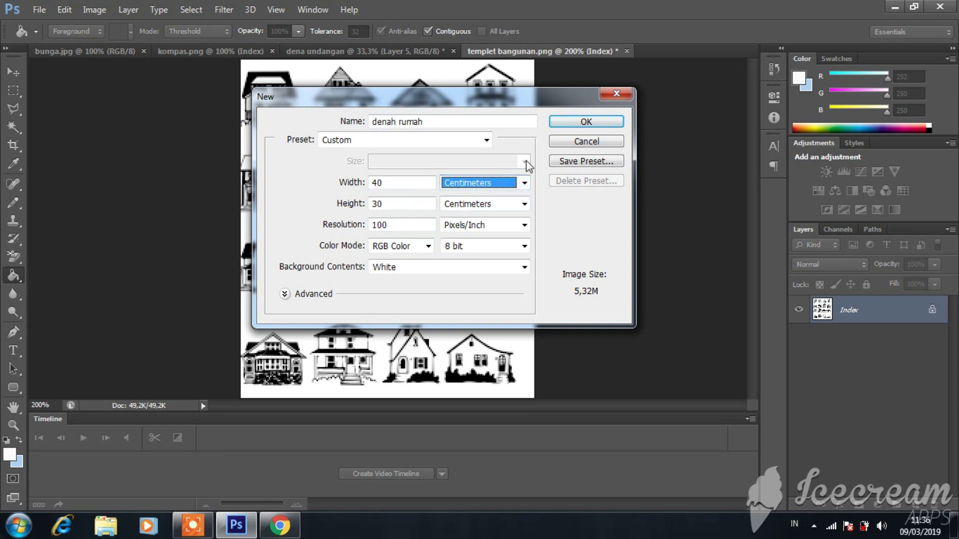
Step: Create the 40 × 30 cm "denah rumah" document at 100 pixels/inch and select nearly the whole canvas with a rectangular marquee, leaving a narrow margin
left_click(612, 122)
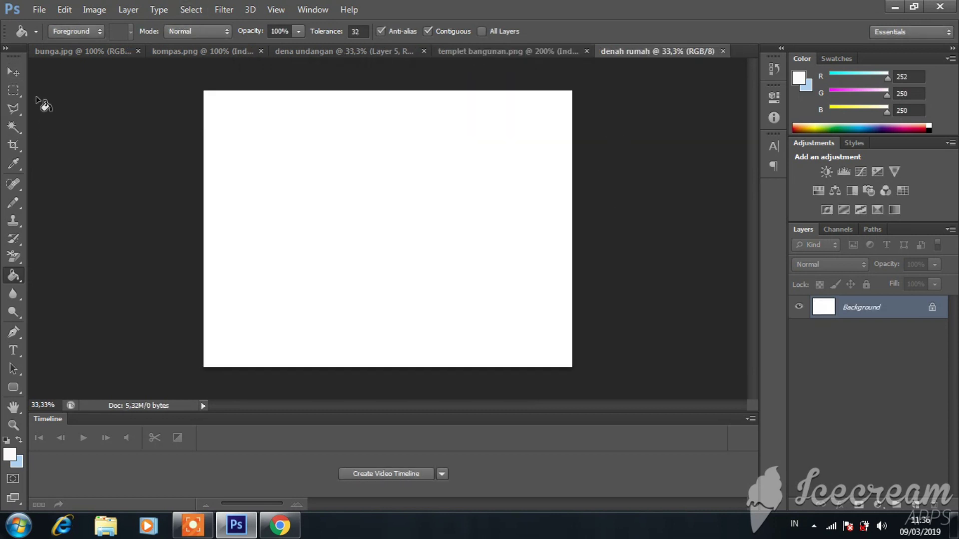
left_click(14, 90)
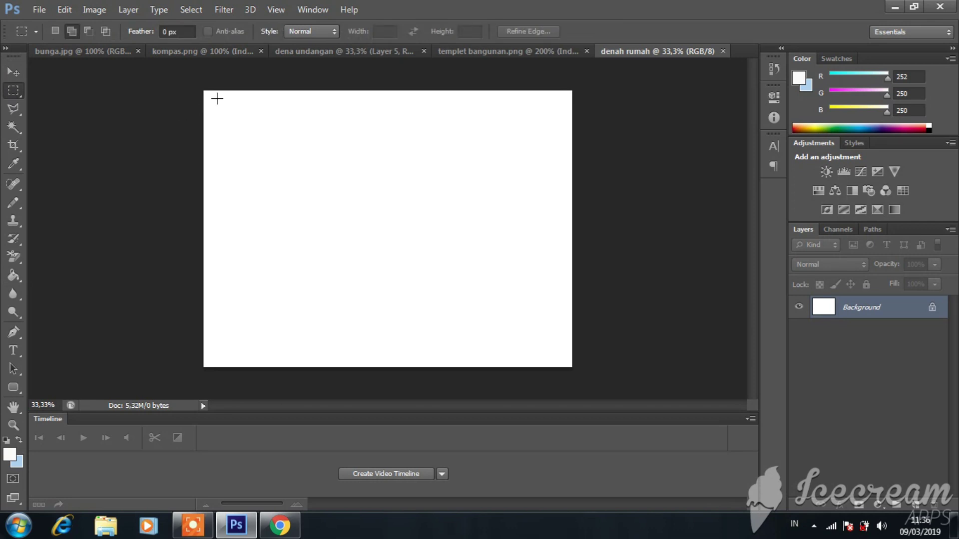
left_click_drag(209, 97, 565, 361)
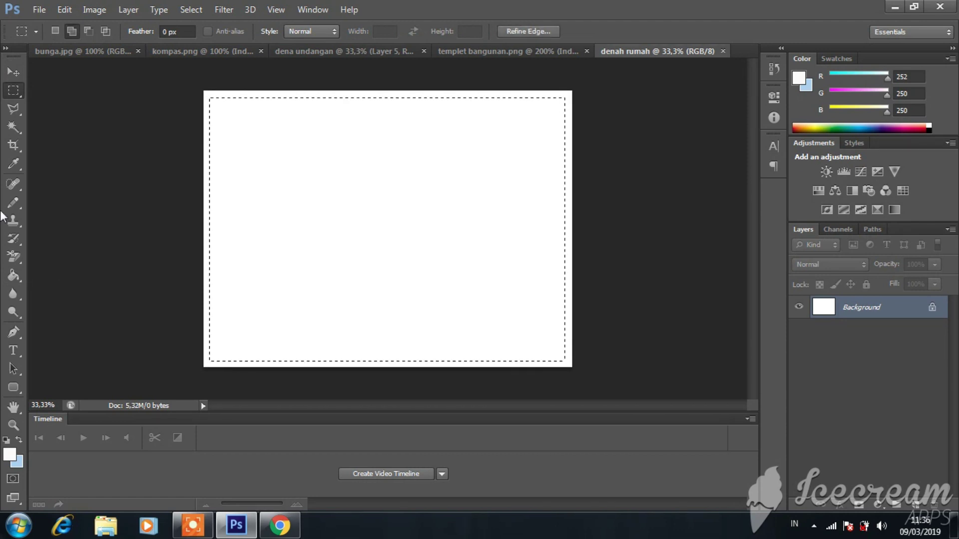
Step: Set the foreground colour to near-black (RGB 8, 8, 8) and fill the rectangular selection with it
key("i")
left_click(12, 455)
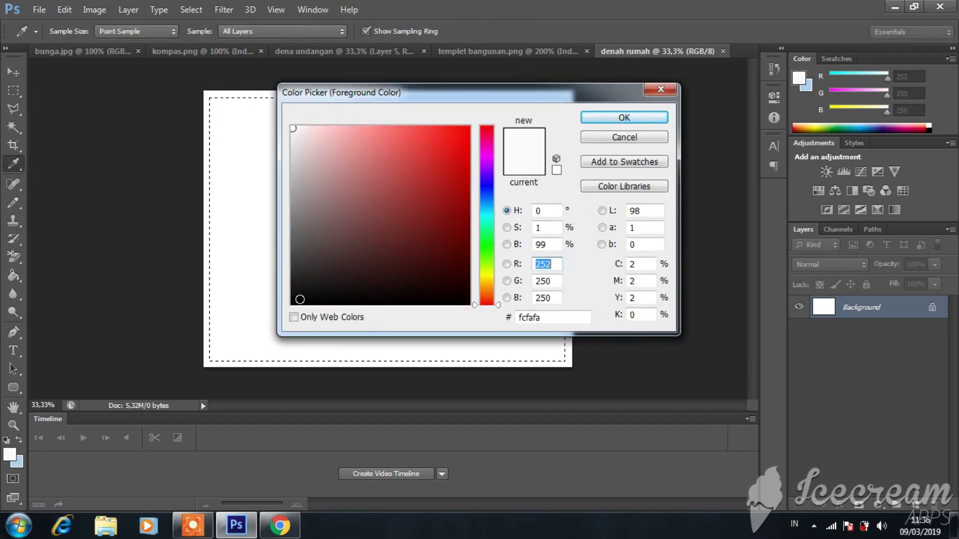
left_click(299, 299)
left_click(624, 118)
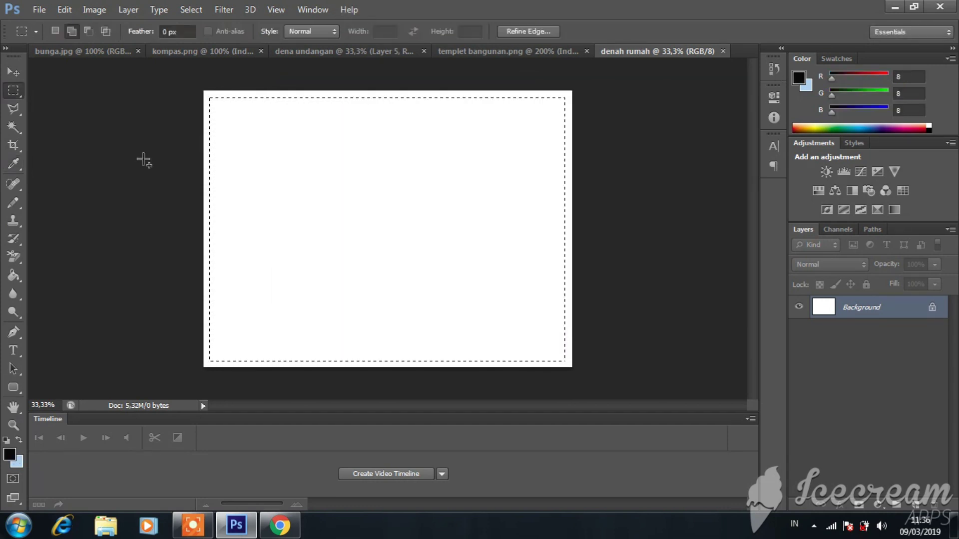
left_click(14, 276)
left_click(319, 231)
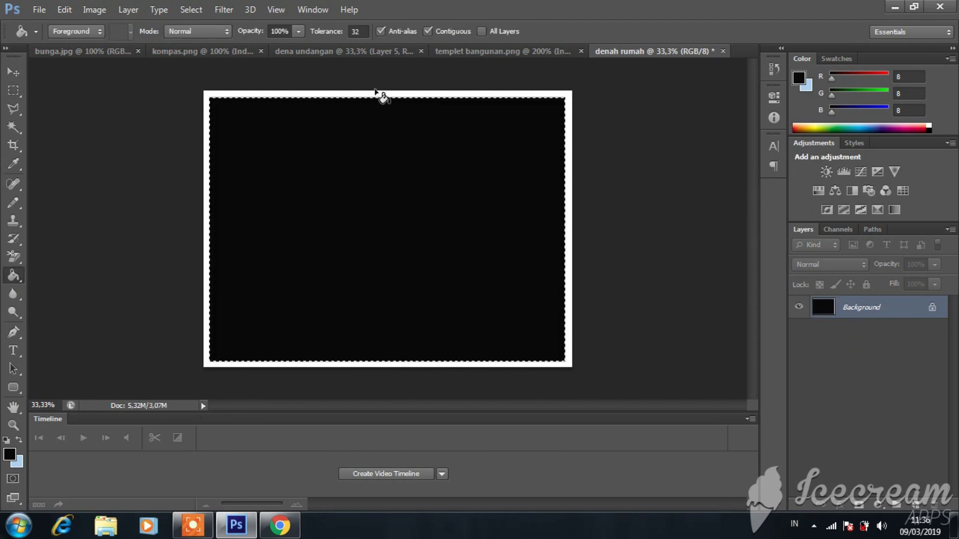
Step: Add a new layer and draw a rounded rectangle about 1479 × 1084 px with a 50 px radius inside the black area
left_click(913, 507)
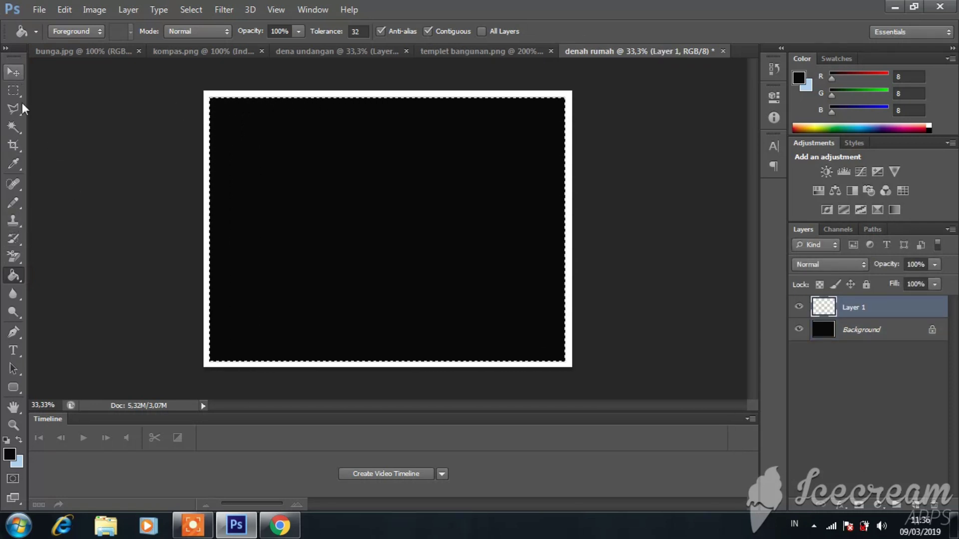
left_click(13, 387)
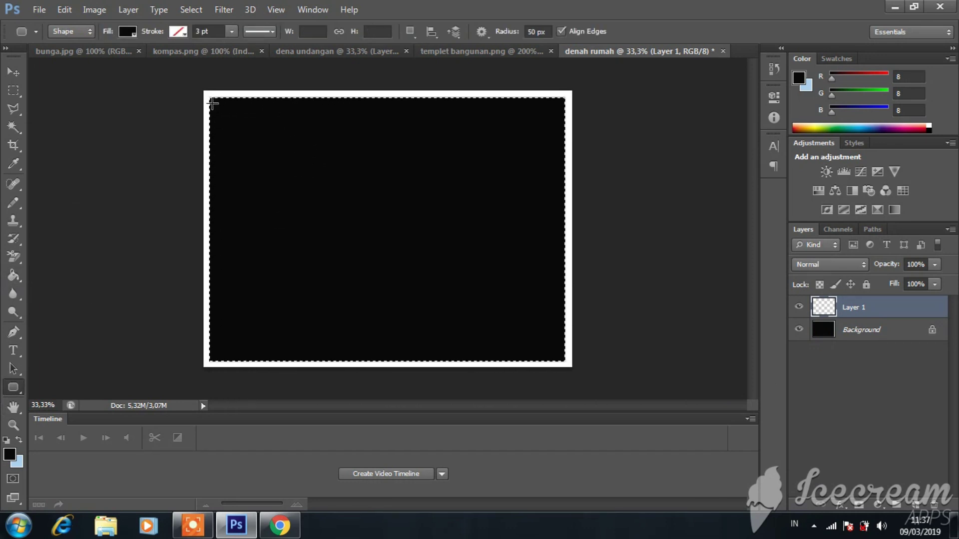
left_click_drag(249, 188, 557, 355)
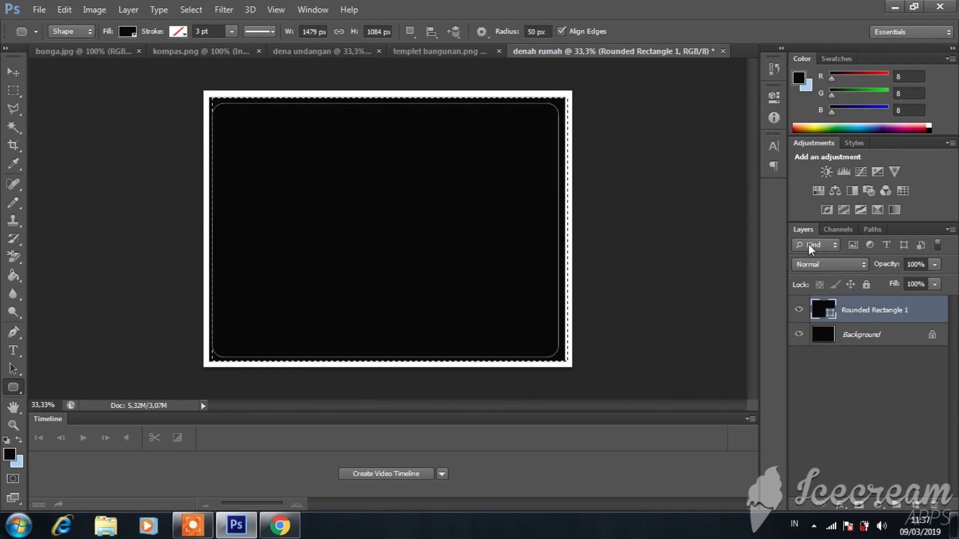
Step: Move the rounded rectangle slightly right to X 784.50 px to centre it within the black frame
key("ctrl+t")
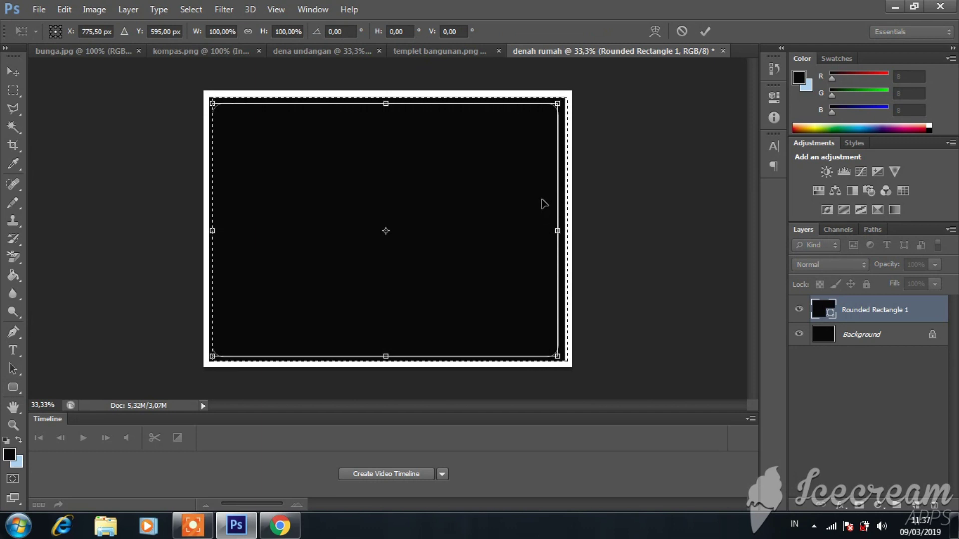
key("Right")
key("Right")
key("Right")
key("Right")
key("Right")
key("Right")
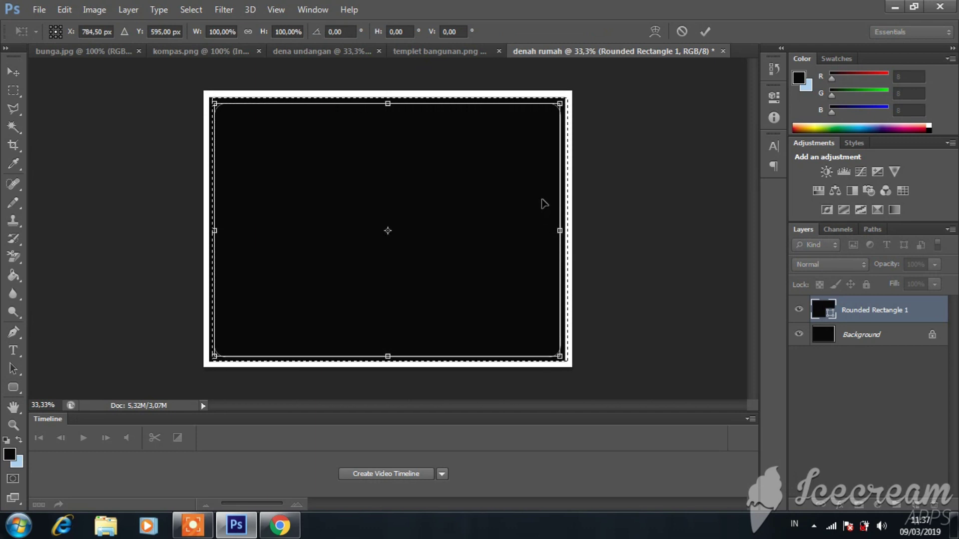
key("Return")
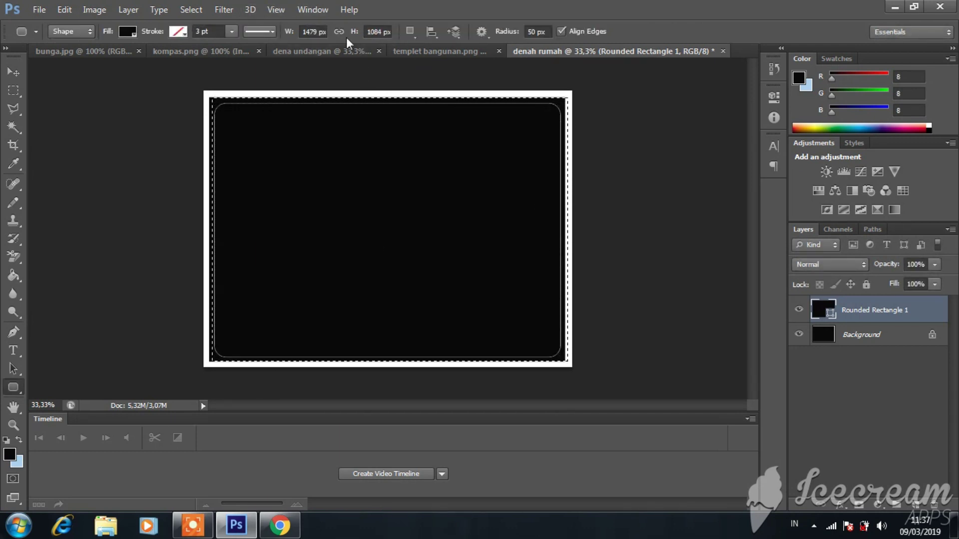
Step: Rasterize the rounded rectangle, fill it with the light colour #f3ecec, and clear the selection
left_click(10, 454)
left_click(295, 135)
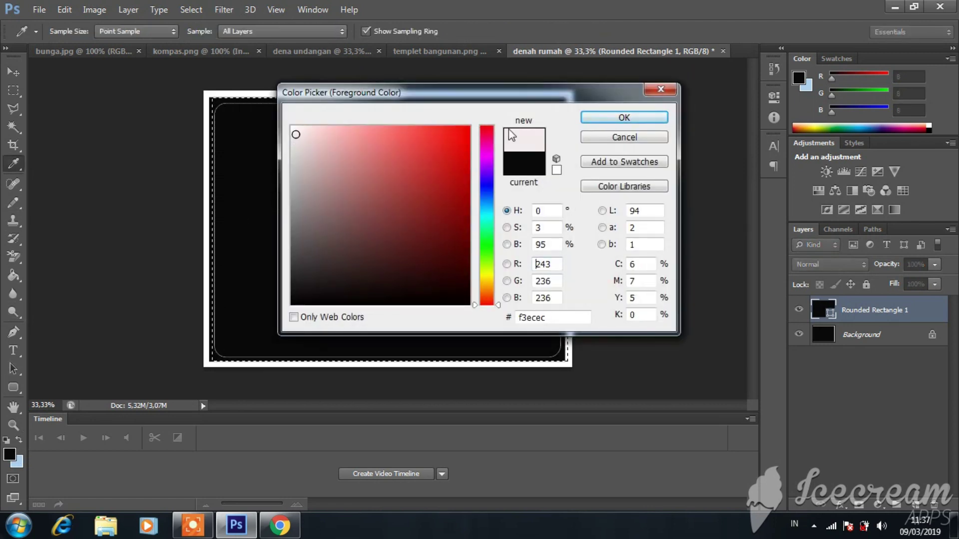
left_click(624, 117)
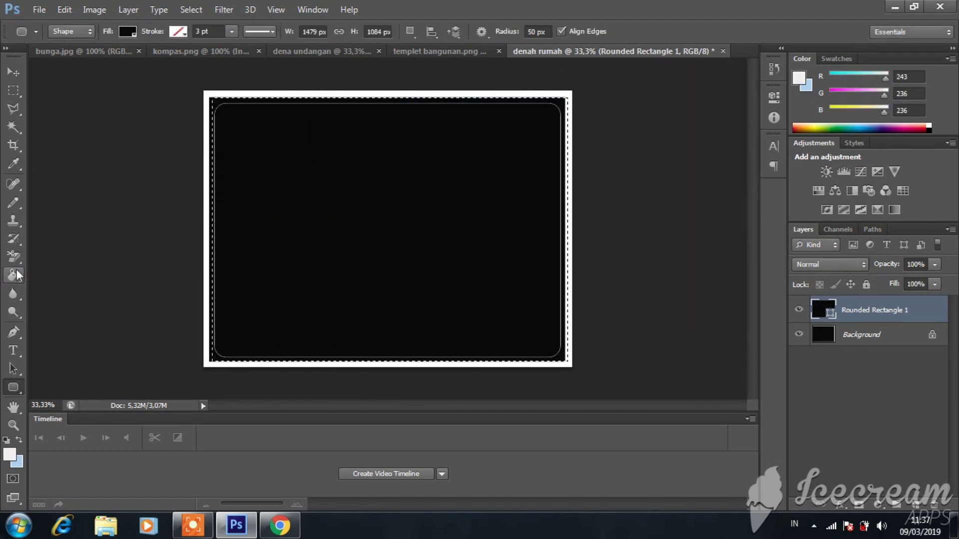
left_click(14, 274)
left_click(475, 229)
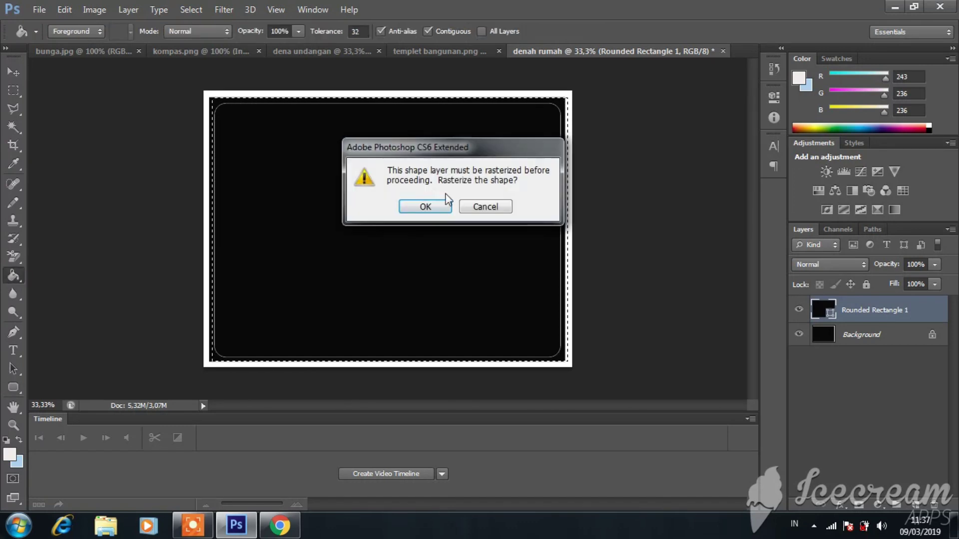
left_click(412, 219)
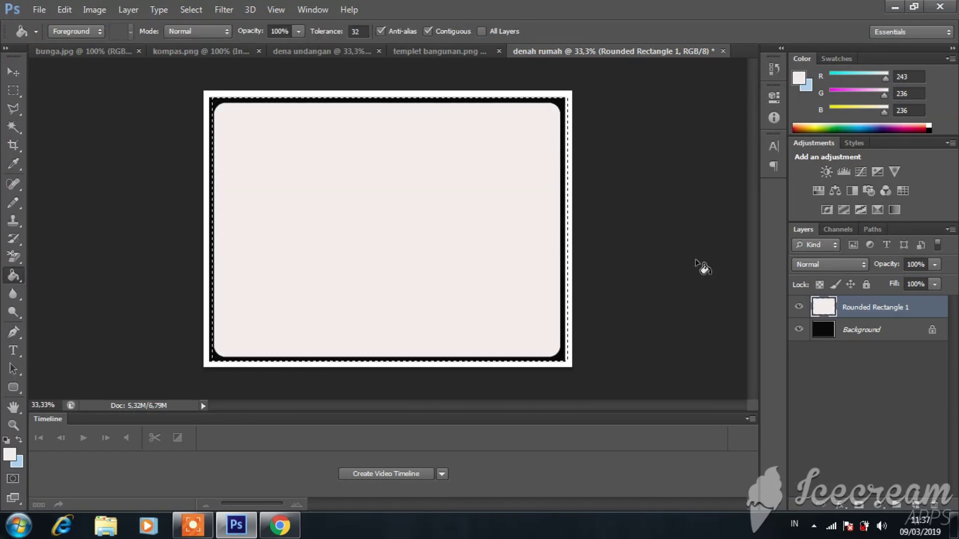
key("ctrl+d")
Step: Show the grid over the canvas
left_click(283, 10)
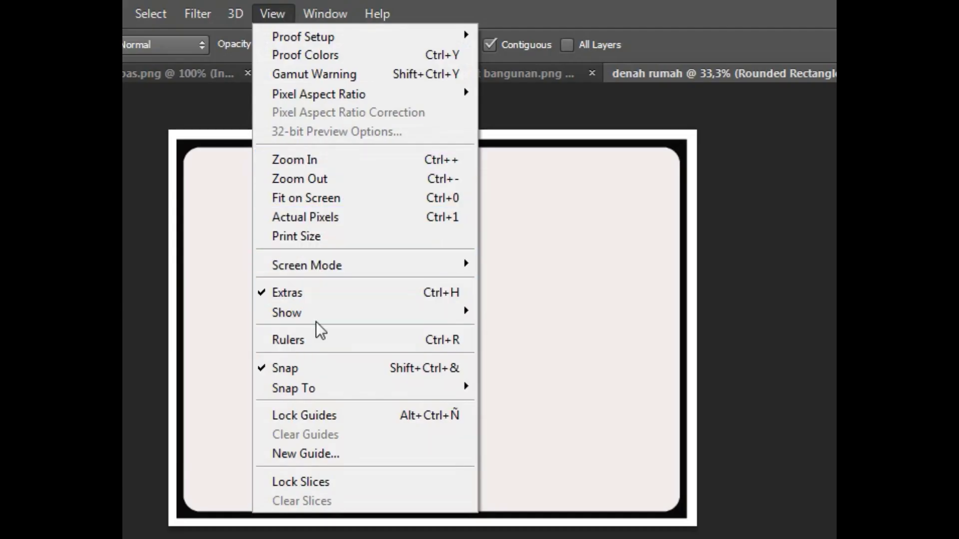
mouse_move(321, 314)
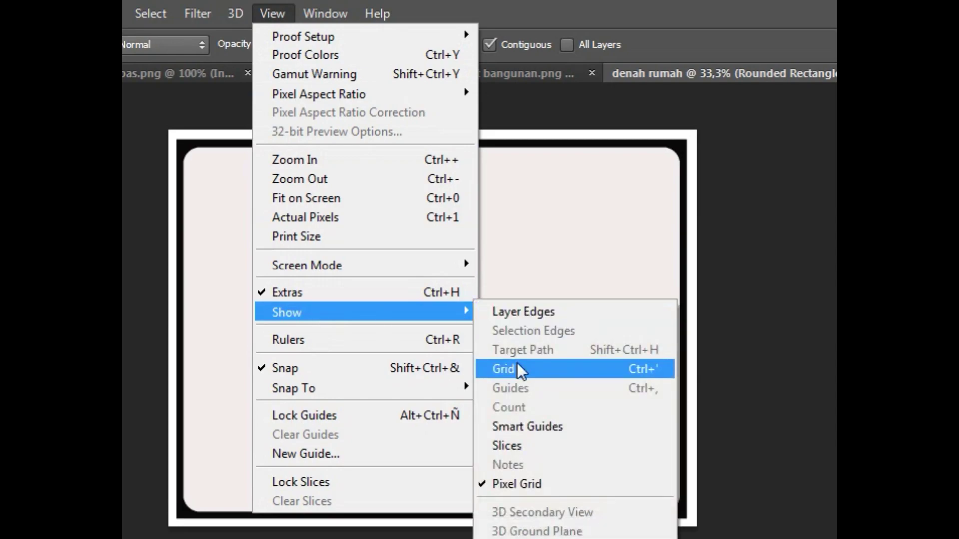
left_click(518, 368)
Step: Merge the rounded rectangle layer down into the background
key("v")
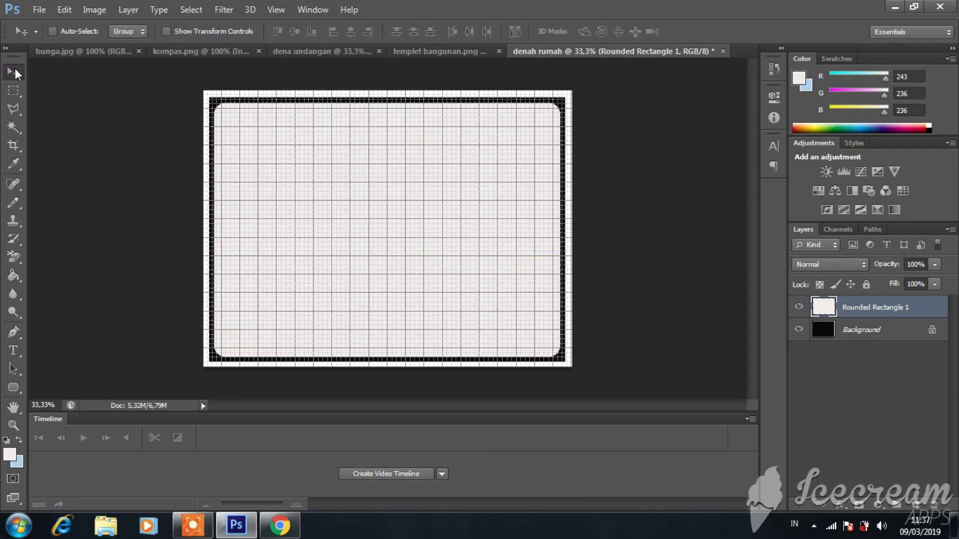
right_click(844, 309)
left_click(583, 355)
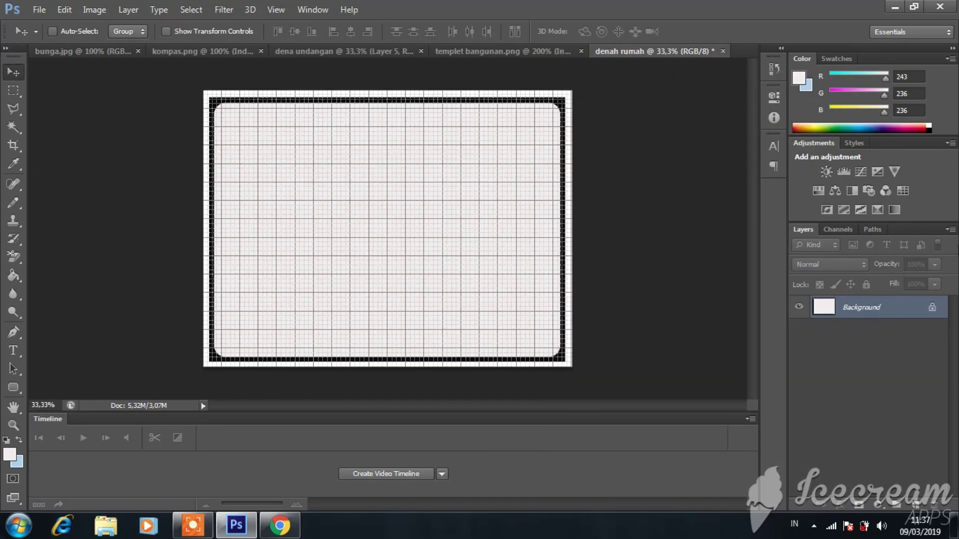
Step: Add a new layer and combine narrow vertical and horizontal marquee strips into one road-network selection with short side branches
left_click(915, 506)
key("m")
left_click_drag(226, 128, 250, 316)
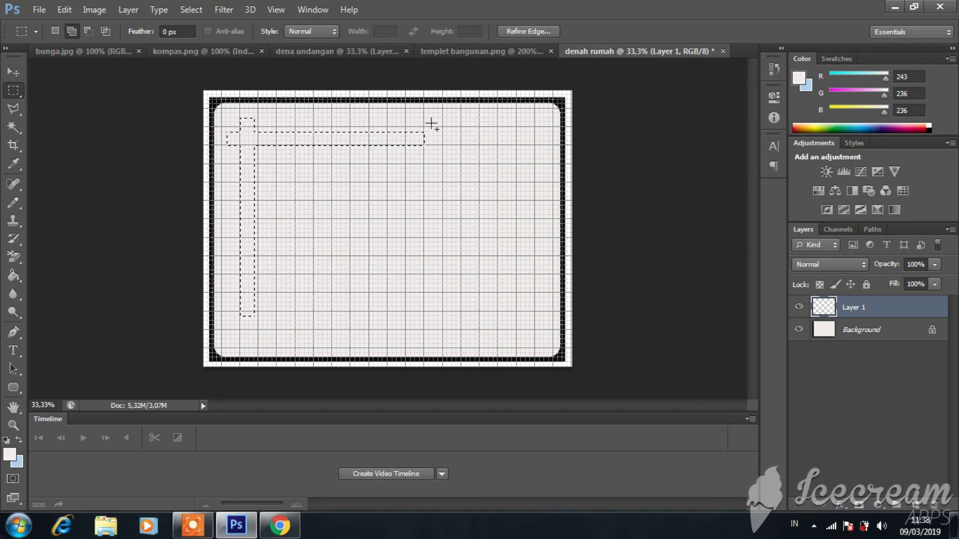
left_click_drag(370, 114, 383, 265)
left_click_drag(255, 308, 291, 294)
left_click_drag(255, 256, 397, 275)
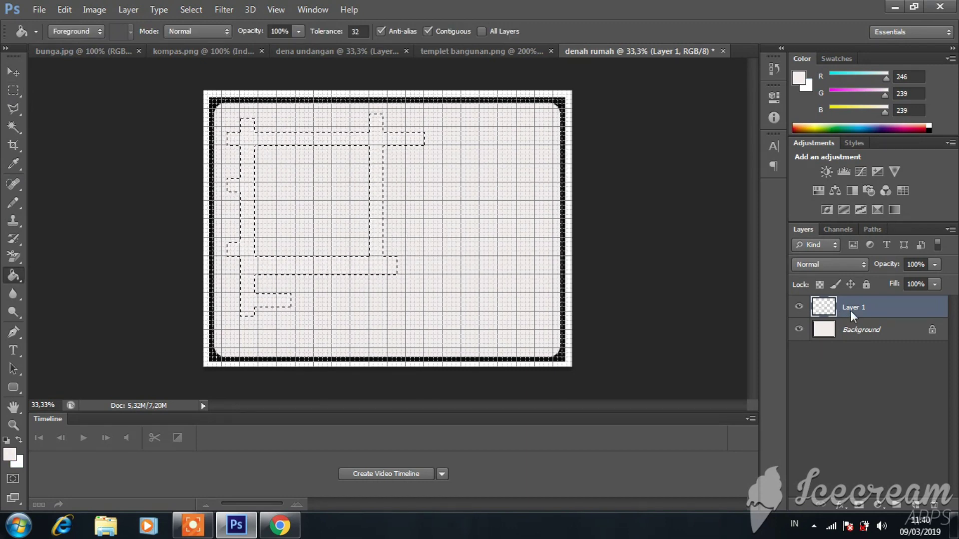
Step: Add a 5 px black outside stroke to the road layer, Layer 1
right_click(850, 311)
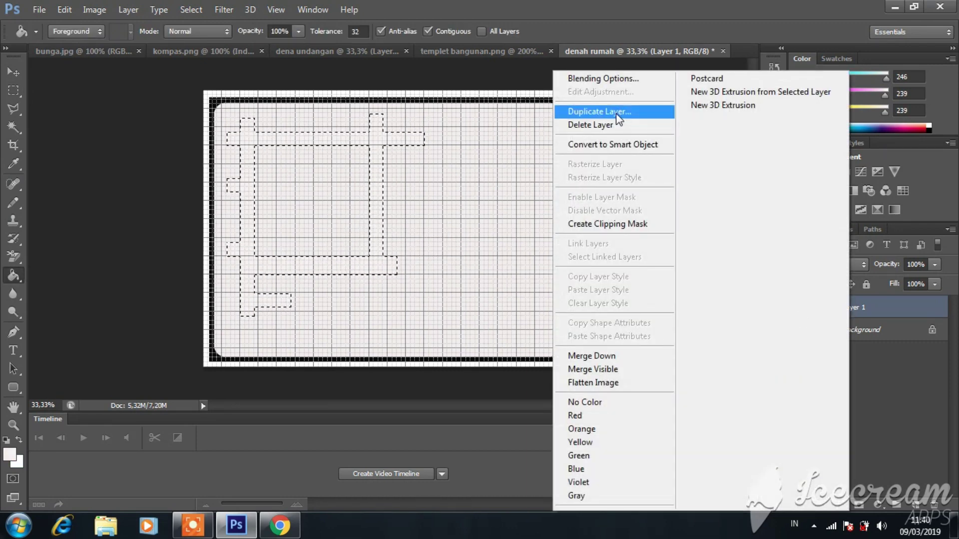
left_click(604, 79)
left_click(468, 240)
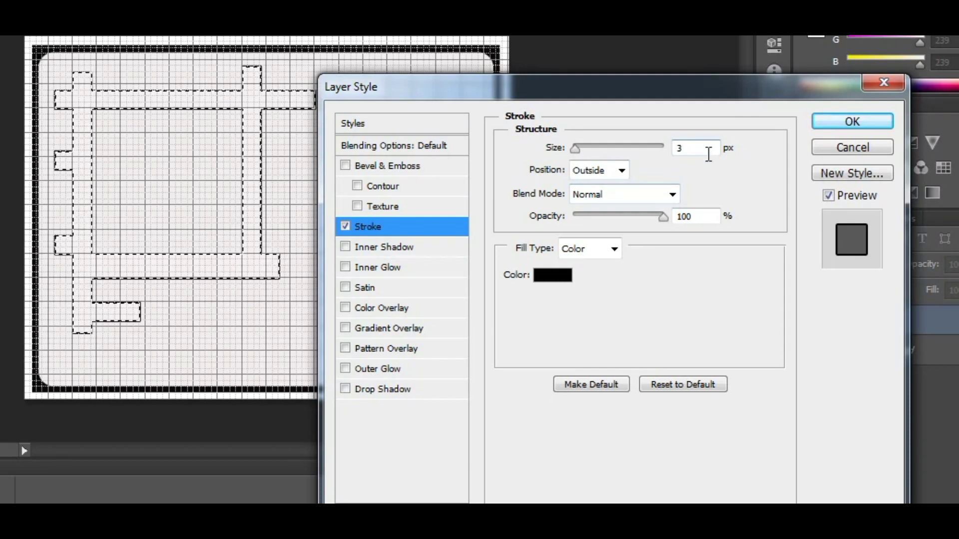
left_click(701, 148)
key("BackSpace")
type("5")
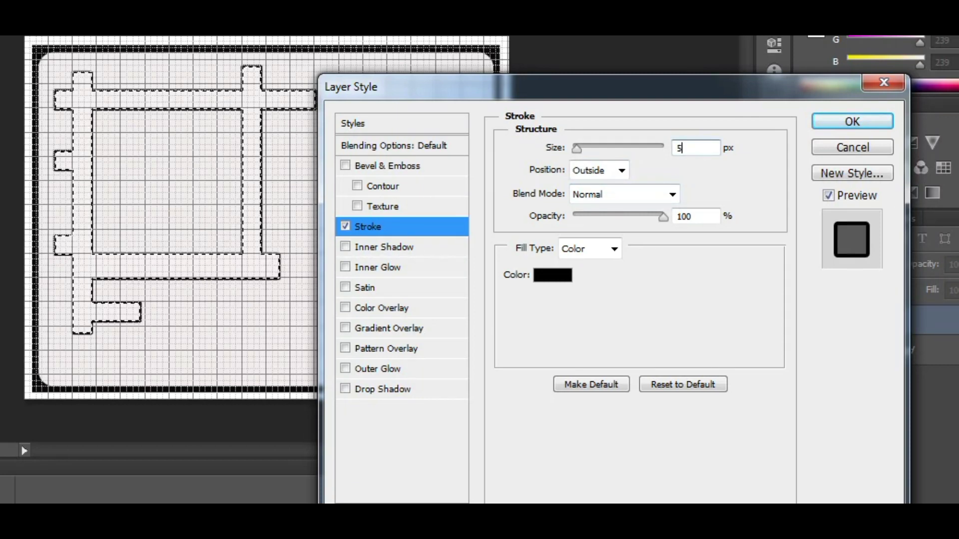
left_click(852, 121)
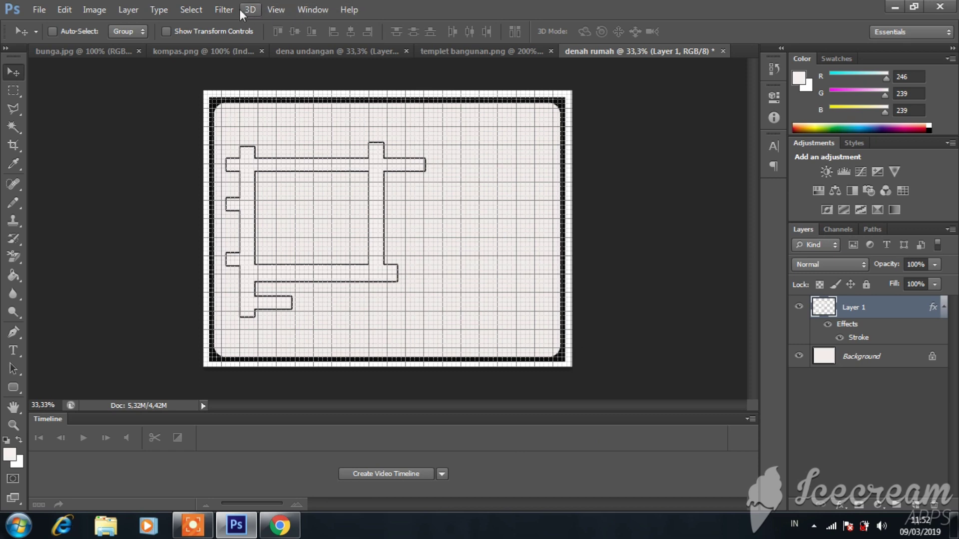
Step: Hide the grid on the canvas
left_click(273, 15)
mouse_move(310, 228)
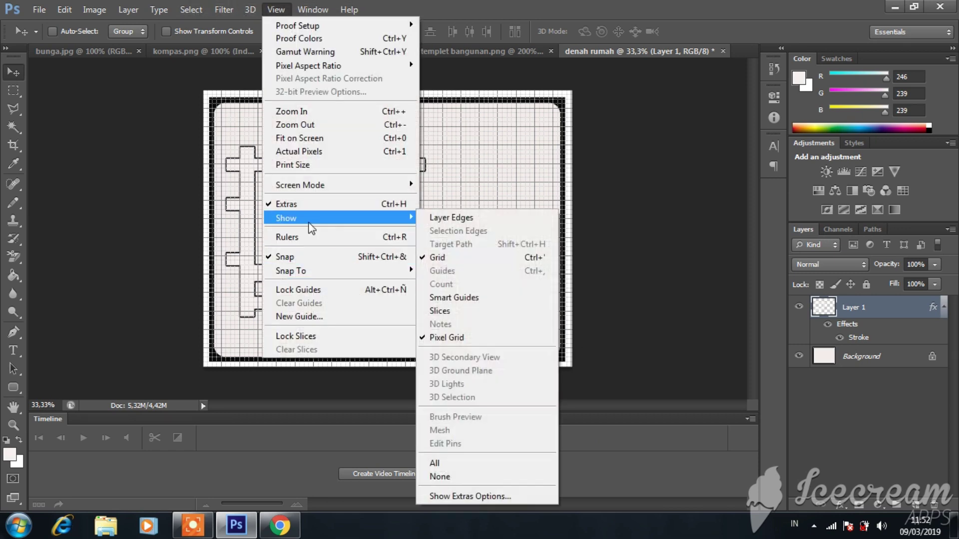
left_click(451, 258)
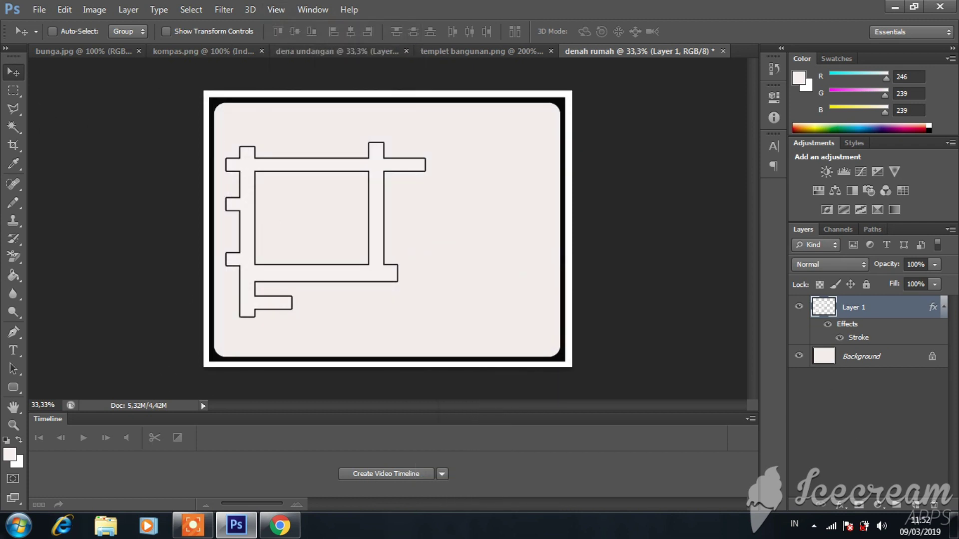
Step: Add a new layer and draw a front-view car custom shape about 87 × 94 px just above the upper horizontal road
left_click(916, 504)
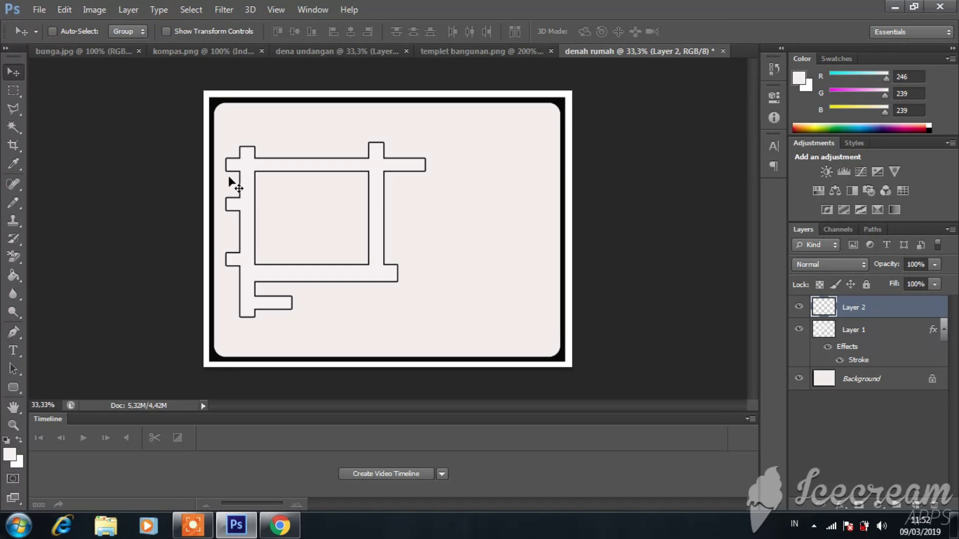
left_click(14, 390)
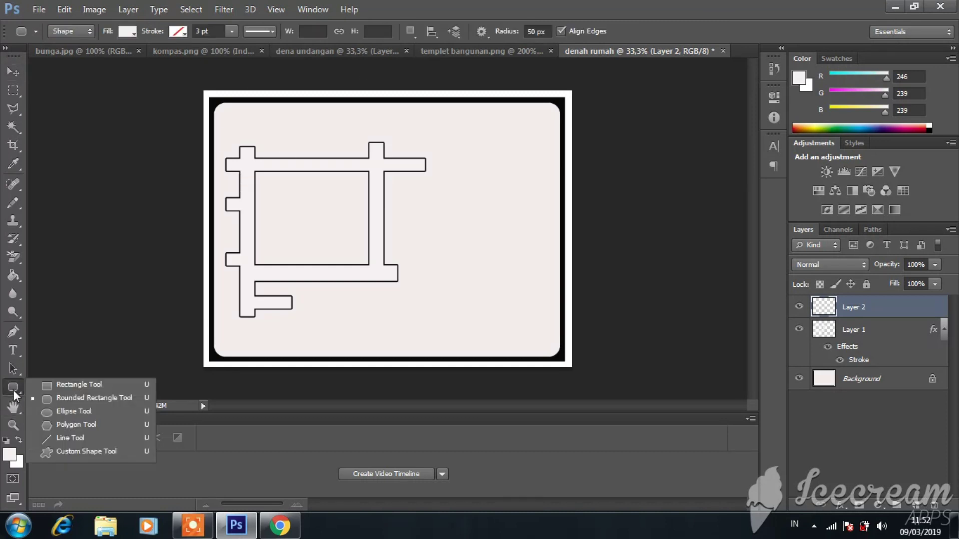
left_click(64, 452)
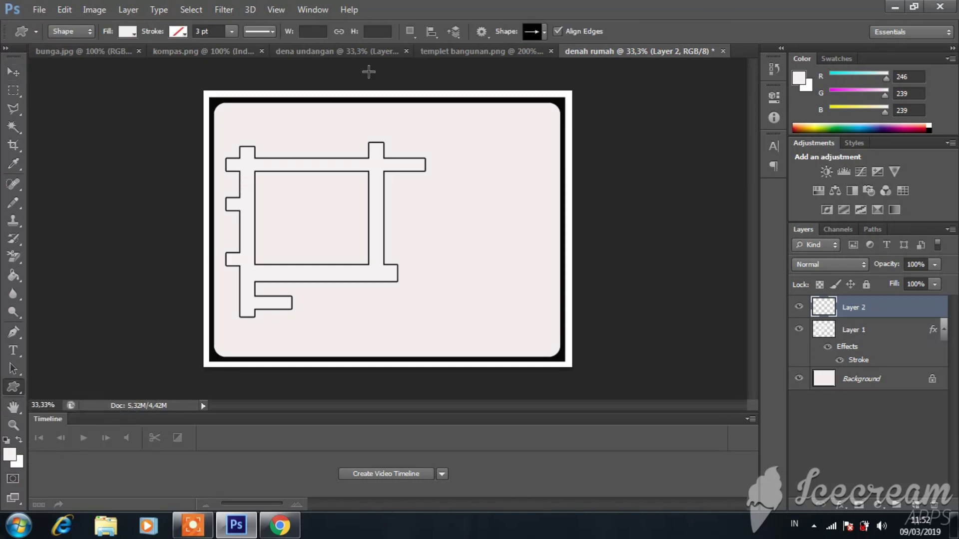
left_click(544, 32)
scroll(529, 118, "down", 4)
scroll(532, 116, "down", 5)
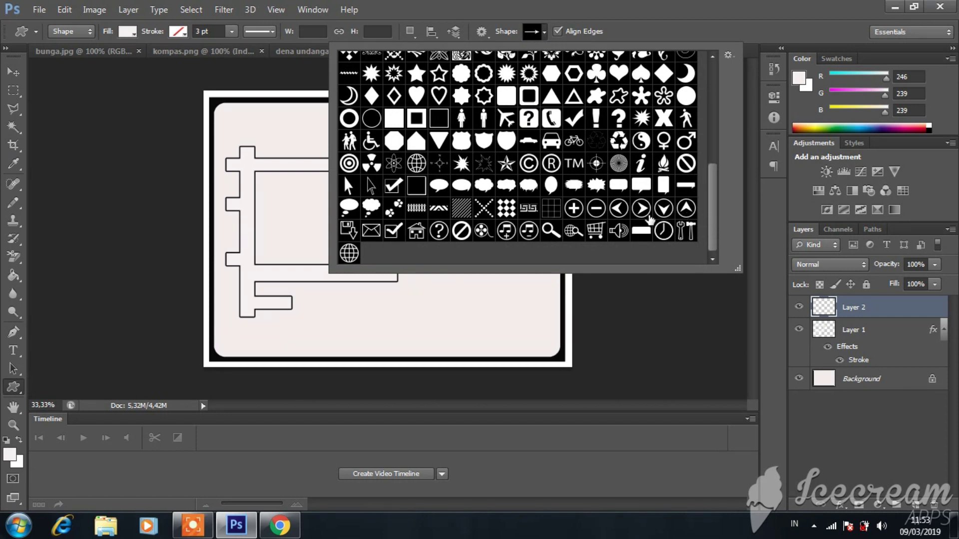
double_click(551, 142)
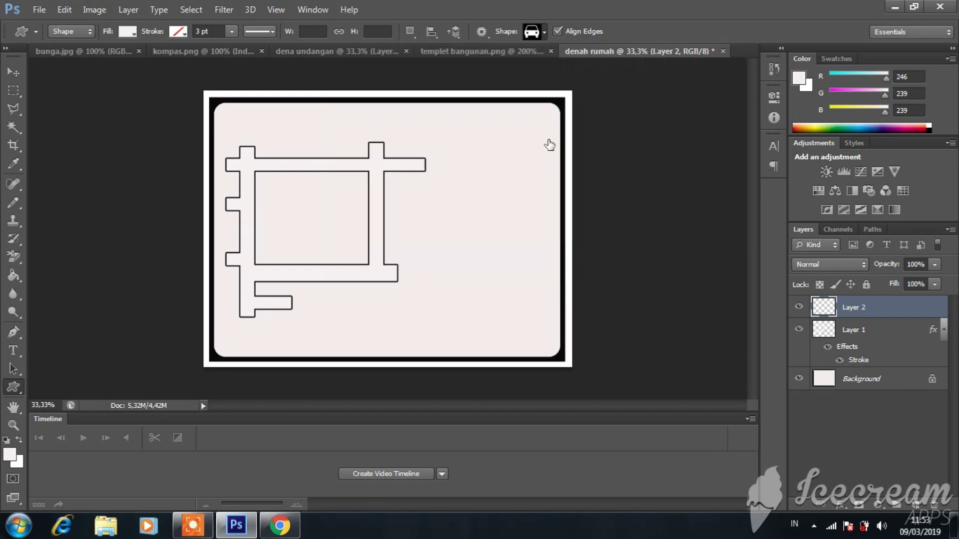
left_click_drag(275, 132, 296, 153)
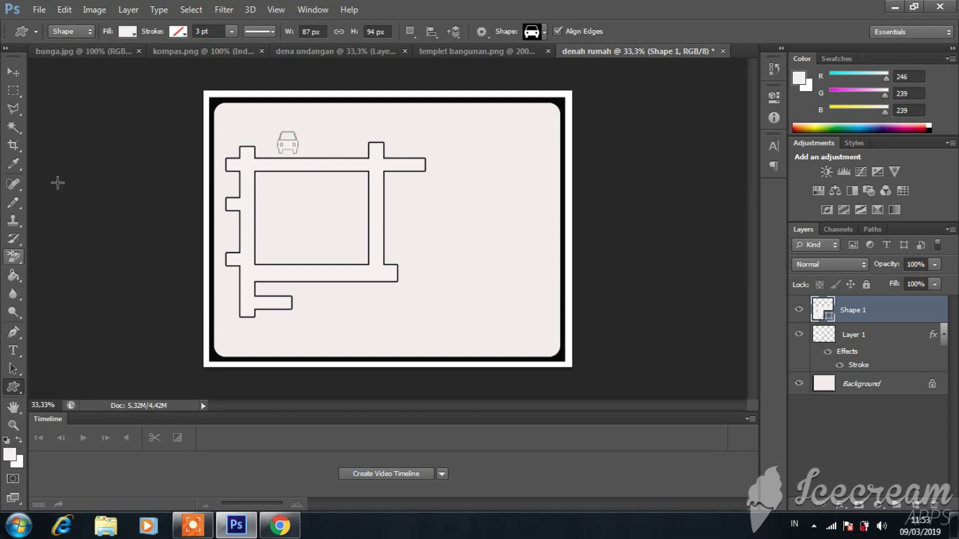
Step: Set the foreground color to near-black, #0b0b0b
left_click(11, 454)
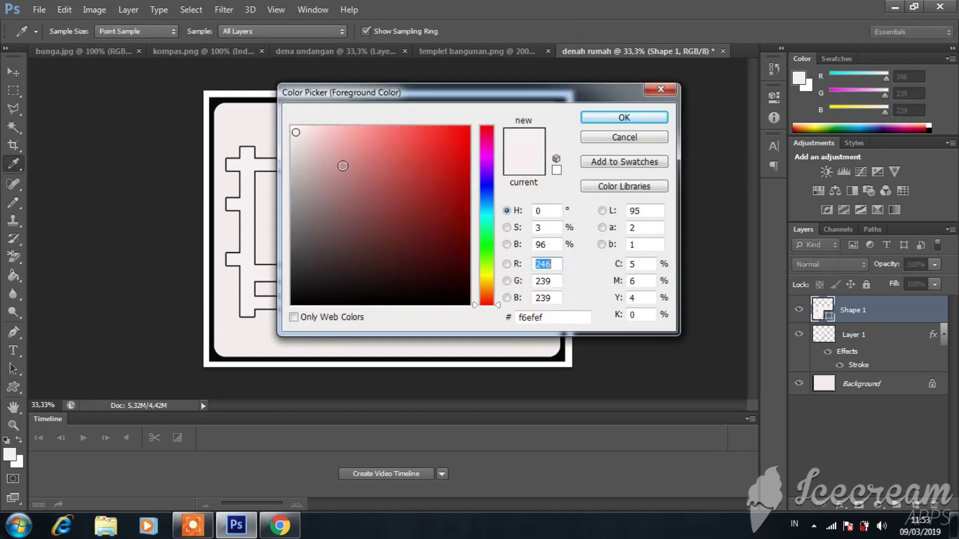
left_click(298, 298)
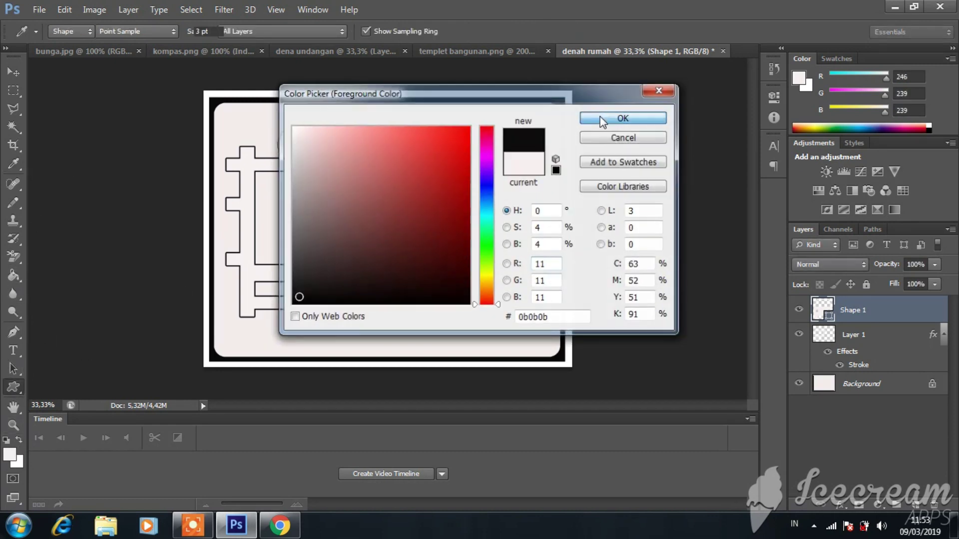
left_click(600, 115)
Step: Try to fill the car outline with the foreground color using the Paint Bucket, rasterizing its shape layer
left_click(14, 276)
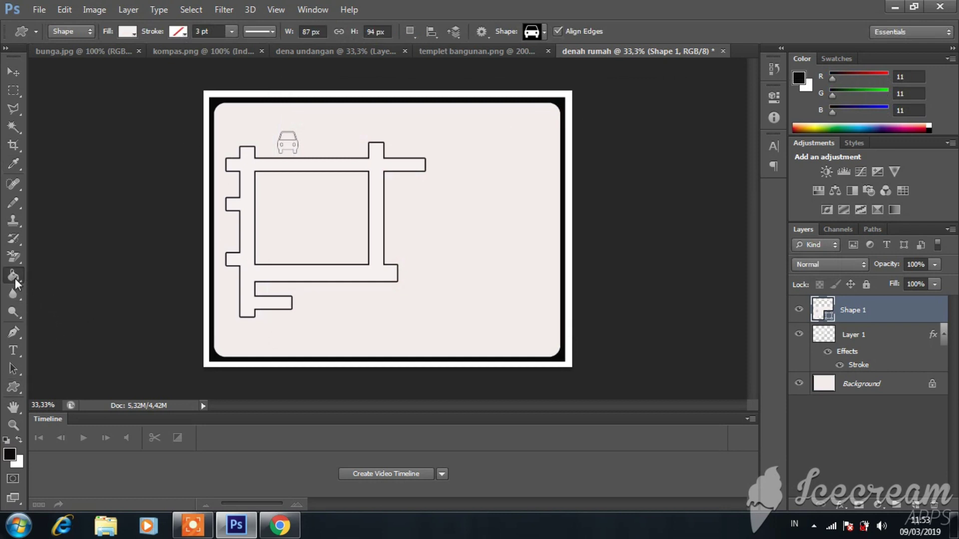
double_click(866, 324)
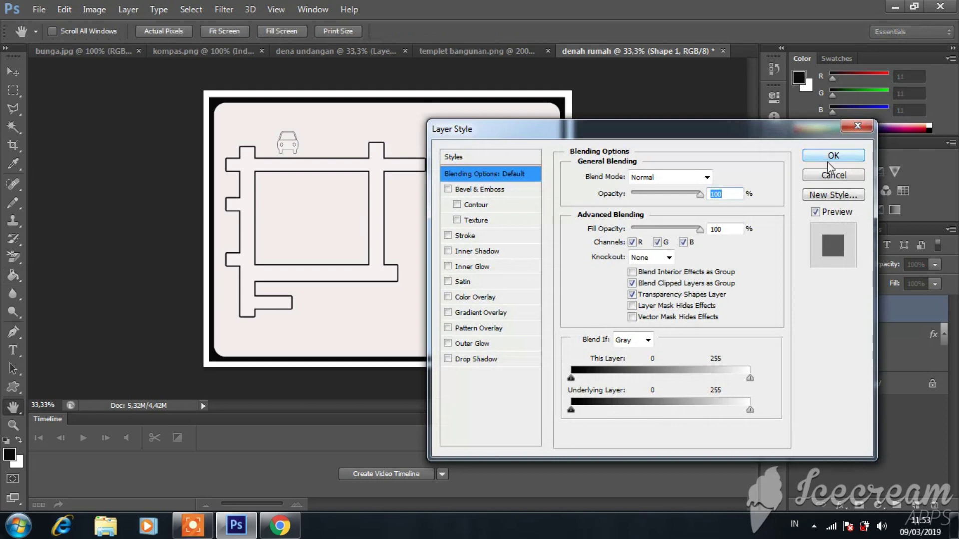
left_click(830, 158)
left_click(295, 150)
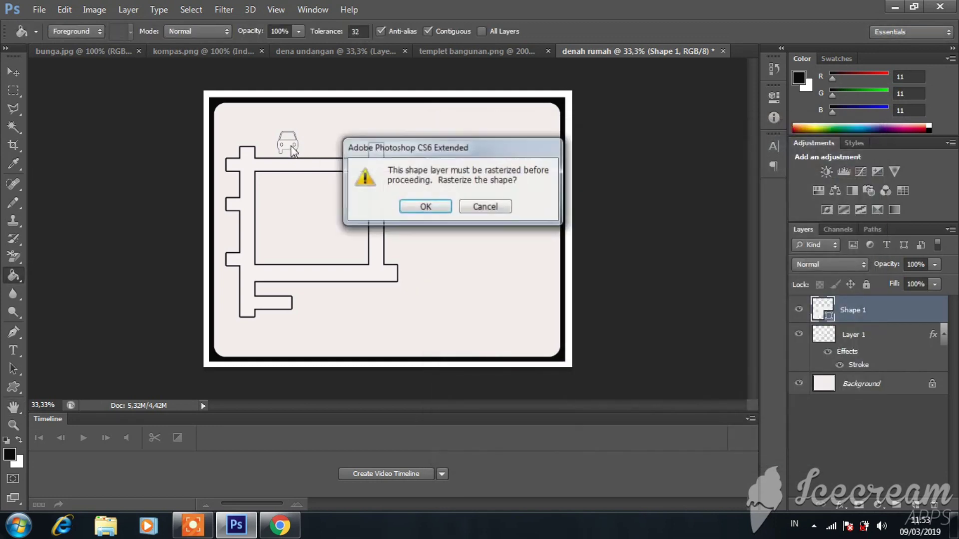
left_click(434, 209)
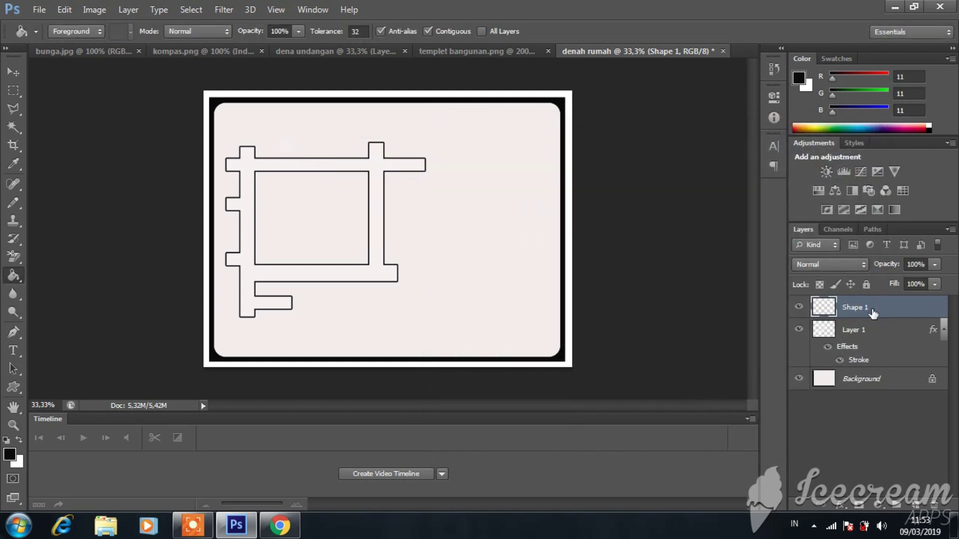
Step: Draw a black front-view car custom shape about 99 × 82 px above the upper road and nudge it slightly right and down
left_click(13, 387)
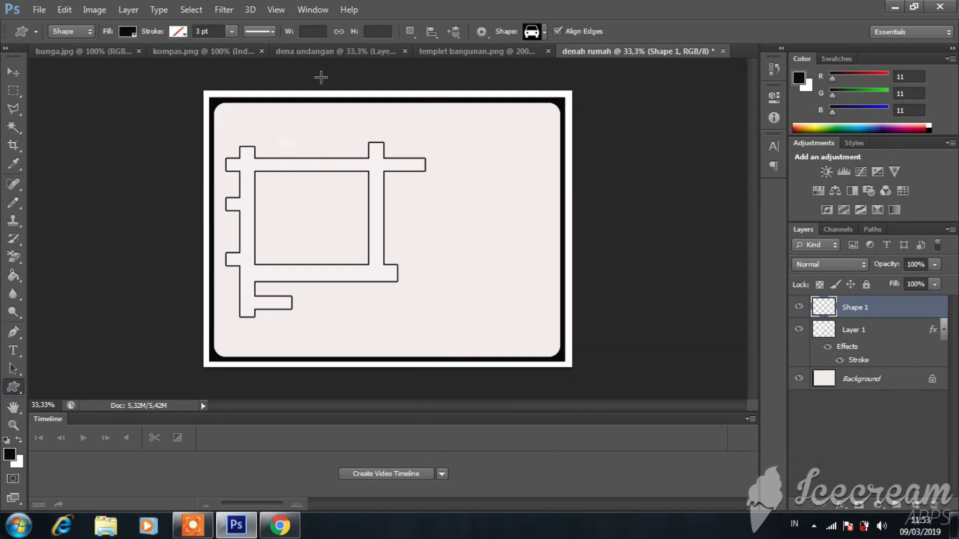
left_click_drag(274, 132, 301, 151)
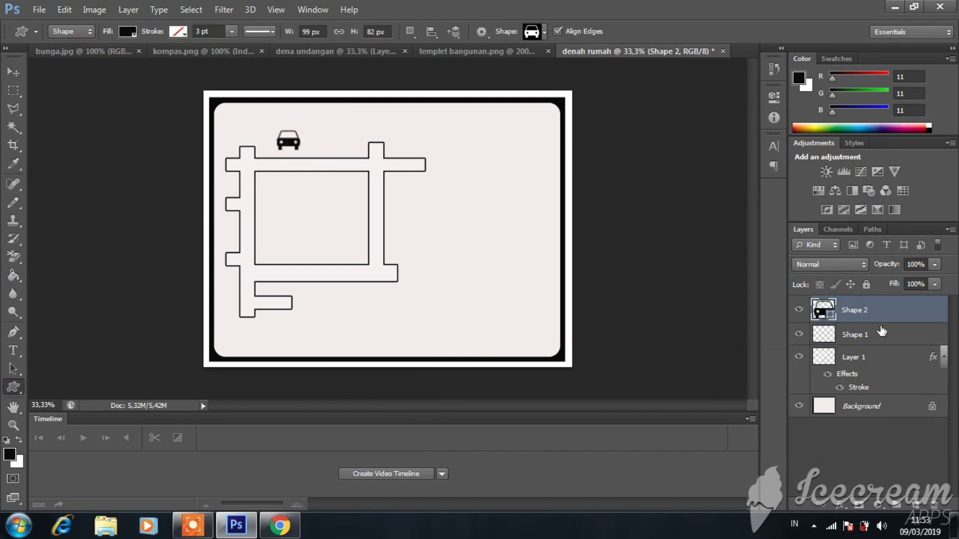
key("ctrl+t")
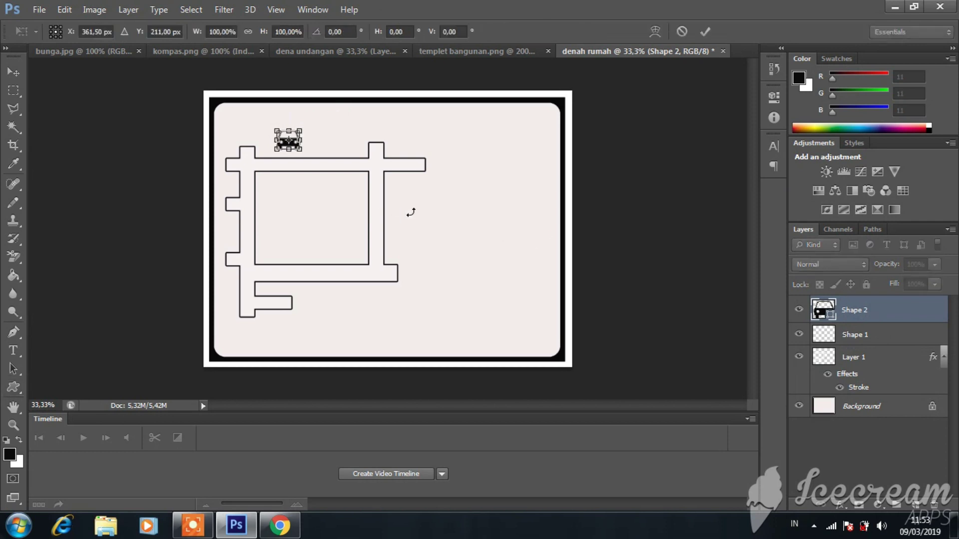
key("Right")
key("Right")
key("Right")
key("Right")
key("Right")
key("Right")
key("Right")
key("Right")
key("Right")
key("Right")
key("Right")
key("Right")
key("Right")
key("Right")
key("Right")
key("Down")
key("Down")
key("Down")
key("Down")
key("Down")
key("Down")
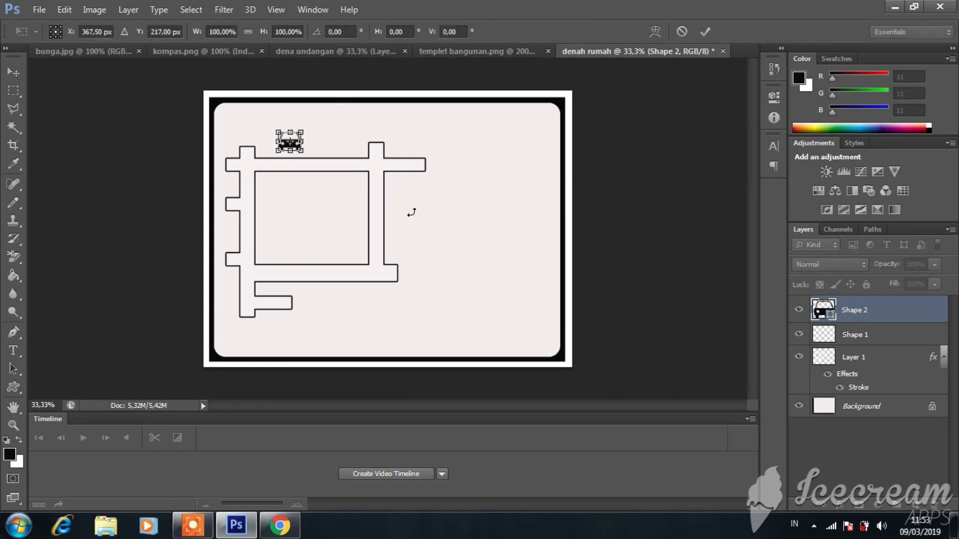
key("Right")
key("Right")
key("Right")
key("Right")
key("Right")
key("Right")
key("Right")
key("Right")
key("Right")
key("Down")
key("Down")
key("Down")
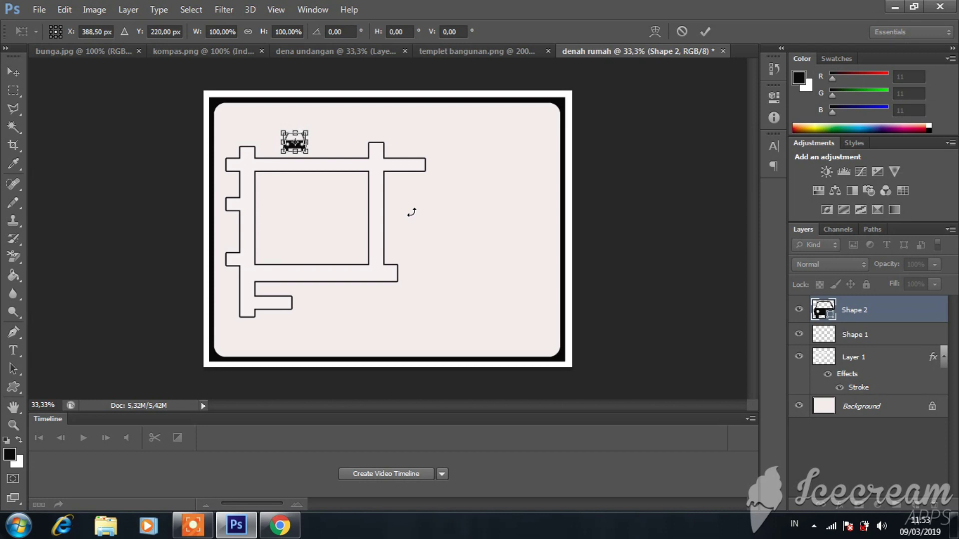
key("Left")
key("Left")
key("Left")
key("Left")
key("Left")
key("Left")
key("Left")
key("Left")
key("Left")
key("Left")
key("Left")
key("Left")
key("Return")
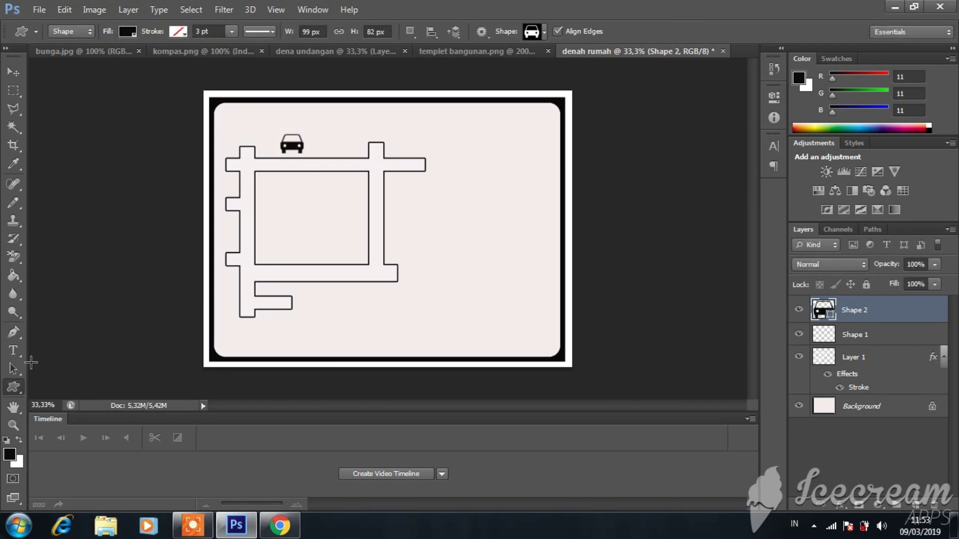
Step: Add the 24 pt Calibri street label "jl sk. lerik" at the upper road beneath the car
left_click(13, 350)
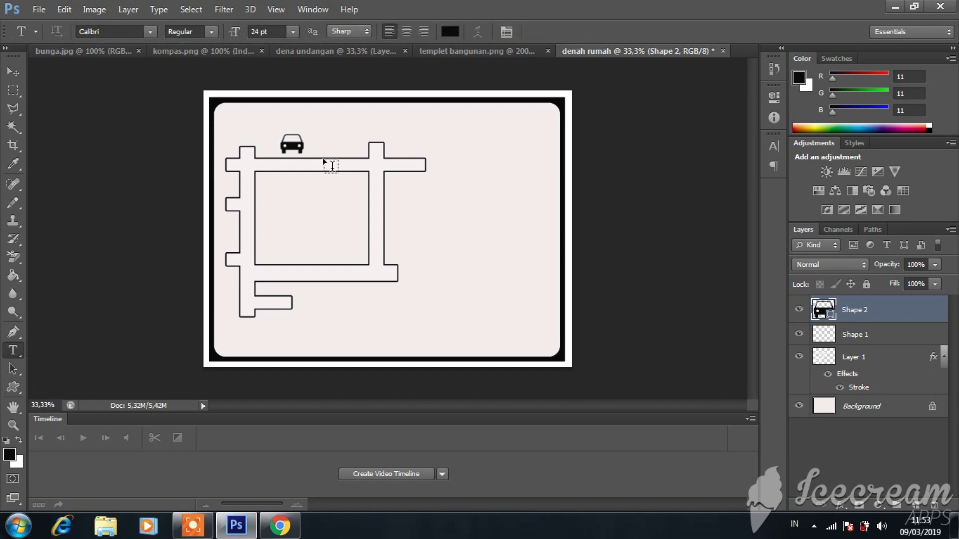
left_click(287, 163)
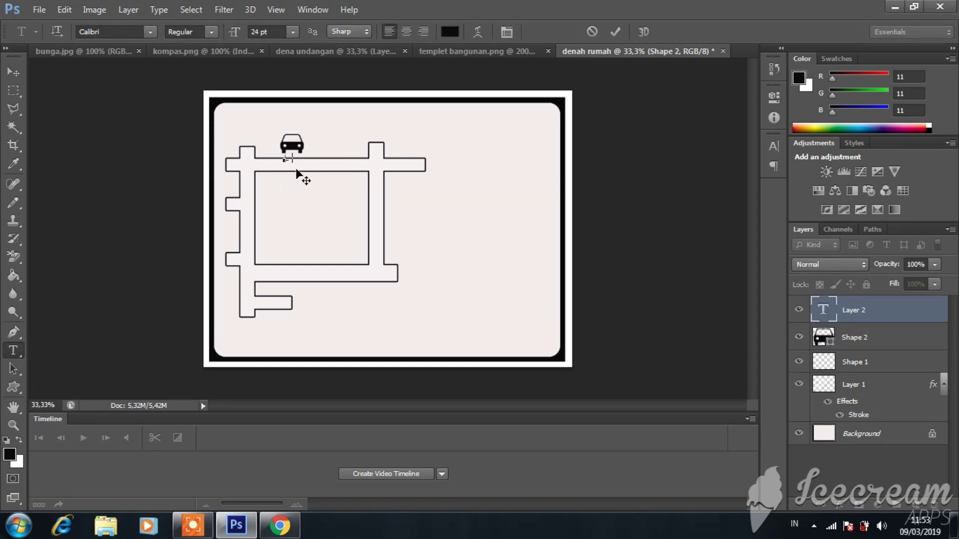
type("Jln")
left_click(864, 319)
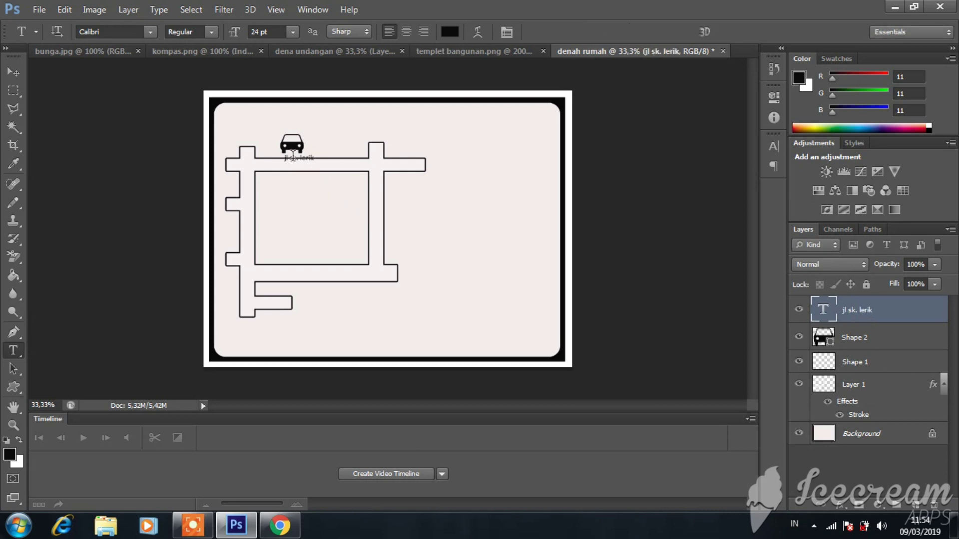
Step: Set the whole street label "jl sk. lerik" to Bold Italic
left_click(299, 159)
key("ctrl+a")
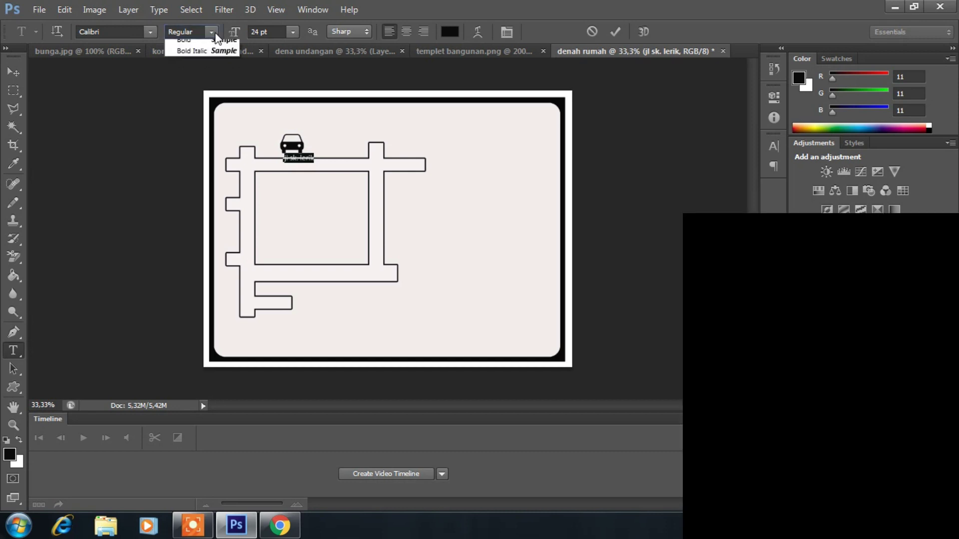
left_click(215, 33)
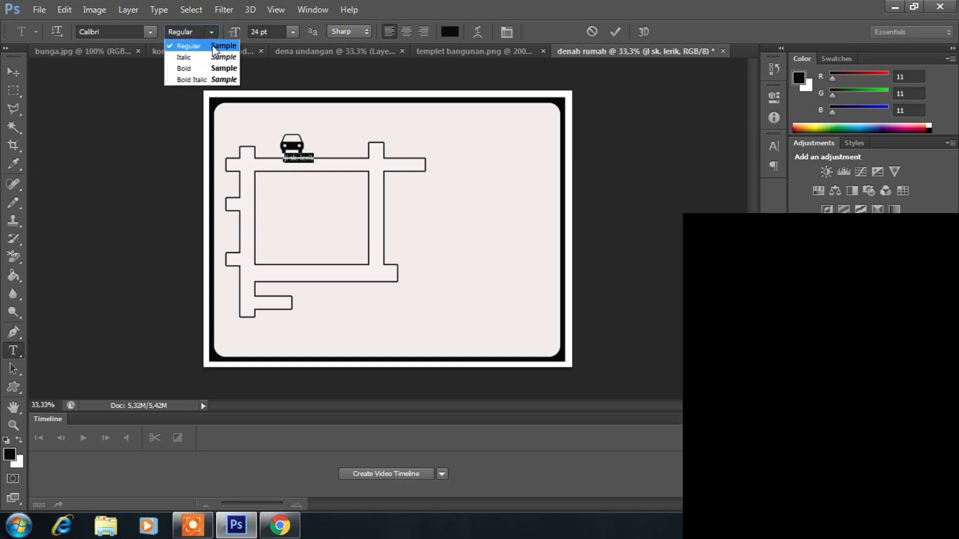
left_click(220, 80)
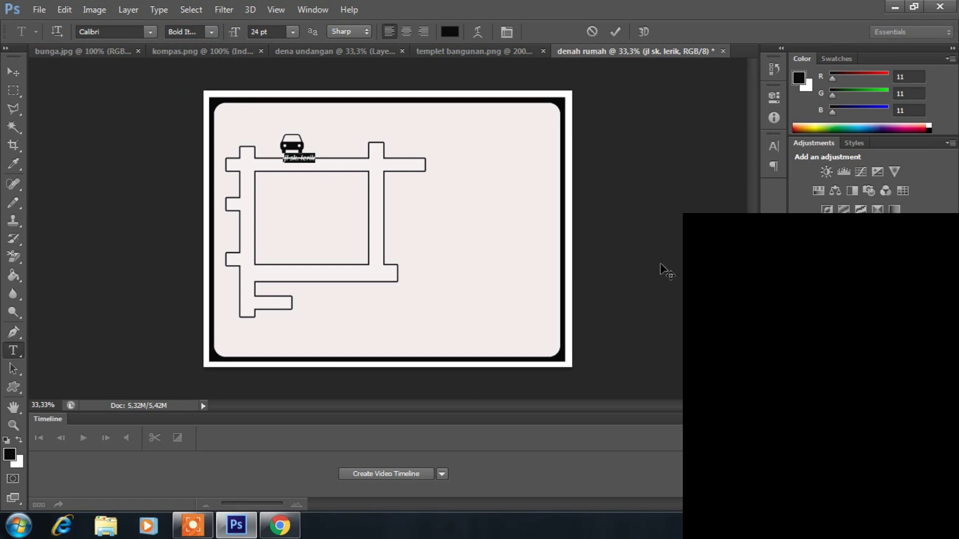
key("ctrl+Return")
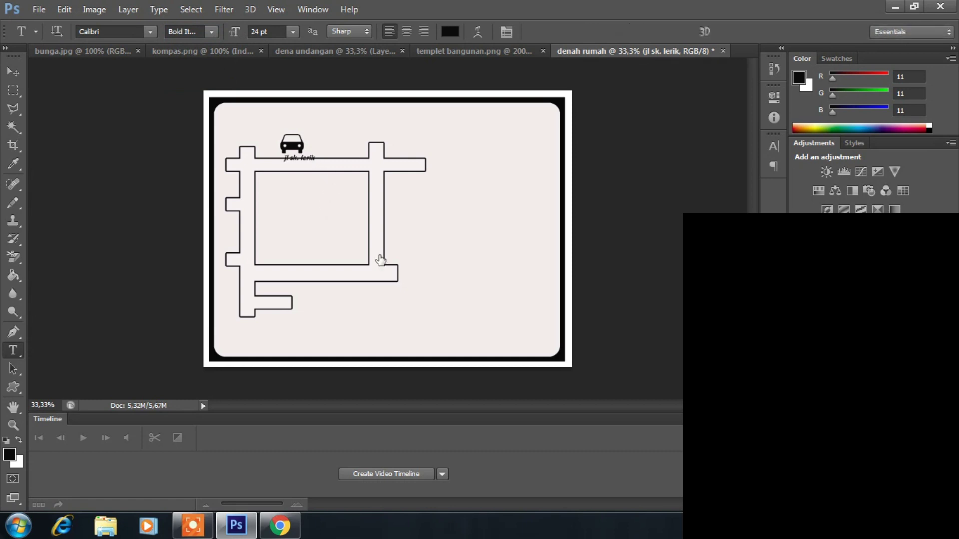
Step: Transform the street label so it sits lower, inside the upper road, and is stretched wider to the right
key("ctrl+t")
key("shift+Down")
key("shift+Down")
key("shift+Down")
key("shift+Down")
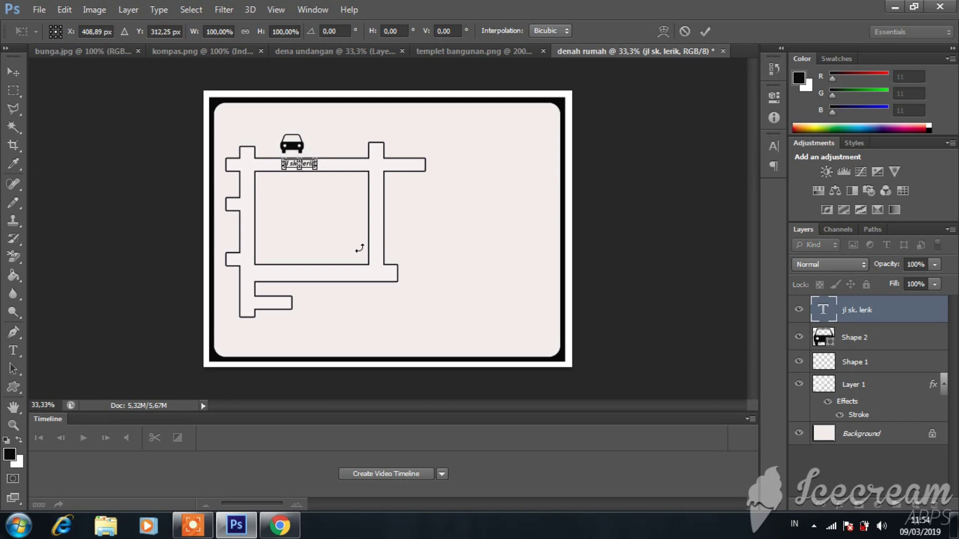
left_click_drag(316, 168, 341, 167)
key("Return")
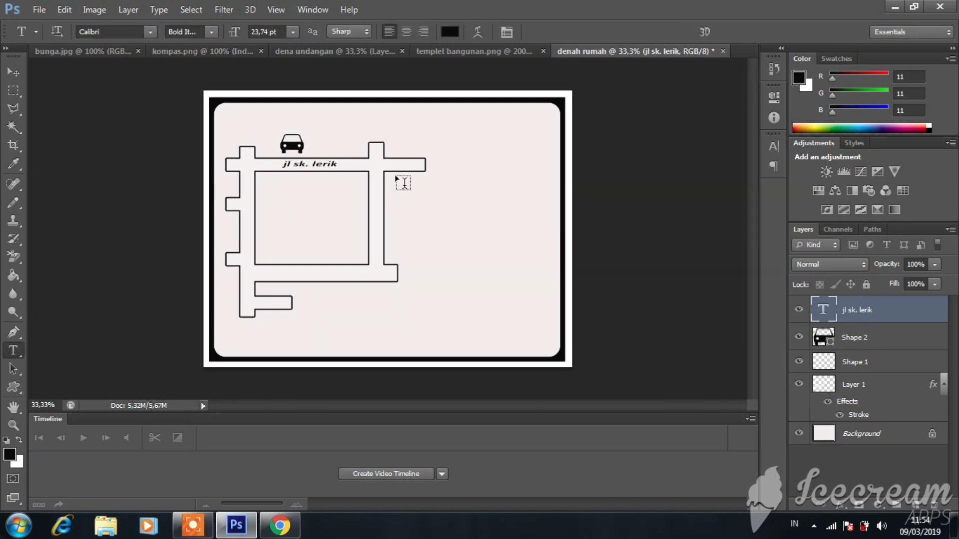
Step: Rename the black car's layer to "mobil" and place the street label layer below it
double_click(866, 336)
type("mobil")
key("Return")
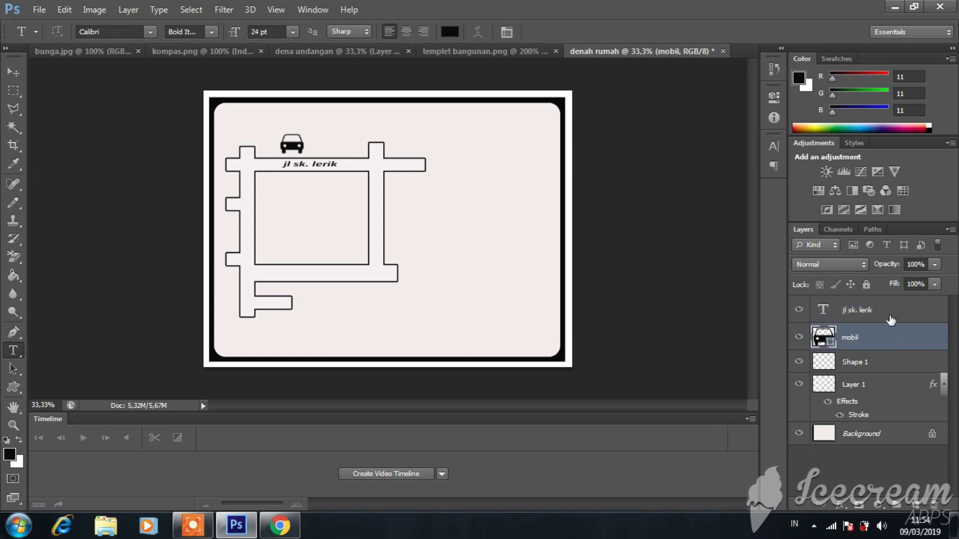
left_click_drag(854, 310, 854, 350)
Step: Add a new layer between the car and street label layers and choose the shopping cart custom shape
left_click(916, 505)
left_click(21, 389)
left_click(544, 31)
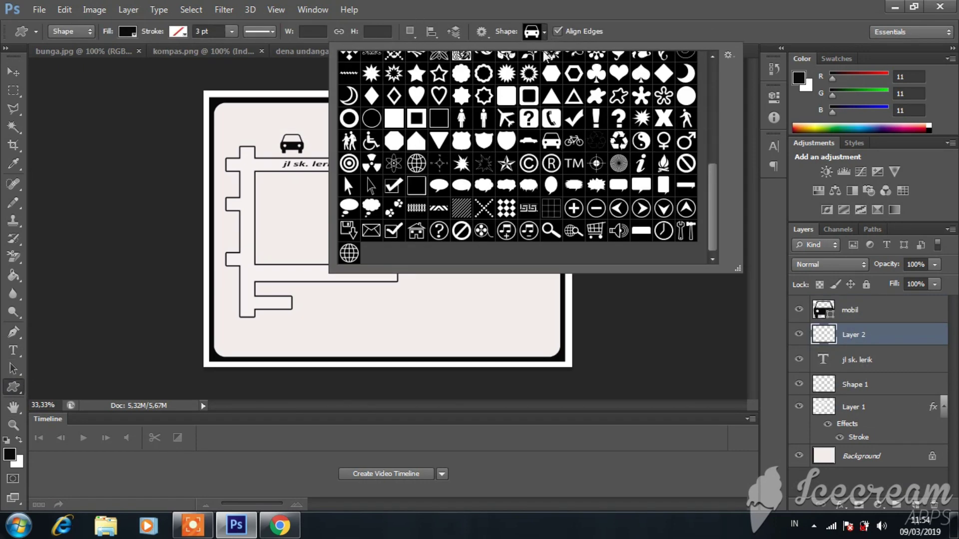
scroll(611, 95, "up", 5)
scroll(610, 96, "down", 3)
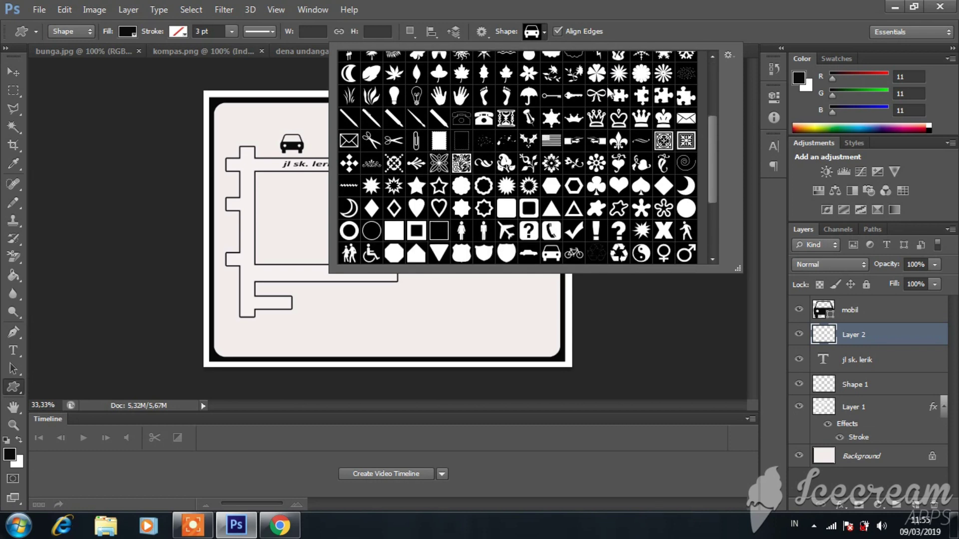
scroll(609, 94, "up", 4)
scroll(610, 96, "down", 8)
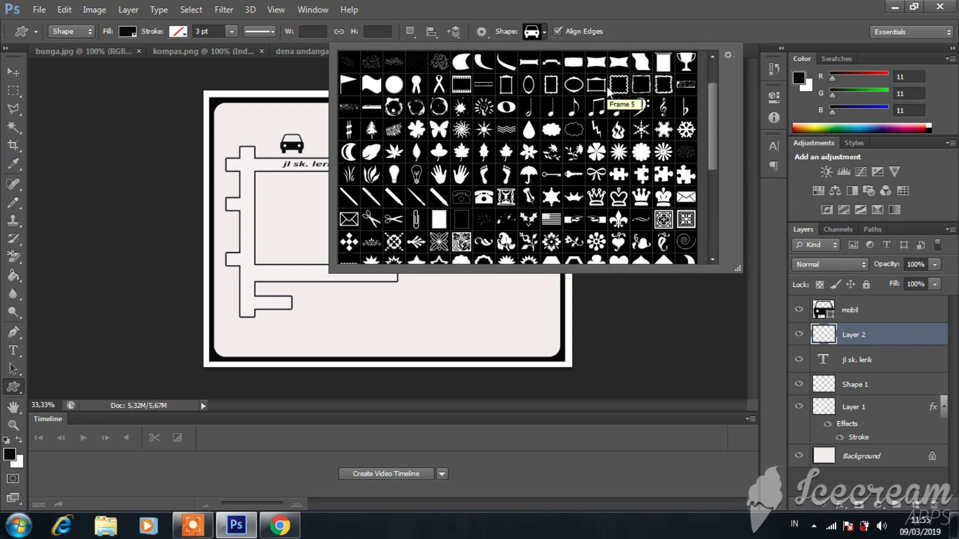
scroll(709, 170, "up", 6)
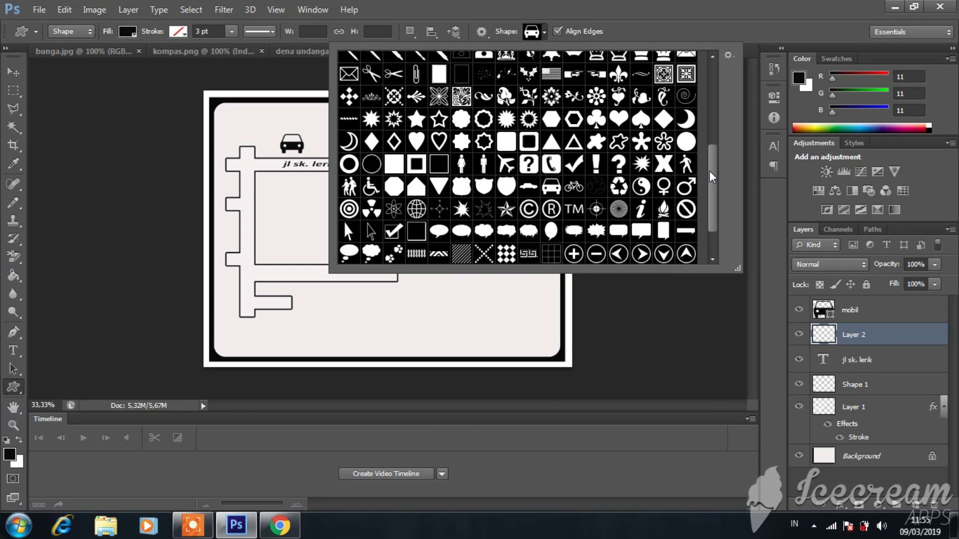
left_click_drag(718, 79, 691, 213)
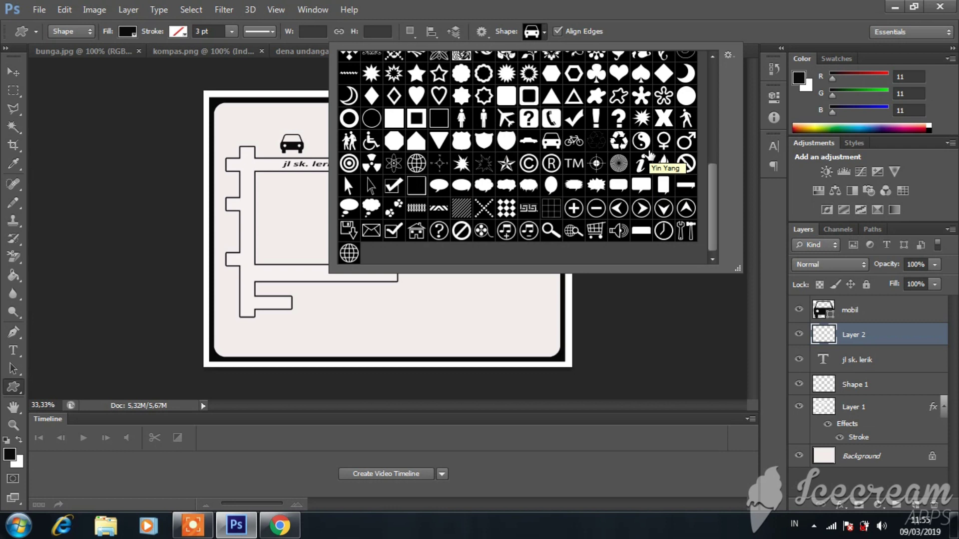
left_click(611, 232)
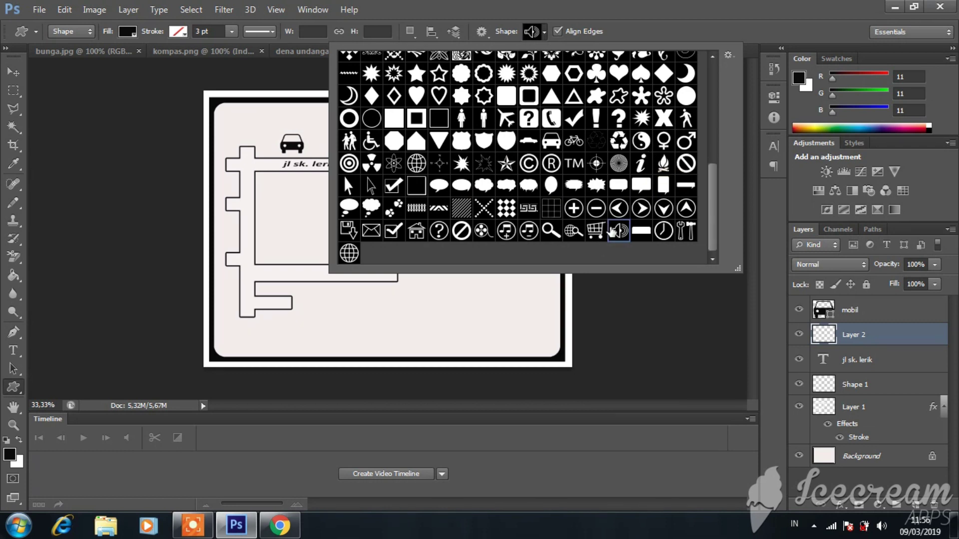
double_click(598, 232)
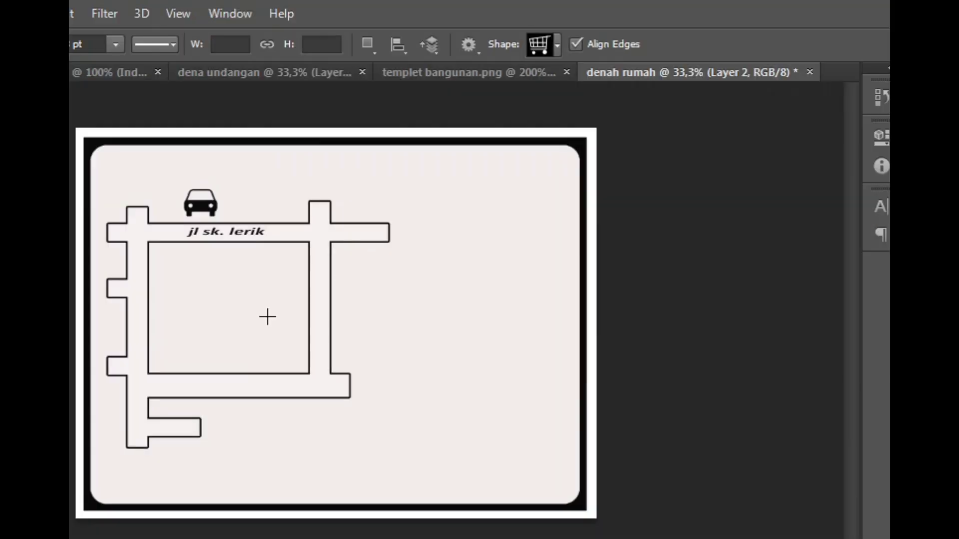
Step: Draw a shopping cart above the right end of the upper road and place a copy below the lower road
left_click_drag(372, 208, 284, 414)
key("v")
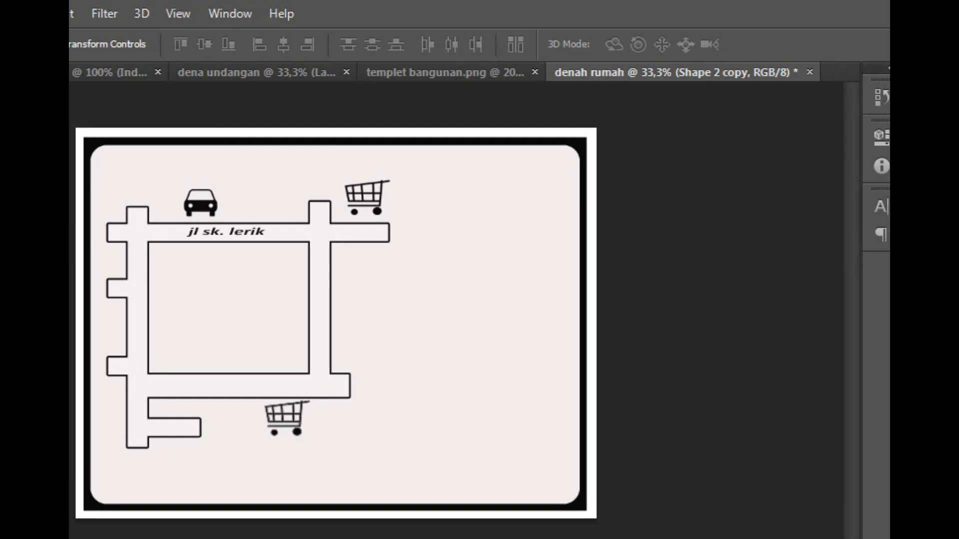
Step: Name the two shopping cart layers "pasar1" and "pasar2"
right_click(607, 98)
left_click(607, 115)
left_click(416, 200)
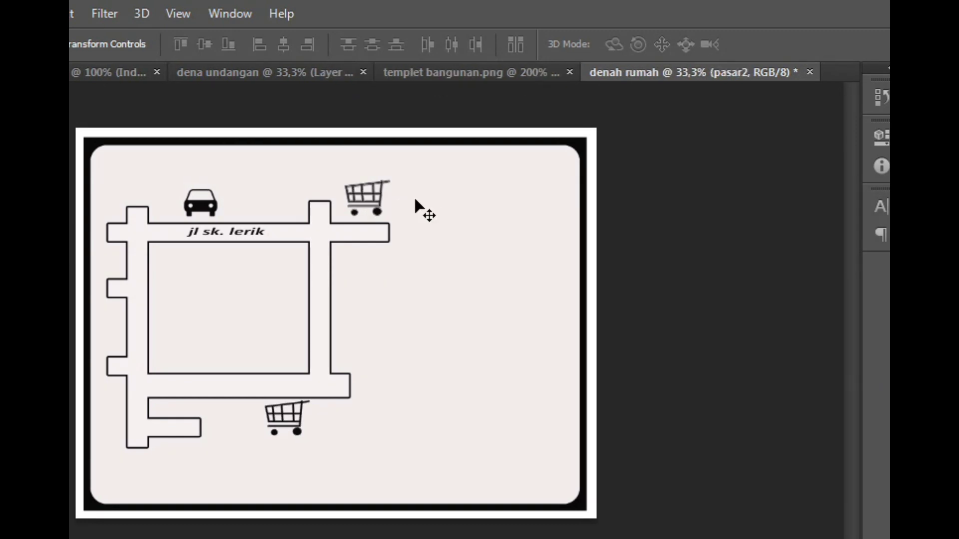
Step: Add the 24 pt text label "pasar pagi" and place it just above the upper shopping cart
key("t")
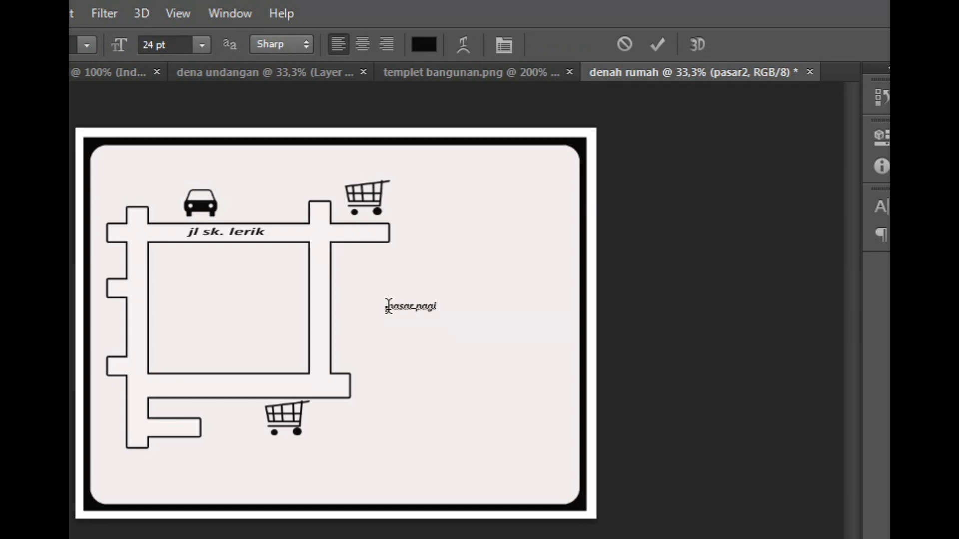
key("ctrl+Return")
key("v")
left_click_drag(450, 327, 403, 193)
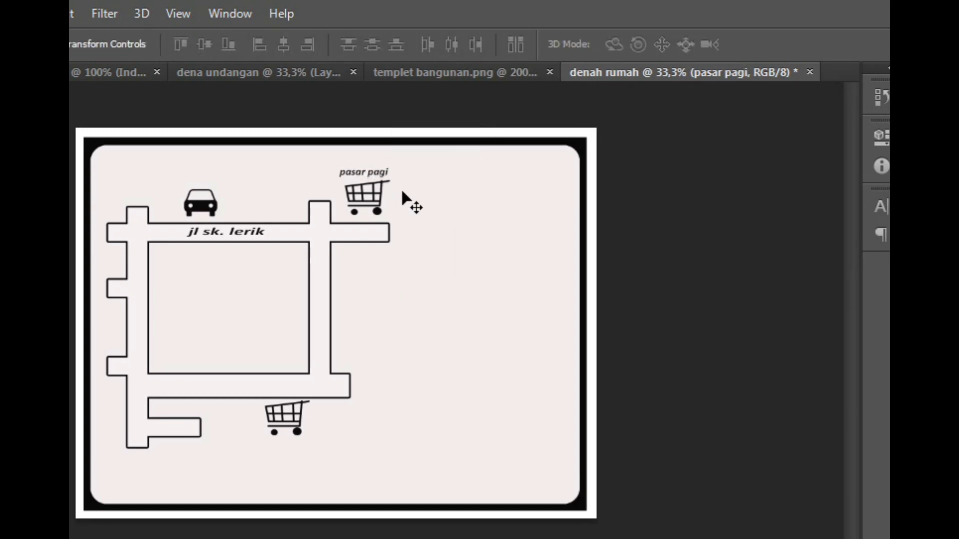
Step: Add the 24 pt text label "pasar kaget" and place it just below the lower shopping cart
key("t")
left_click(414, 352)
type("raa")
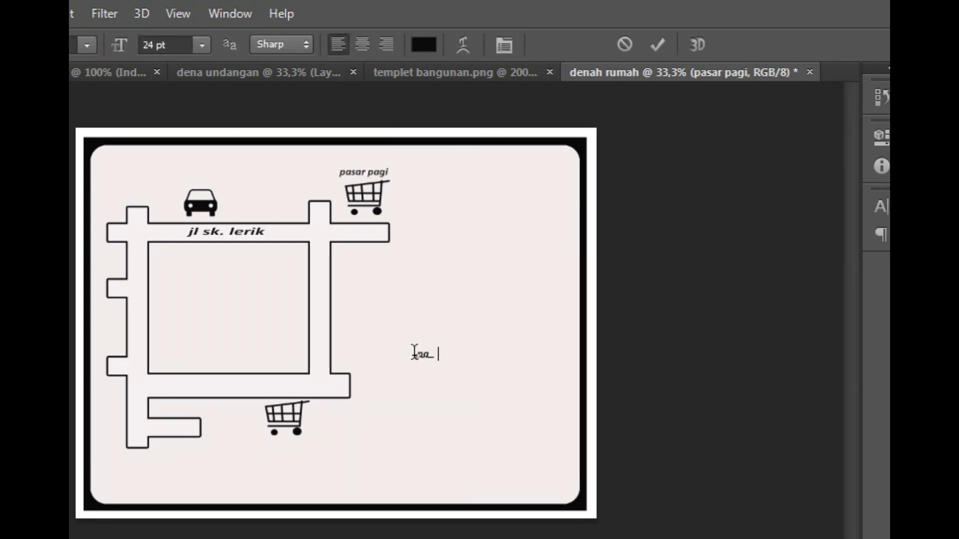
key("ctrl+Return")
key("v")
left_click_drag(457, 358, 309, 452)
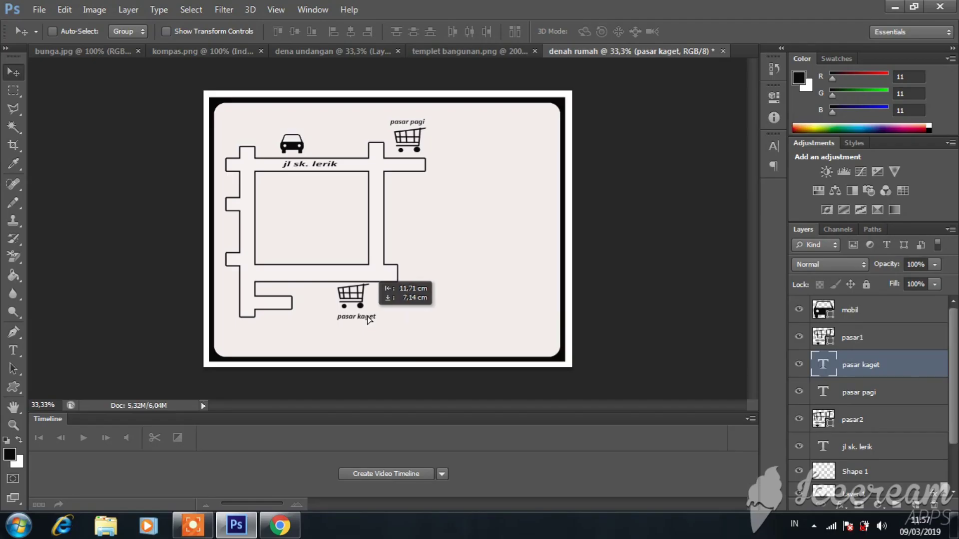
Step: Fine-tune the position of the "pasar kaget" label directly beneath the lower shopping cart
left_click_drag(368, 319, 369, 320)
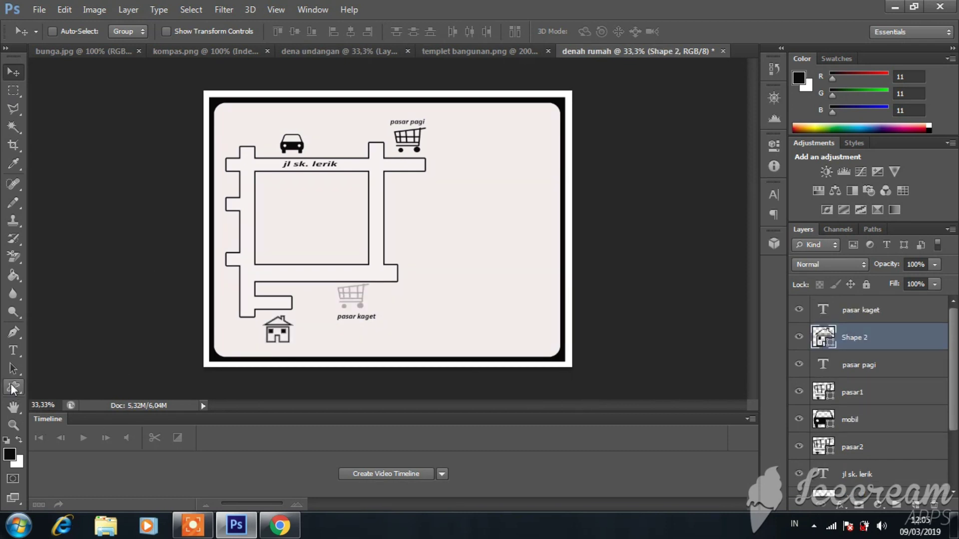
Step: Draw a thin arrow custom shape about 147 px wide and 25 px high inside the lower road
left_click(15, 390)
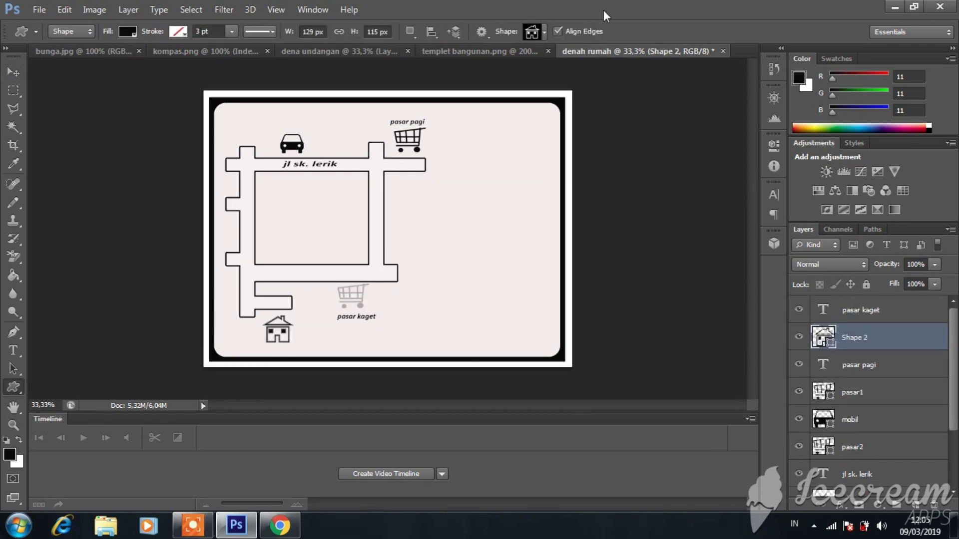
left_click(549, 31)
scroll(533, 114, "up", 3)
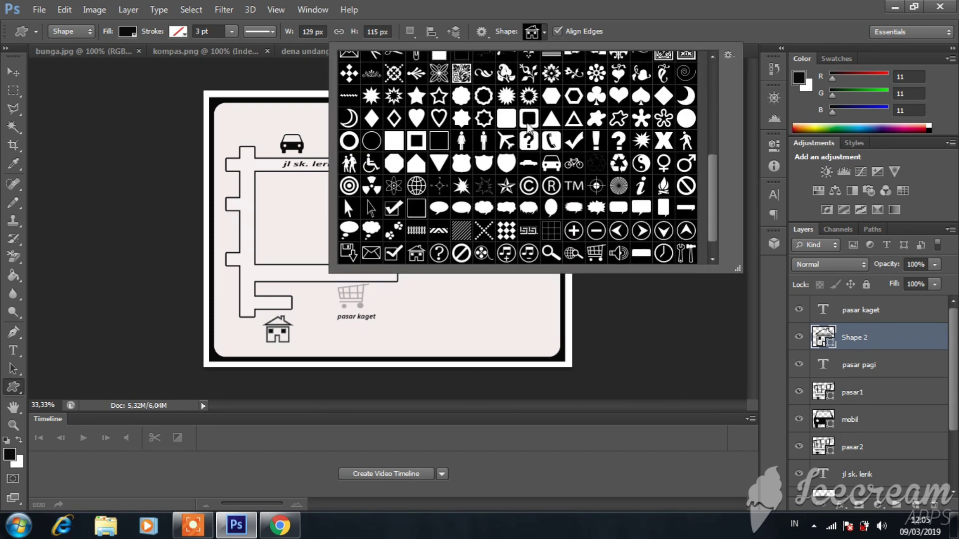
scroll(533, 114, "up", 3)
double_click(670, 68)
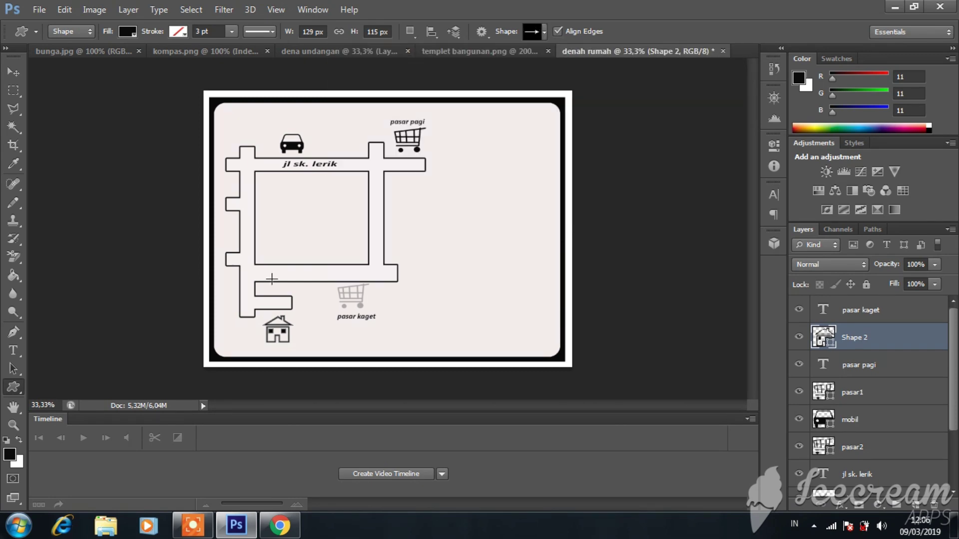
left_click_drag(284, 271, 314, 274)
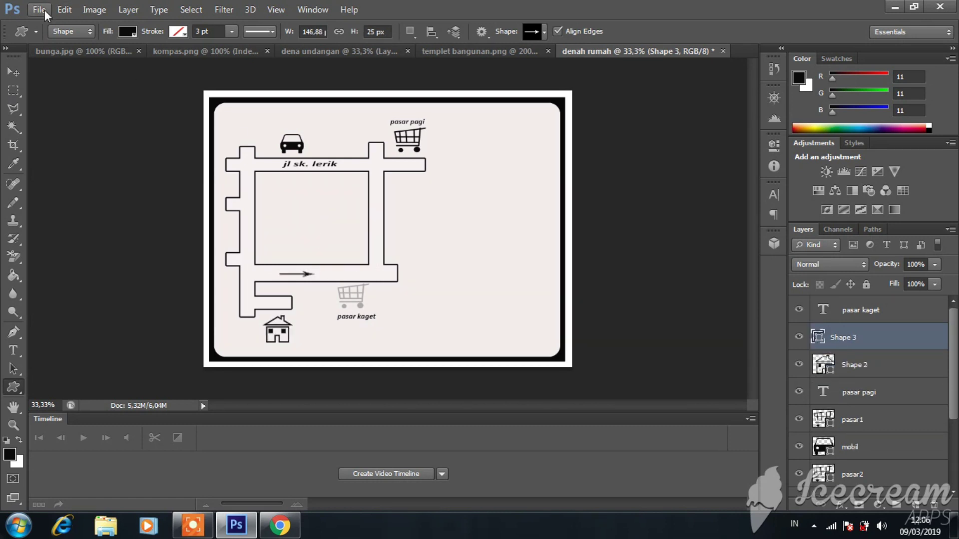
Step: Turn the arrow to point left and place it near the left end of the lower road
left_click(64, 9)
mouse_move(119, 271)
left_click(295, 298)
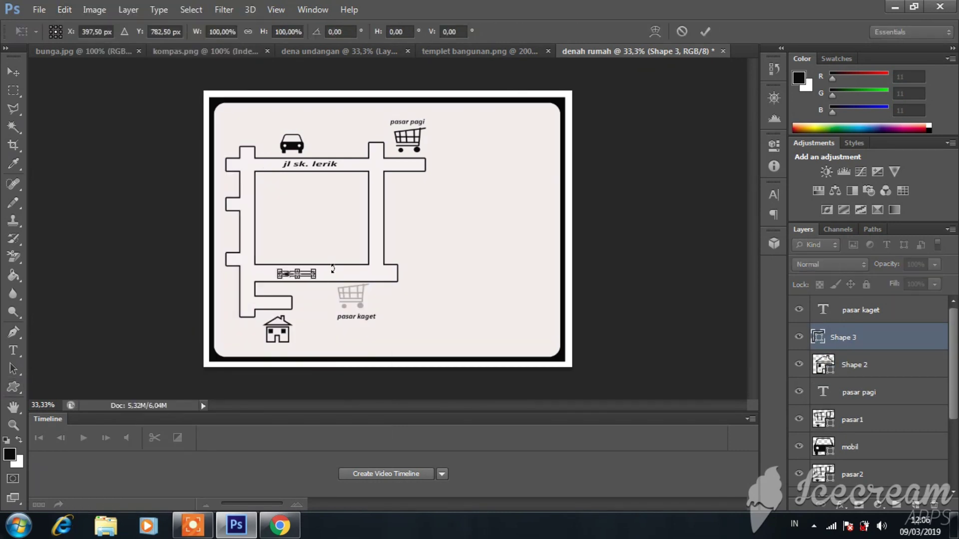
key("Return")
Step: Add the text "jl hati suci" in the lower road beside the arrow and widen it to about 173%
key("t")
left_click(311, 270)
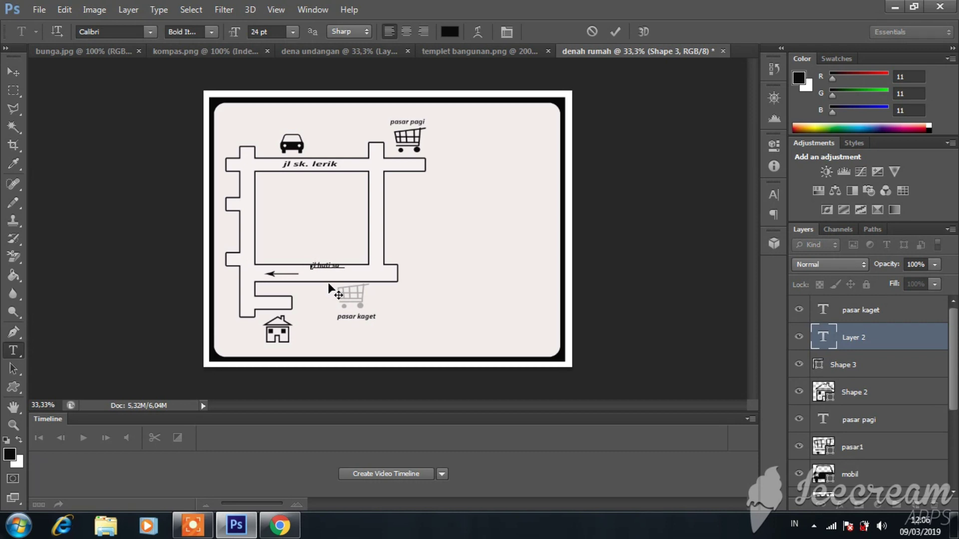
left_click(824, 337)
key("ctrl+t")
left_click_drag(345, 265, 374, 261)
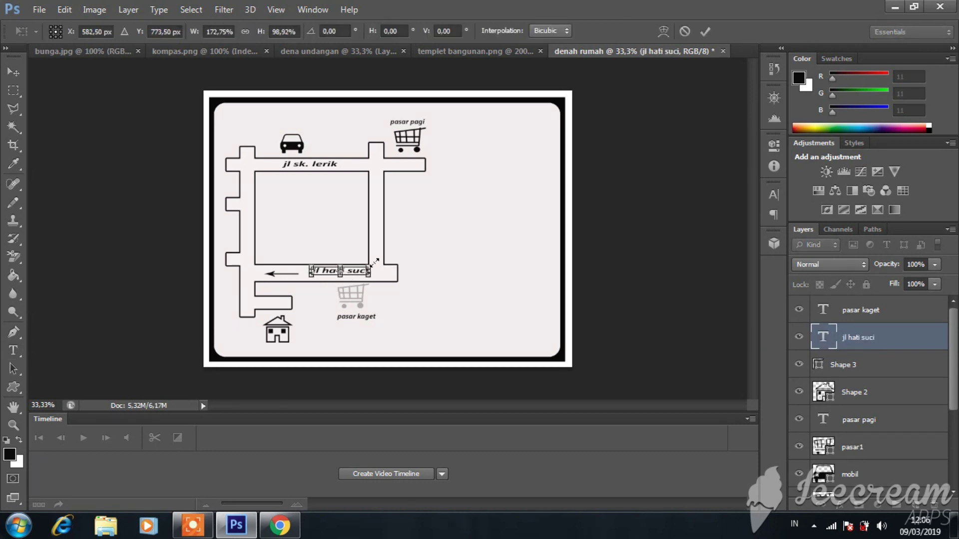
key("Return")
Step: Duplicate the arrow and rotate the copy to point down at the bottom of the left vertical road
key("v")
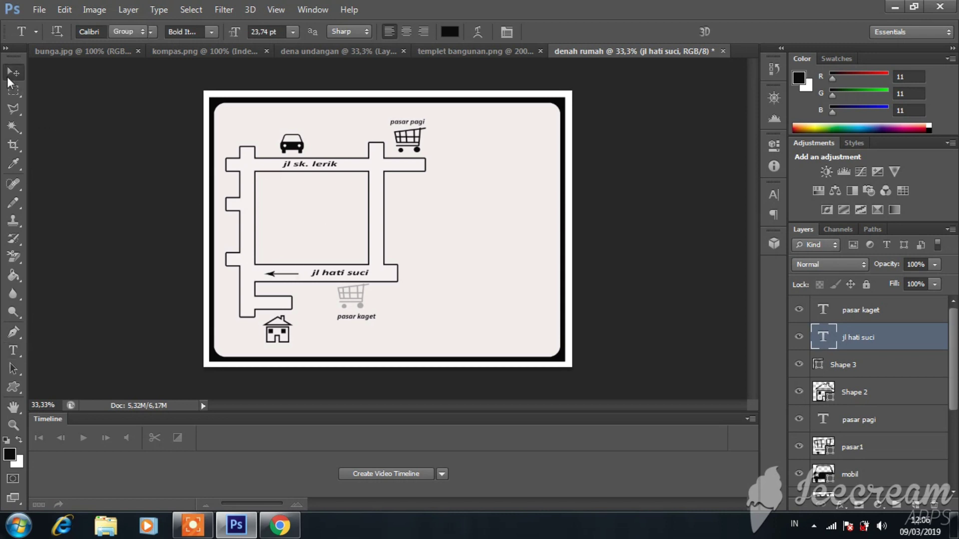
left_click(849, 364)
key("ctrl+j")
left_click(65, 10)
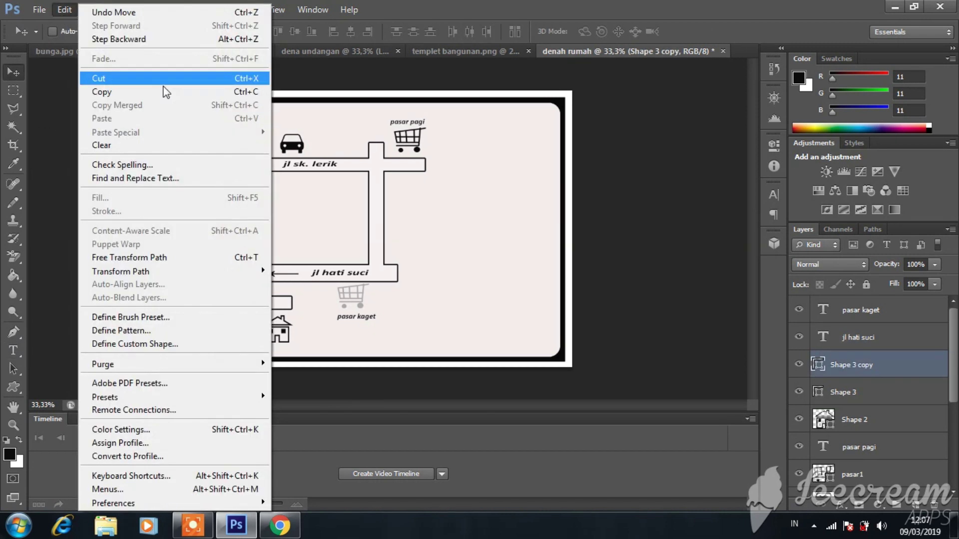
mouse_move(150, 272)
left_click(307, 390)
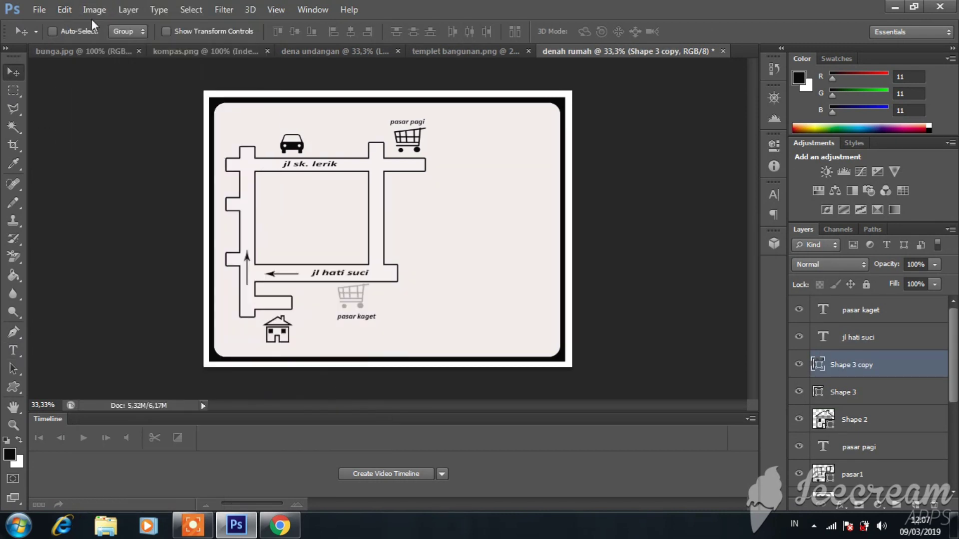
left_click(65, 10)
left_click(309, 376)
left_click_drag(253, 271, 254, 274)
Step: Duplicate the downward arrow and rotate the copy 90° counterclockwise to point right in the short branch road above the house
key("ctrl+j")
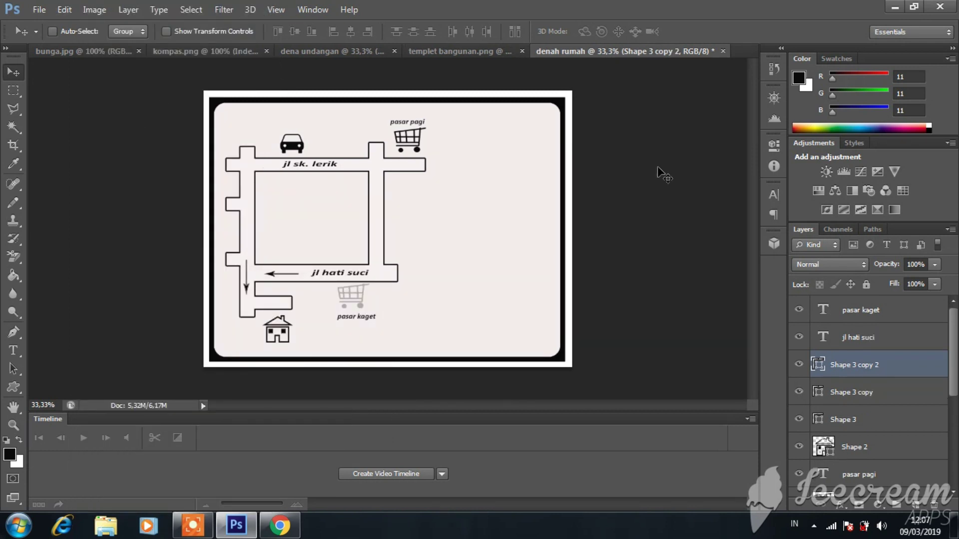
left_click(65, 9)
mouse_move(150, 272)
left_click(316, 403)
left_click_drag(299, 350, 281, 269)
Step: Add the street label "jl. koba", enlarge it and set it vertically inside the right vertical road
left_click(13, 350)
left_click(449, 252)
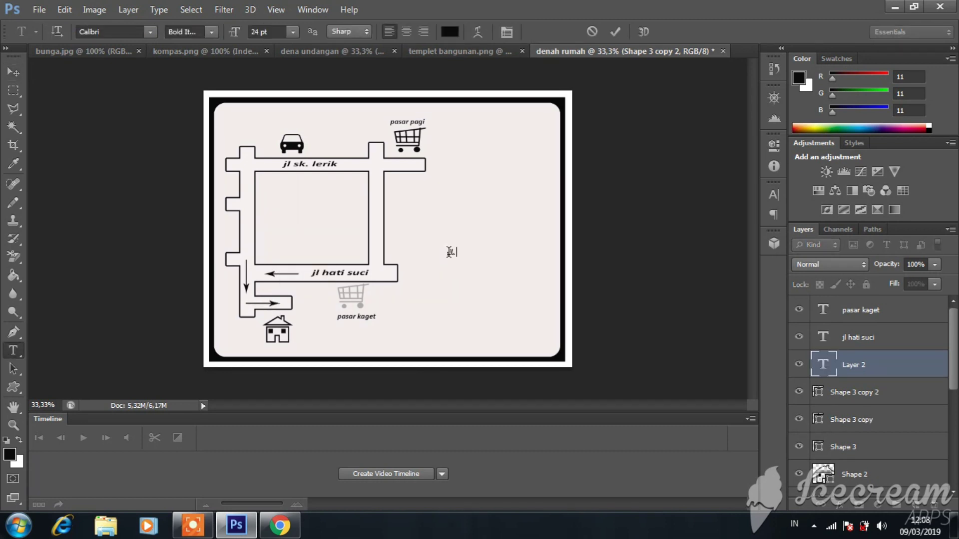
left_click(955, 319)
key("ctrl+t")
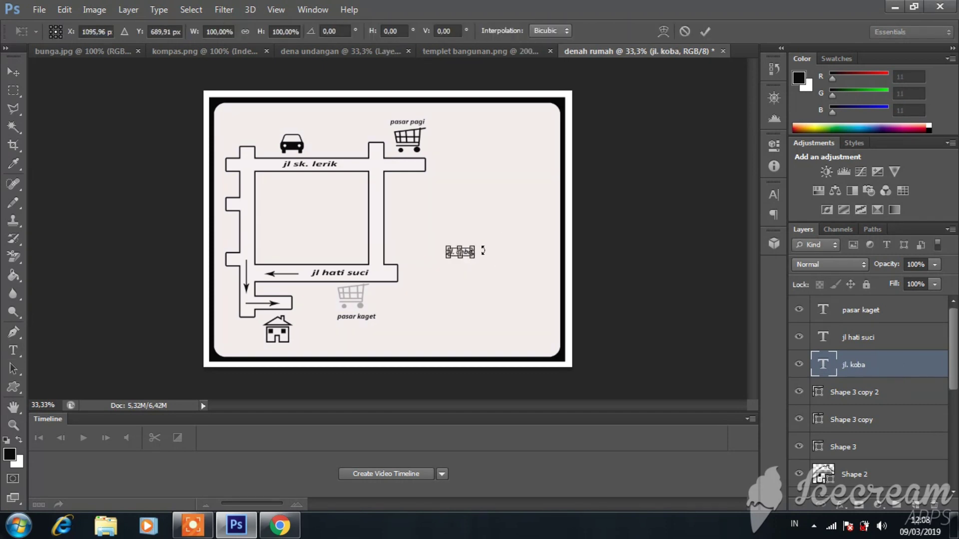
left_click_drag(474, 252, 410, 243)
key("Return")
key("v")
key("ctrl+t")
key("Left")
key("Left")
key("Left")
key("Left")
key("Left")
key("Left")
key("Left")
key("Left")
key("Left")
key("Left")
key("Left")
key("Left")
key("Left")
key("Left")
key("Left")
key("Left")
key("Left")
key("Left")
key("Left")
key("Left")
Step: Copy the "jl. koba" label into the left vertical road and change its text to "jl. seokarno"
left_click_drag(403, 200, 289, 218)
key("Return")
key("ctrl+j")
double_click(822, 365)
type("jl.")
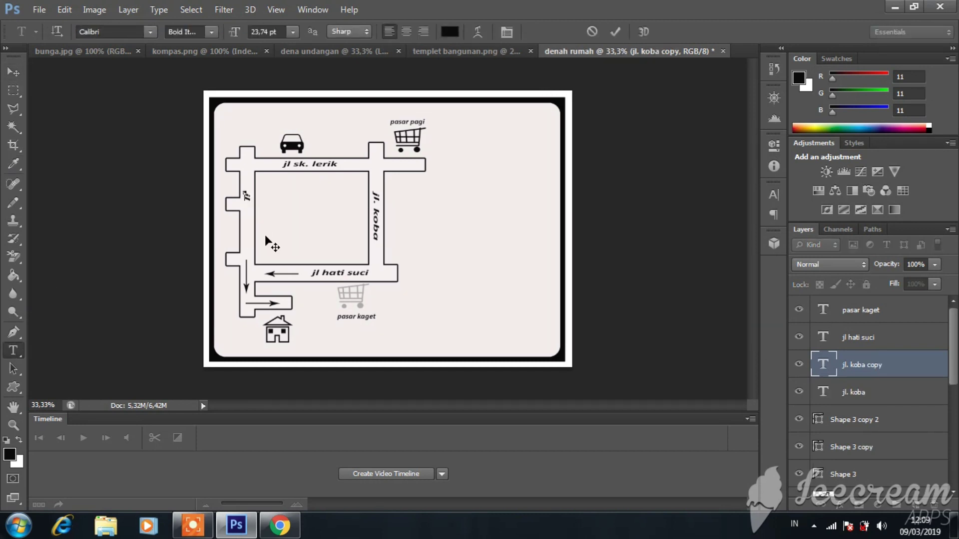
left_click(894, 367)
Step: Transform the "jl. seokarno" label to fit inside the left vertical road above the downward arrow
key("ctrl+t")
mouse_move(249, 210)
left_mouse_down()
mouse_move(250, 187)
mouse_move(249, 196)
left_mouse_up()
key("Return")
key("ctrl+t")
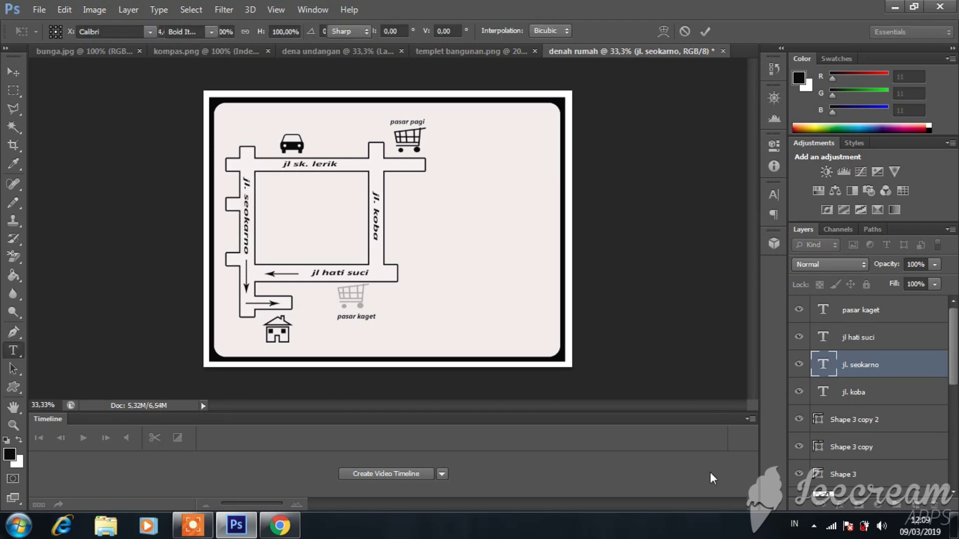
key("Return")
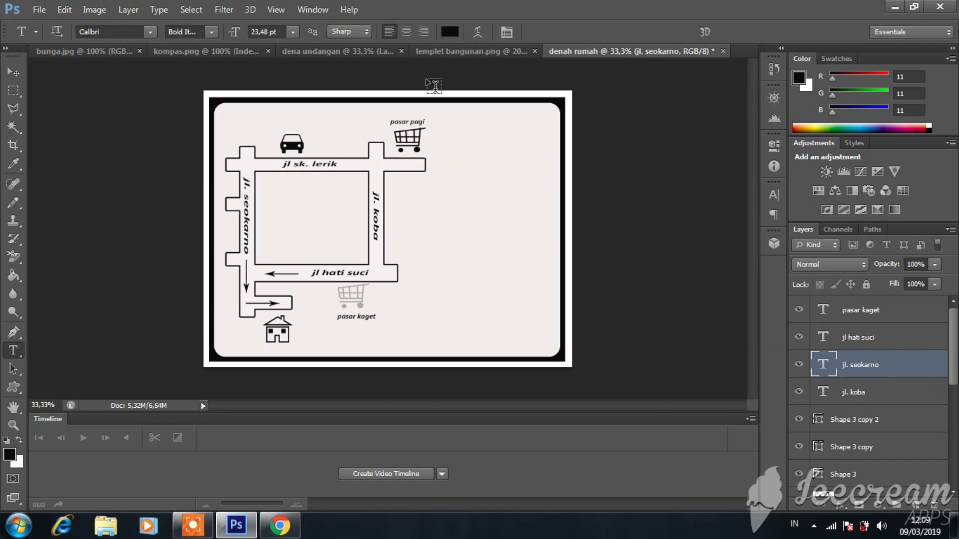
Step: Copy the selected mosque from templet bangunan.png into the denah rumah map, shrink it and place it just above "jl hati suci"
left_click(240, 47)
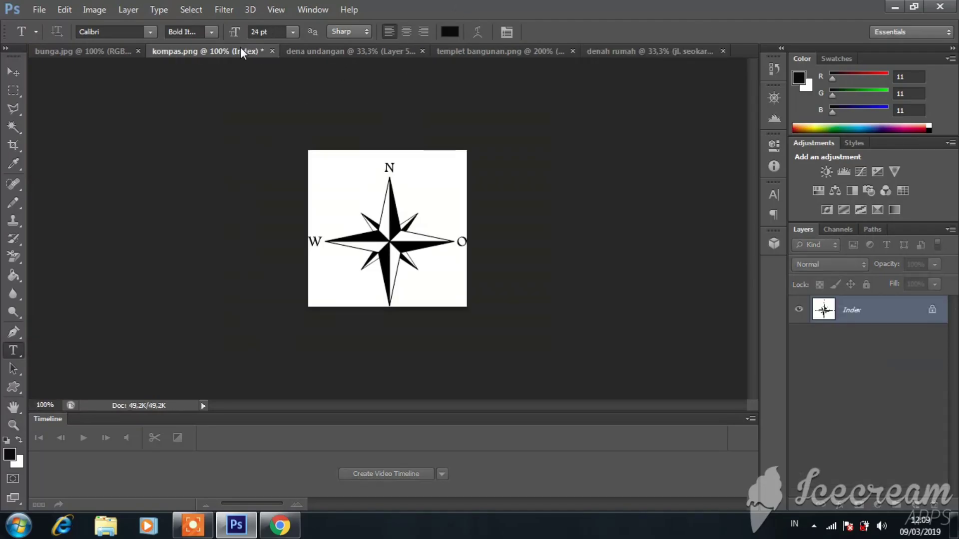
left_click(80, 50)
left_click(454, 53)
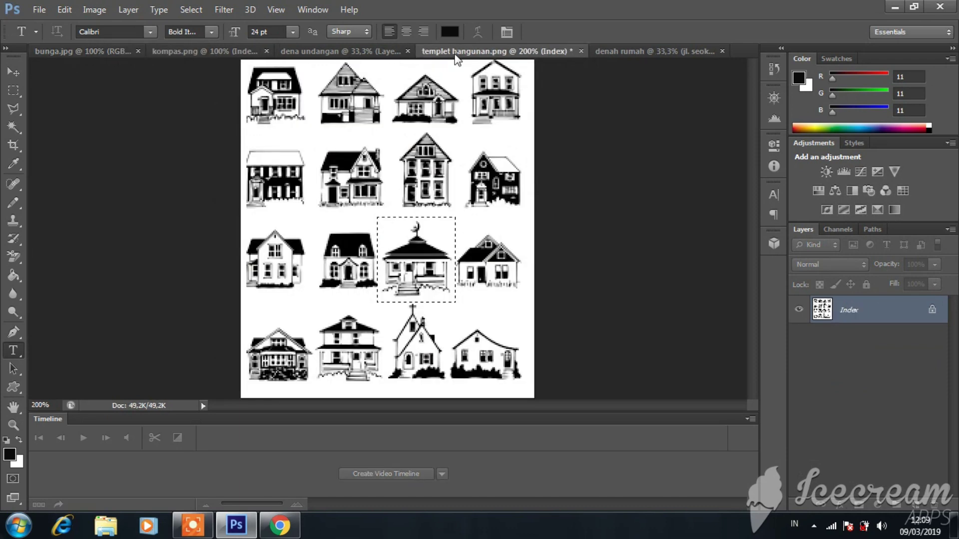
left_click(10, 92)
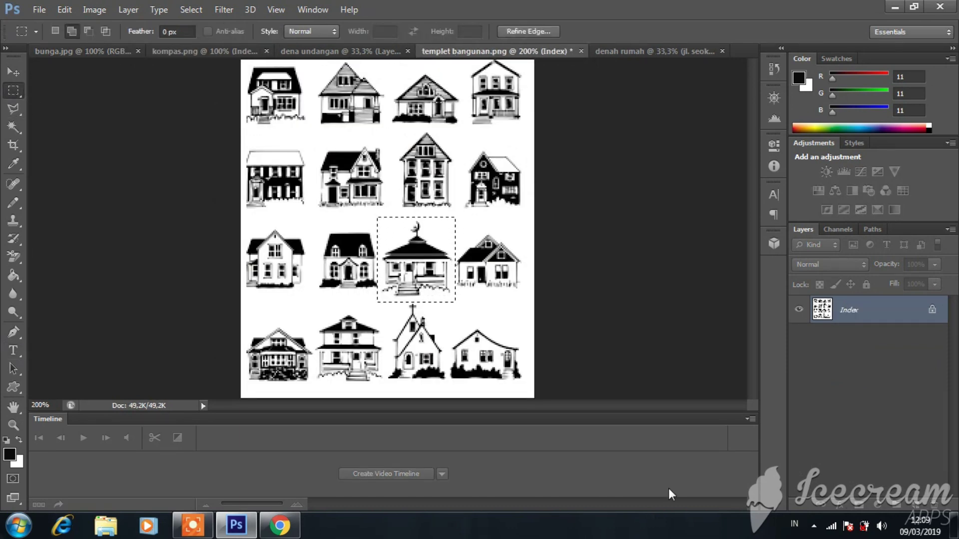
left_click(12, 77)
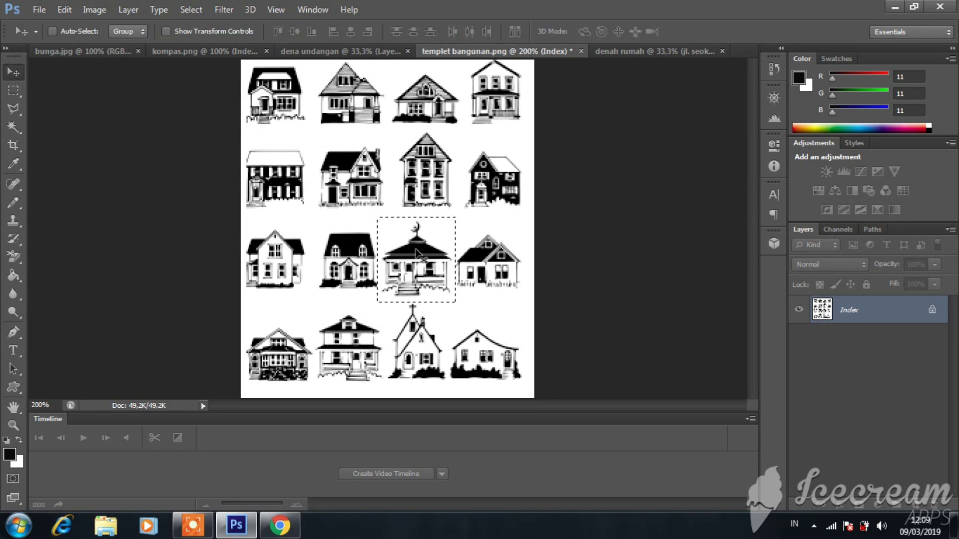
mouse_move(452, 222)
left_mouse_down()
mouse_move(526, 131)
mouse_move(626, 44)
mouse_move(626, 57)
mouse_move(475, 220)
mouse_move(447, 225)
mouse_move(483, 270)
mouse_move(459, 229)
left_mouse_up()
key("ctrl+t")
left_click_drag(437, 250, 351, 244)
key("Return")
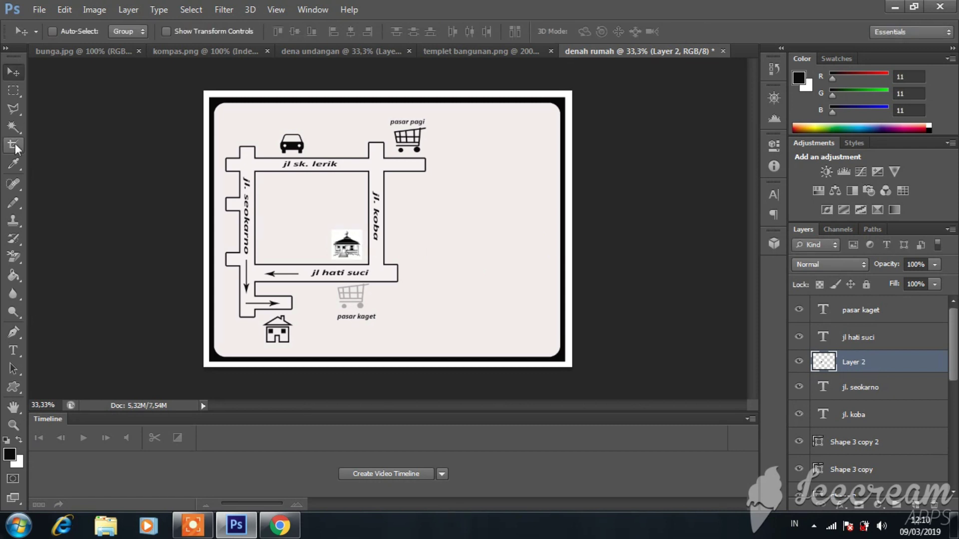
Step: Remove the white background around the mosque with a Magic Wand selection
key("e")
key("w")
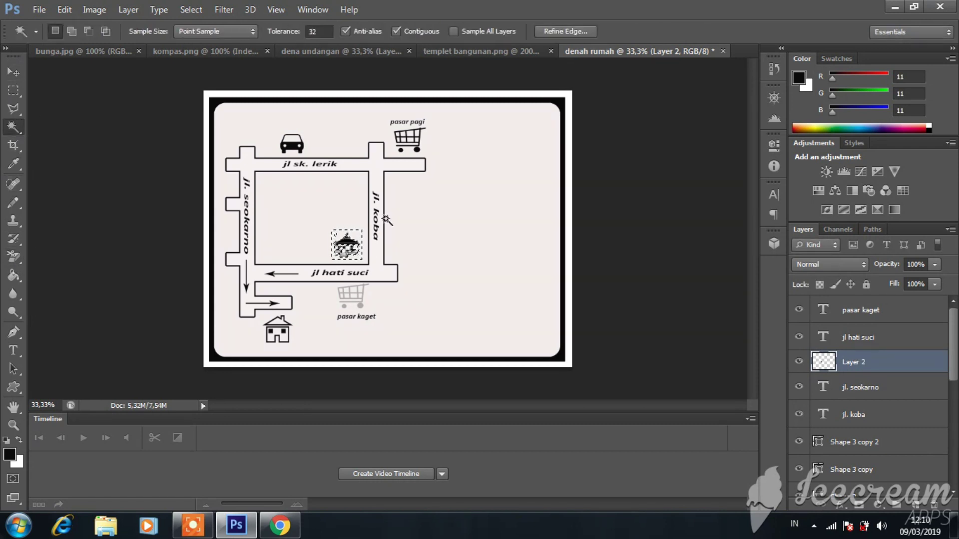
Step: Add the text label "masjid Agung" and place it just above the mosque
key("t")
left_click(302, 205)
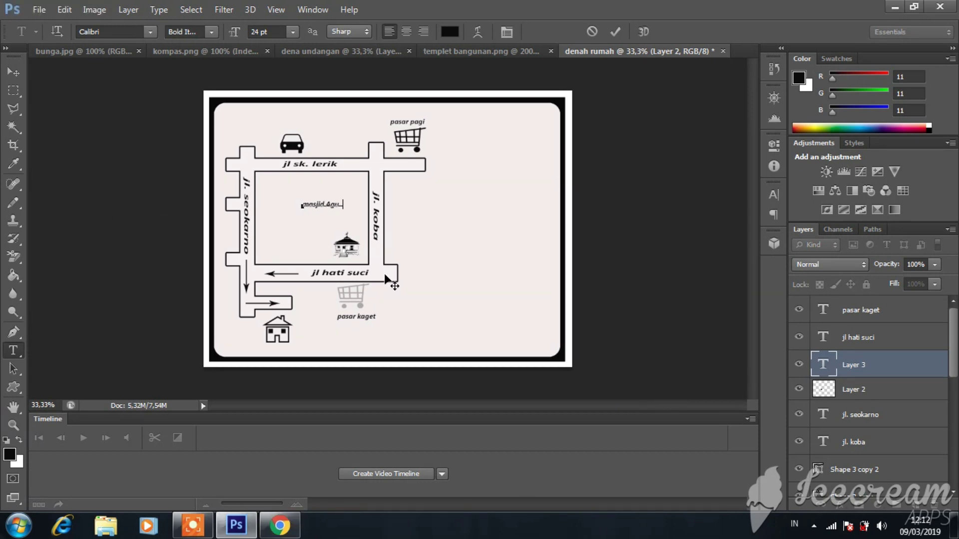
type("ng")
key("ctrl+Return")
key("ctrl+t")
left_click_drag(337, 209, 355, 229)
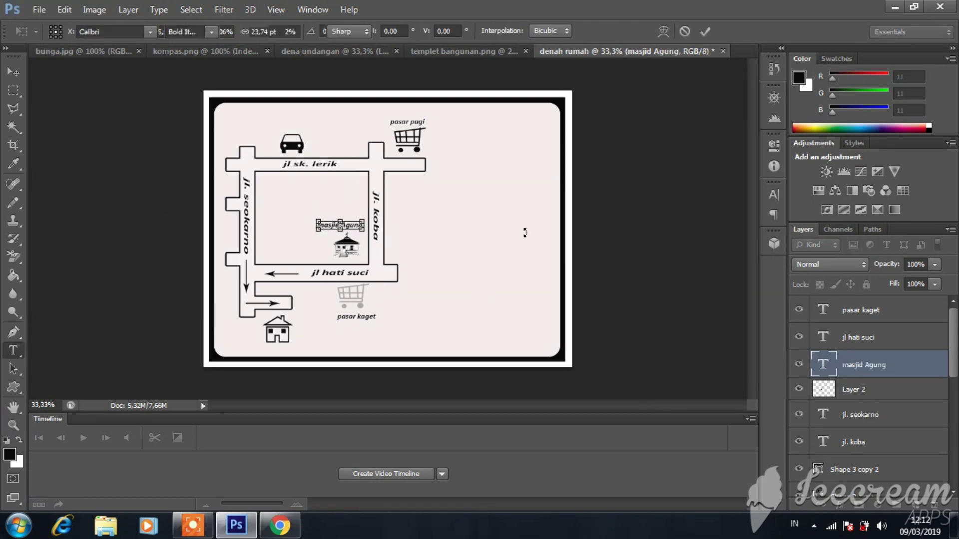
key("Return")
Step: Copy the church from templet bangunan.png into the map's empty right half and scale it
left_click(464, 51)
key("m")
left_click_drag(385, 299, 452, 375)
left_click(14, 72)
left_click_drag(420, 345, 490, 271)
key("ctrl+t")
key("Return")
Step: Select the white background around the church with the Magic Wand and clear it
key("w")
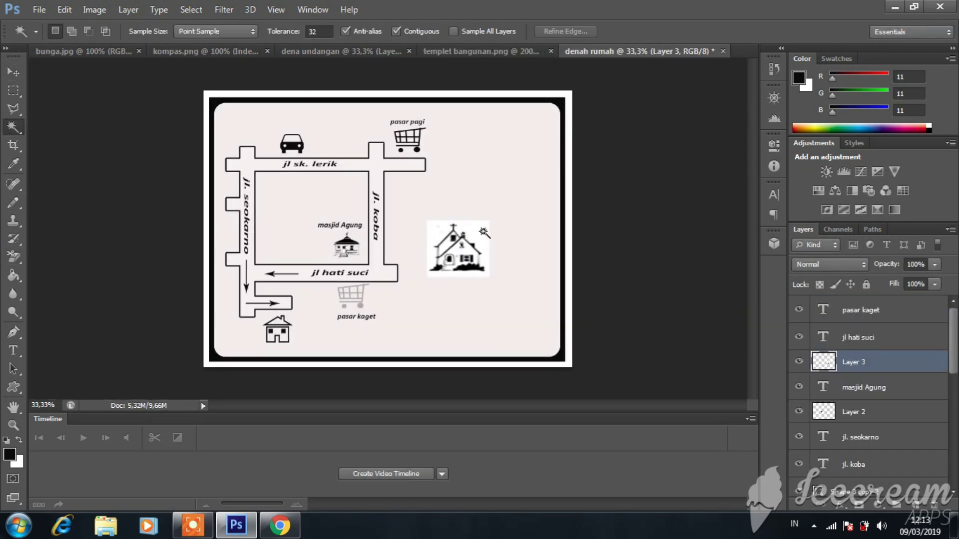
left_click(484, 232)
left_click(480, 232)
key("Delete")
key("ctrl+alt+z")
key("ctrl+alt+z")
left_click(14, 257)
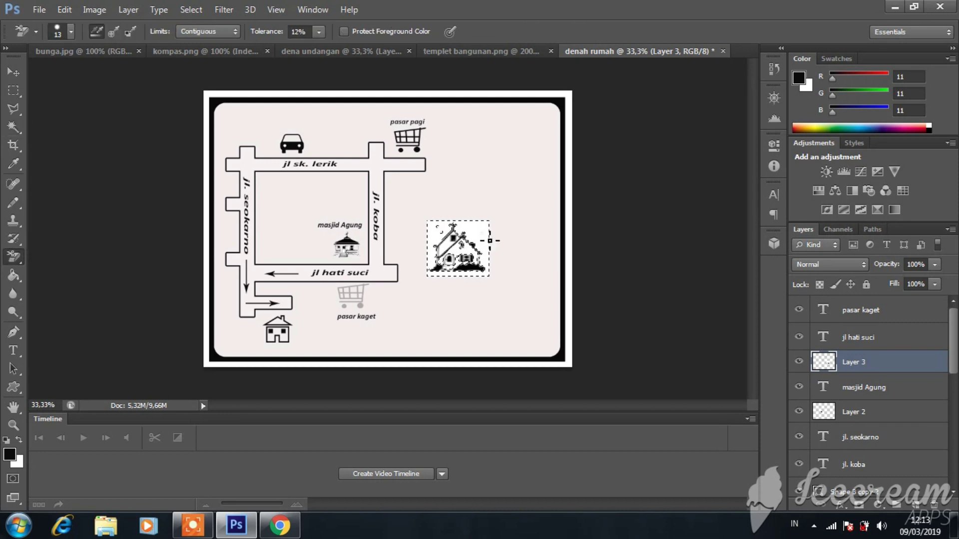
key("w")
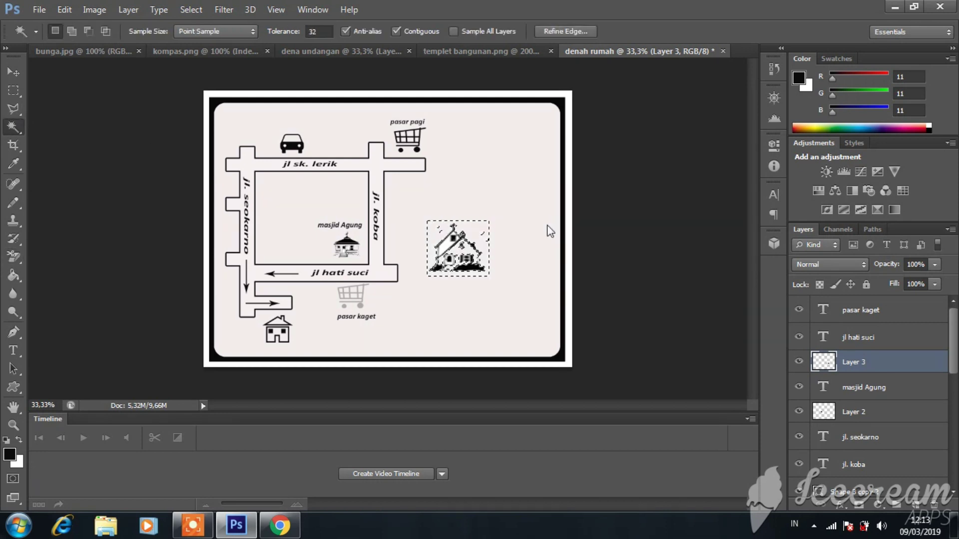
Step: Move the church to the top of the left vertical road and shrink it to fit beside the car
key("v")
left_click_drag(447, 260, 245, 135)
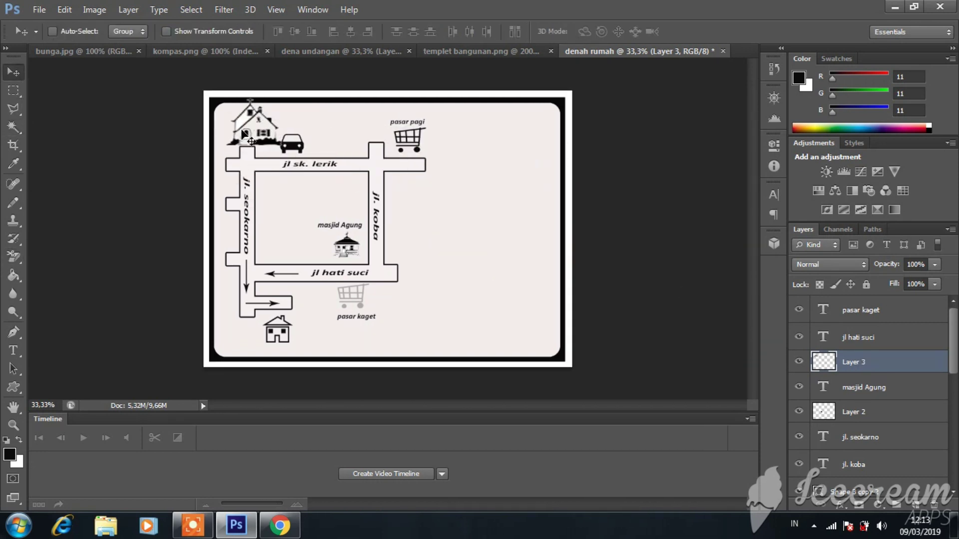
key("ctrl+t")
left_click_drag(277, 101, 262, 122)
key("Return")
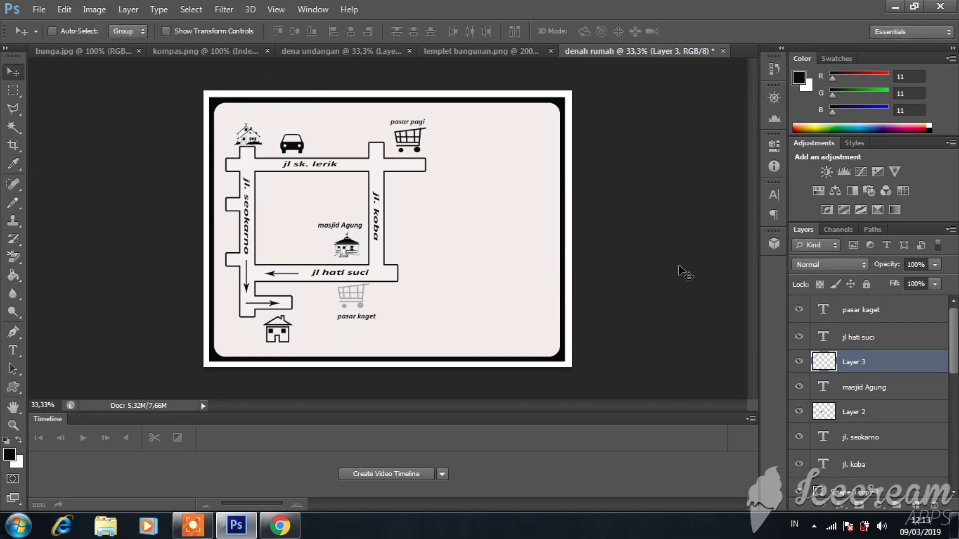
Step: Add the text label "Gereja ST. Petrus" and place it just above the church
left_click(13, 350)
left_click(479, 313)
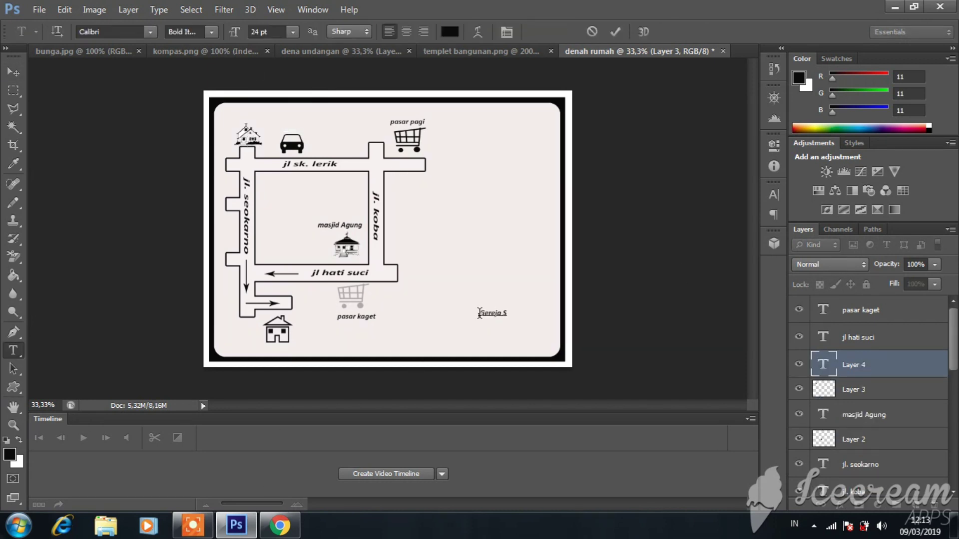
key("ctrl+Return")
key("ctrl+t")
left_click_drag(506, 314, 249, 118)
key("Return")
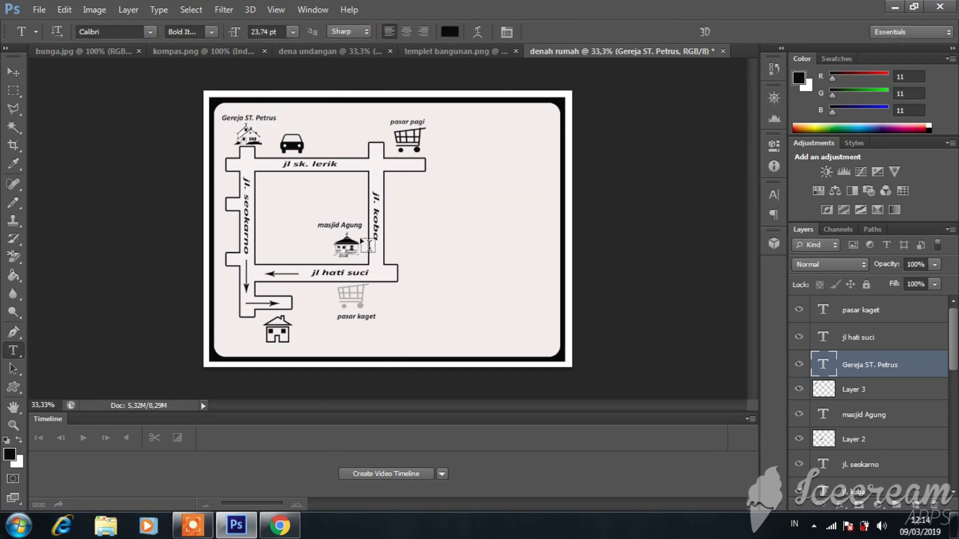
Step: Draw a house custom shape about 99 by 103 px just above jl hati suci, between jl. seokarno and the mosque
key("ctrl+shift+alt+n")
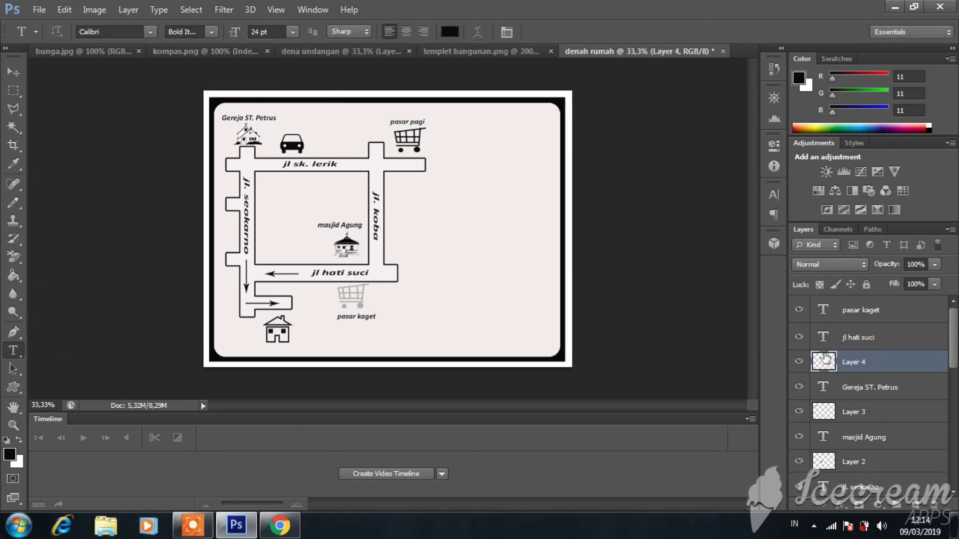
left_click(14, 388)
left_click(544, 33)
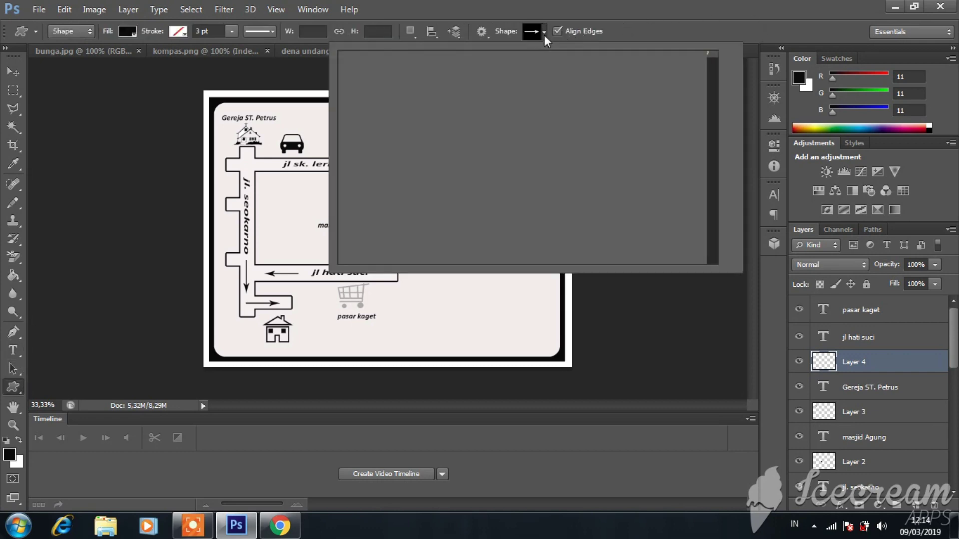
scroll(543, 144, "down", 3)
scroll(543, 141, "down", 10)
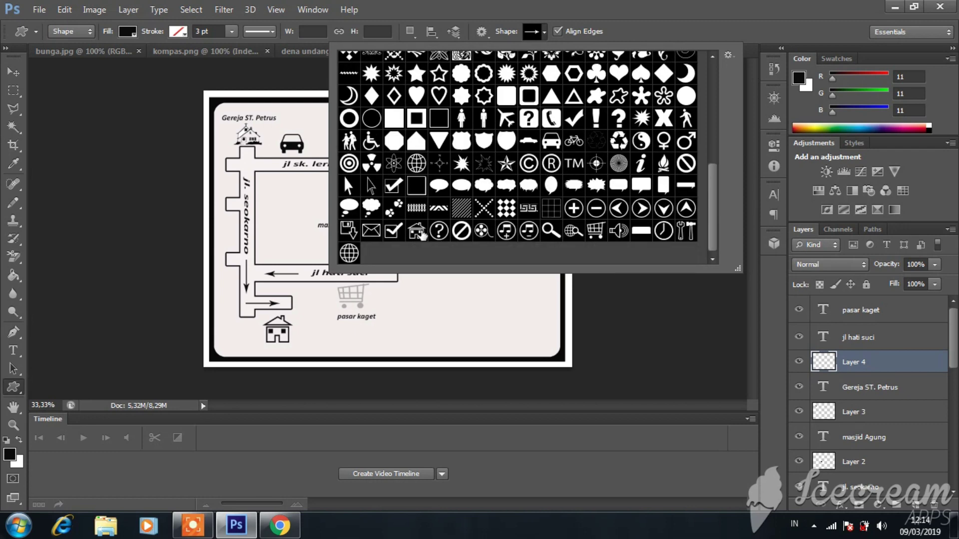
left_click(418, 232)
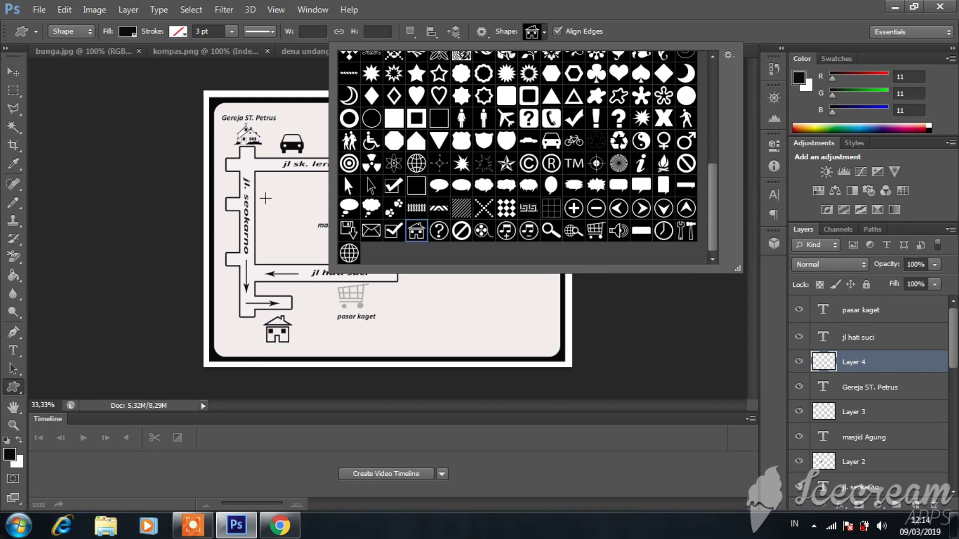
left_click(265, 227)
left_click_drag(268, 234, 289, 259)
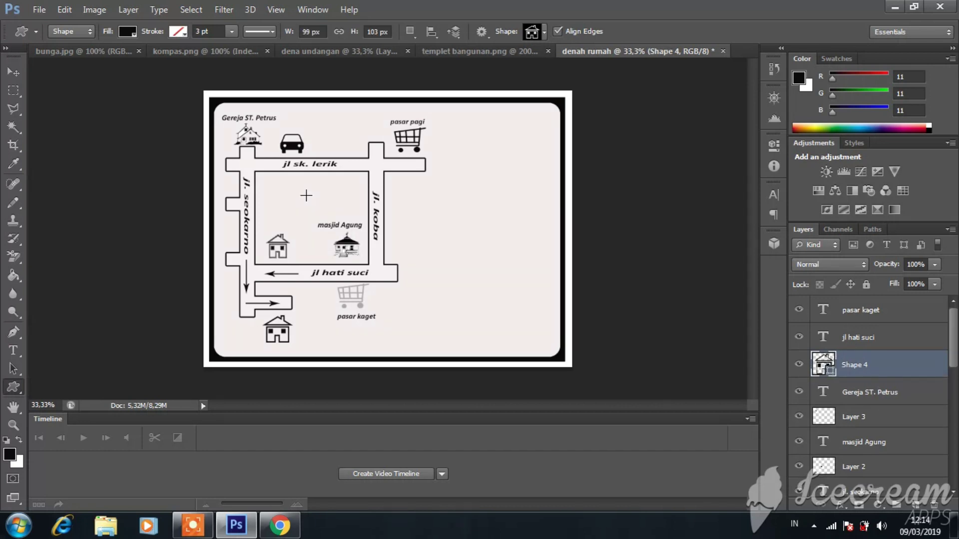
Step: Add the text label "Perumnas" and place it just above the new house shape
left_click(12, 351)
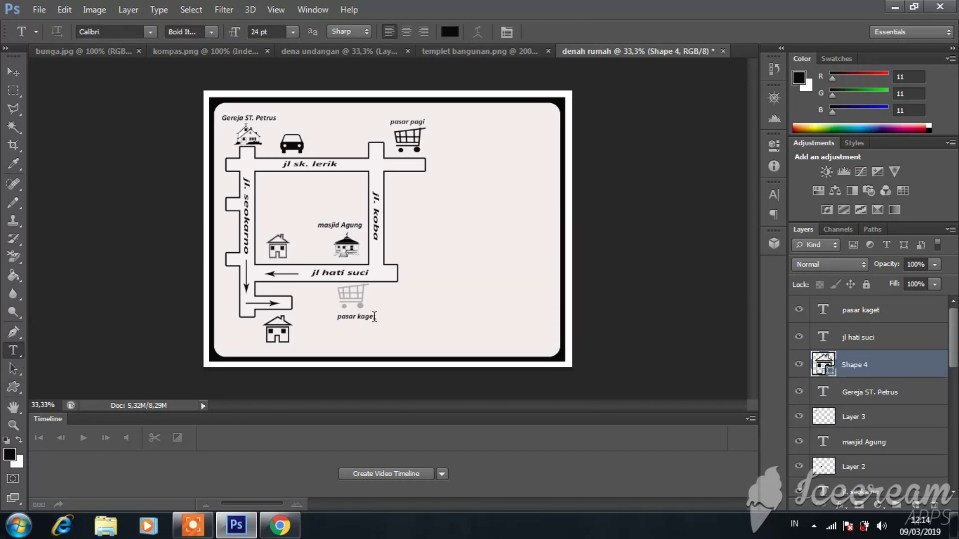
left_click(405, 314)
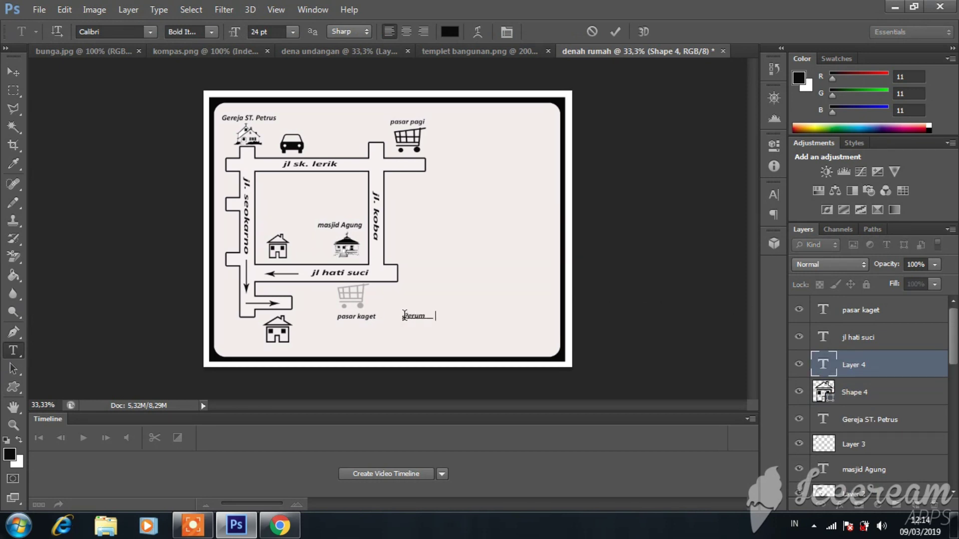
left_click(887, 368)
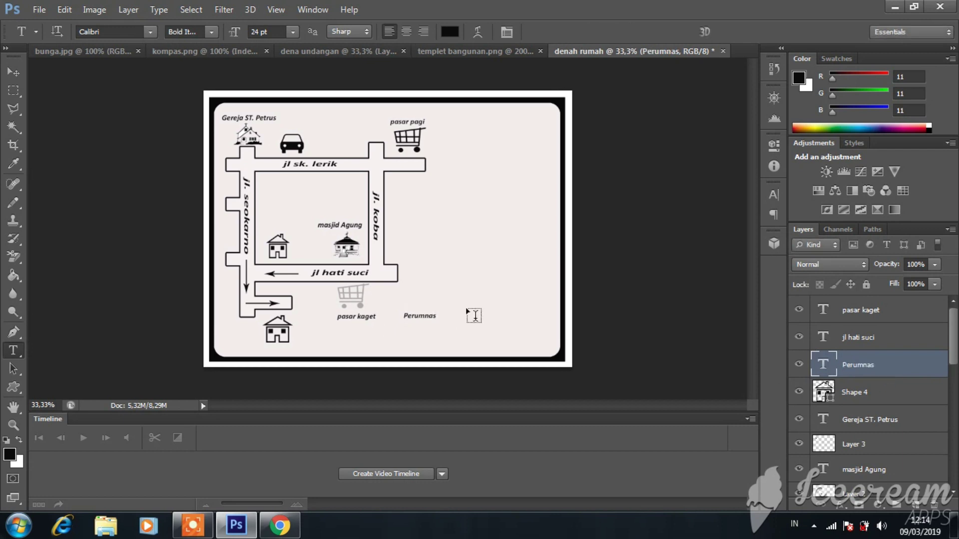
key("ctrl+t")
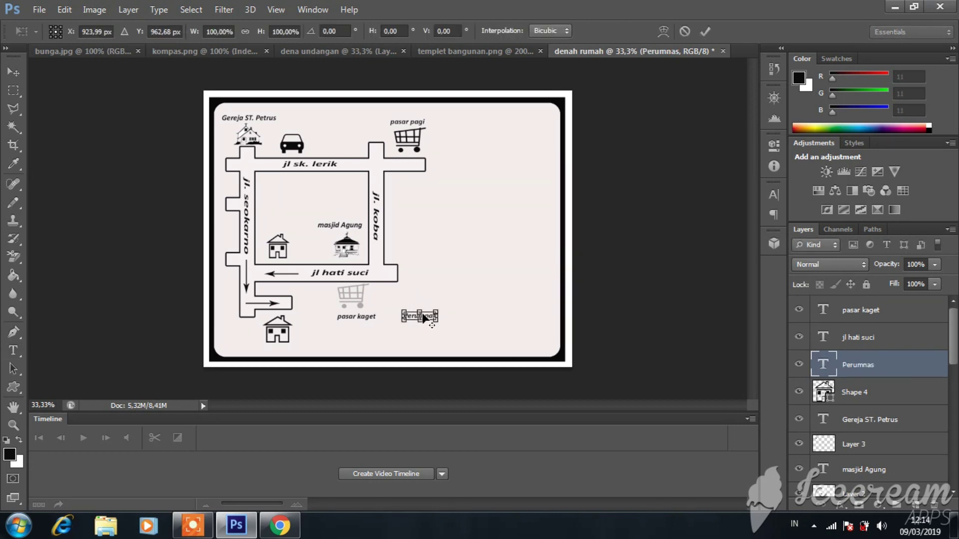
left_click_drag(423, 317, 274, 216)
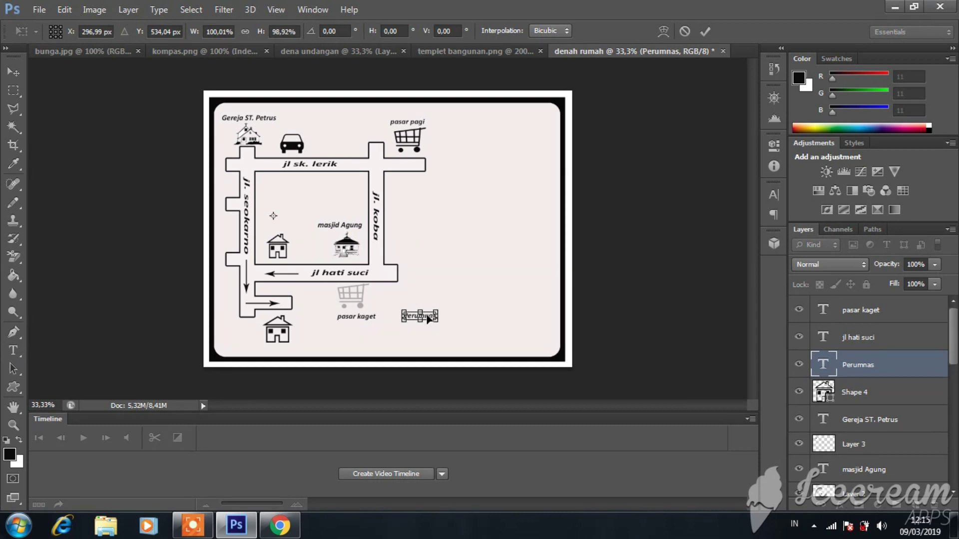
left_click_drag(428, 318, 288, 227)
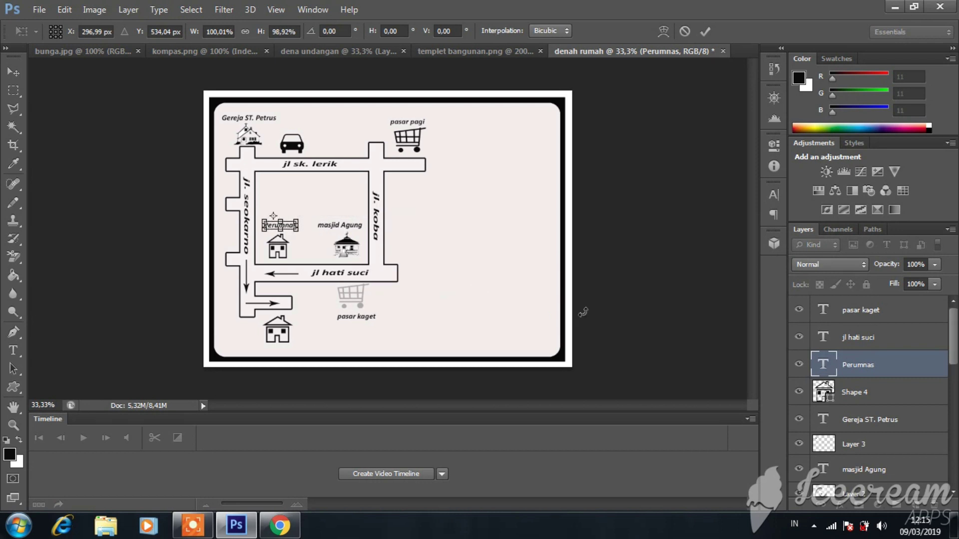
key("Return")
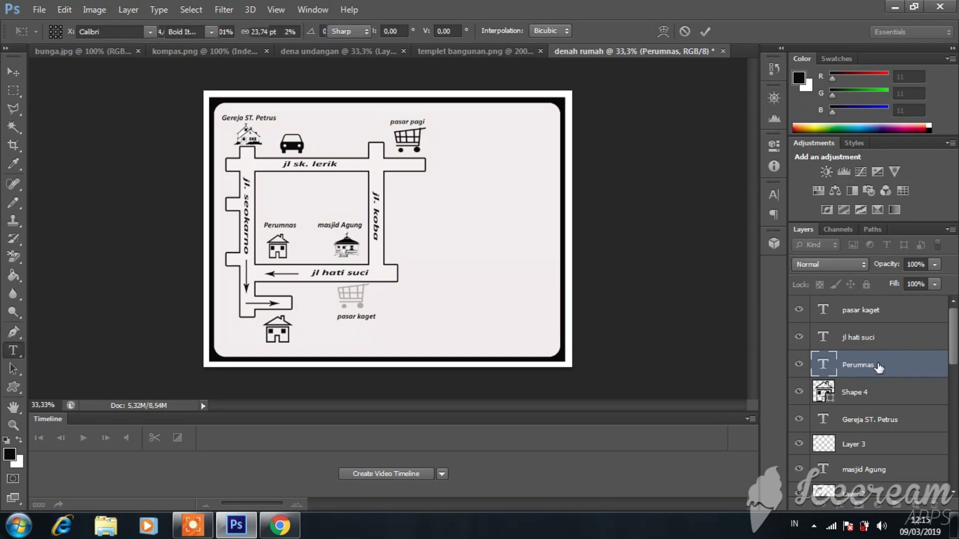
Step: Open the template-peta-undangan image from drive D
left_click(474, 51)
left_click(39, 10)
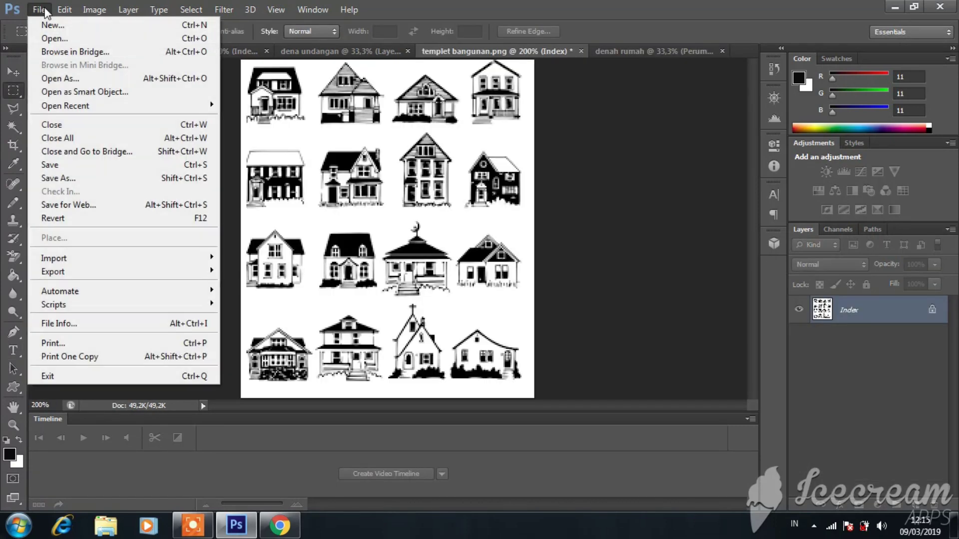
left_click(53, 38)
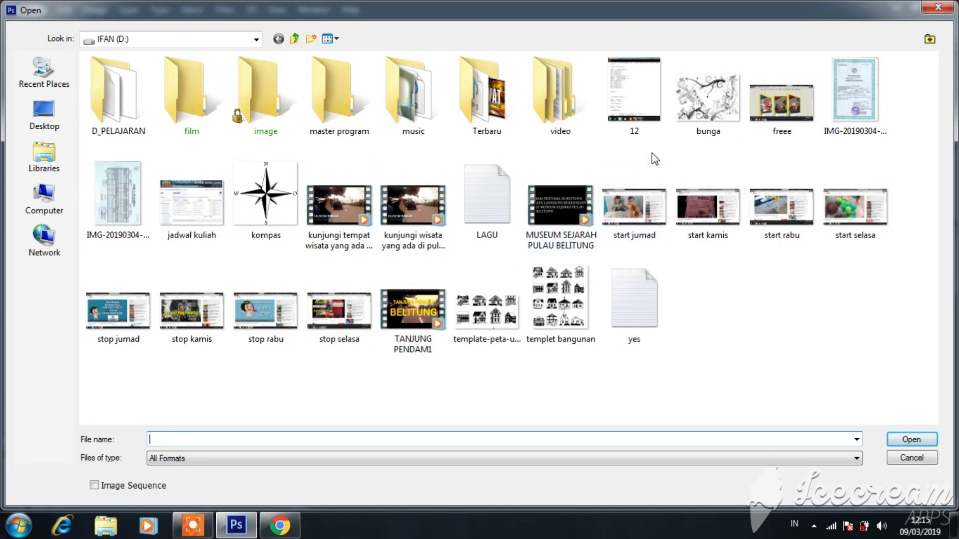
double_click(493, 291)
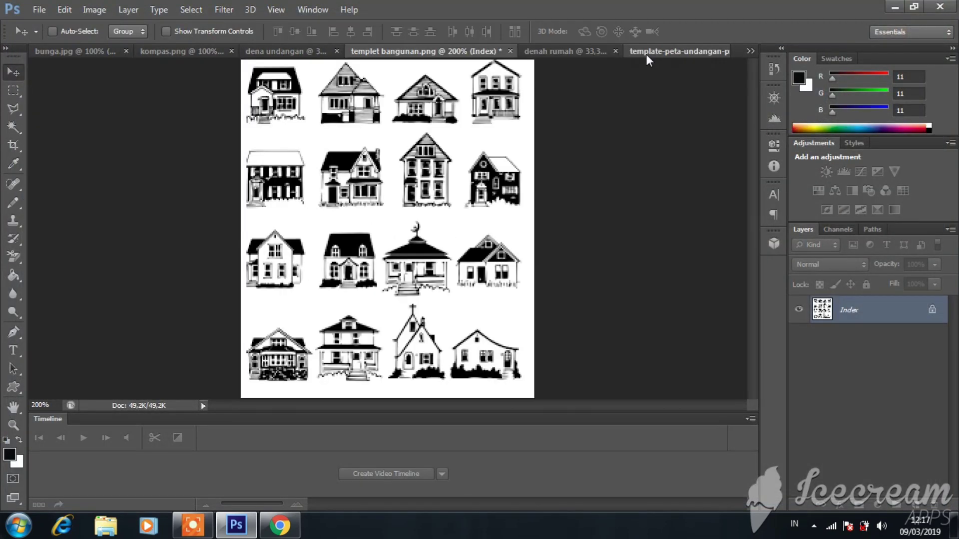
Step: Copy the wide two-storey building from the template-peta-undangan image into the map's empty right half and enlarge it
left_click(646, 54)
left_click_drag(277, 244, 535, 283)
key("ctrl+t")
left_click_drag(471, 239, 410, 239)
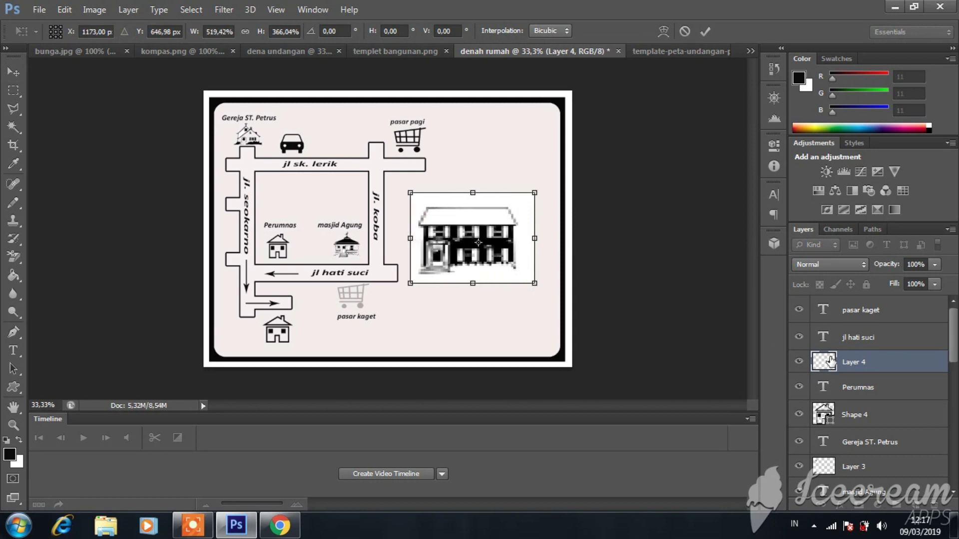
key("Return")
Step: Select the white background around the two-storey building with the Magic Wand and clear it
key("w")
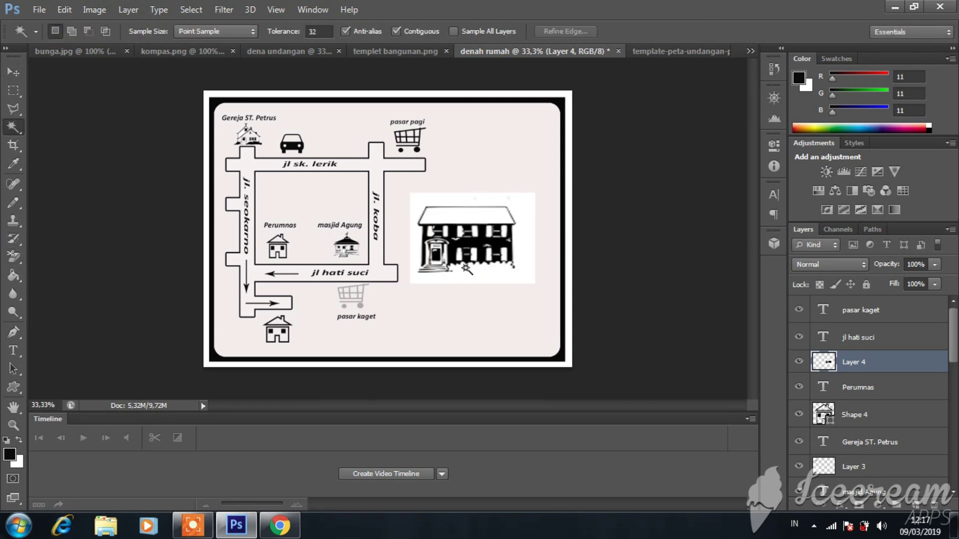
left_click(466, 268)
key("Delete")
key("ctrl+d")
Step: Shrink the two-storey building and place it below jl sk. lerik, beside jl. seokarno
key("ctrl+t")
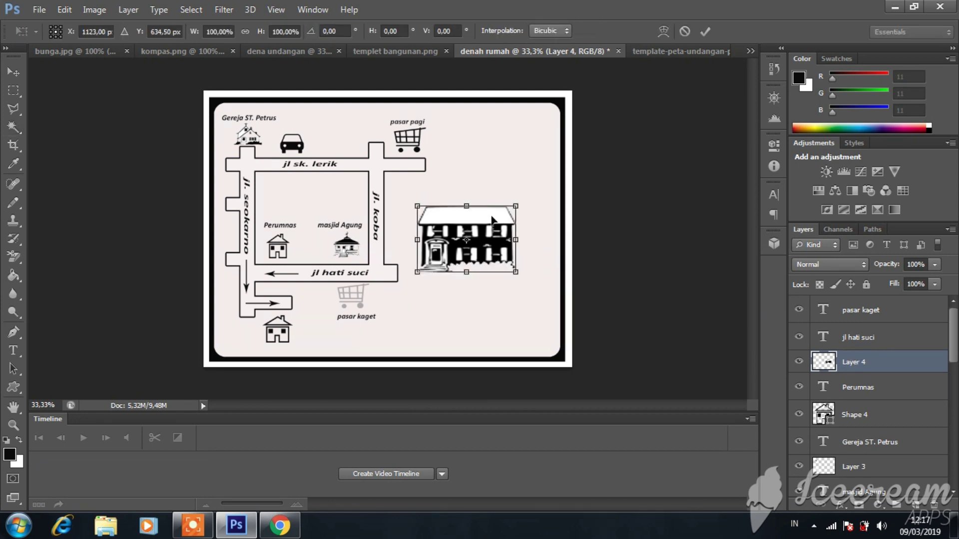
left_click_drag(515, 206, 293, 194)
key("Return")
Step: Add the text label "Mall" and place it just below the two-storey building
key("t")
left_click(482, 256)
type("Mal")
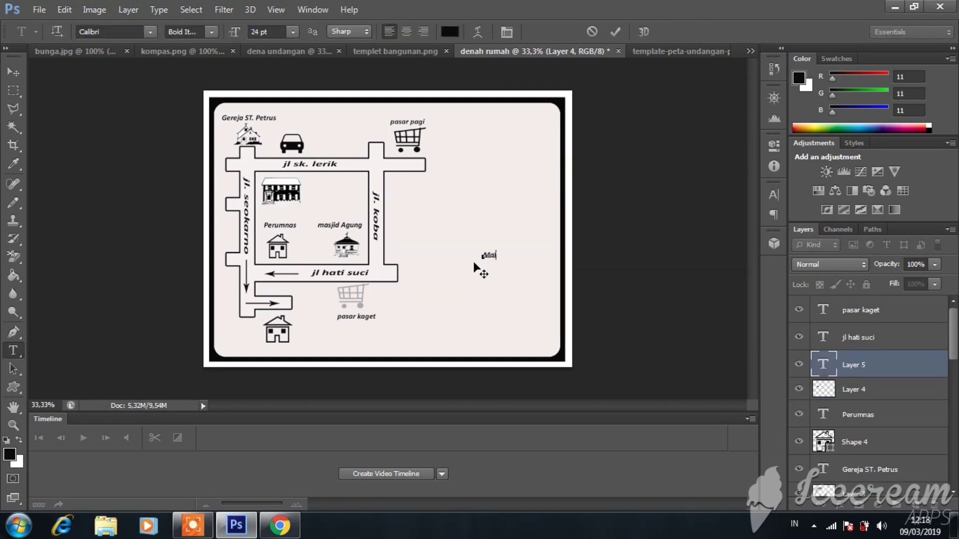
type("l")
key("ctrl+Return")
key("ctrl+t")
key("Return")
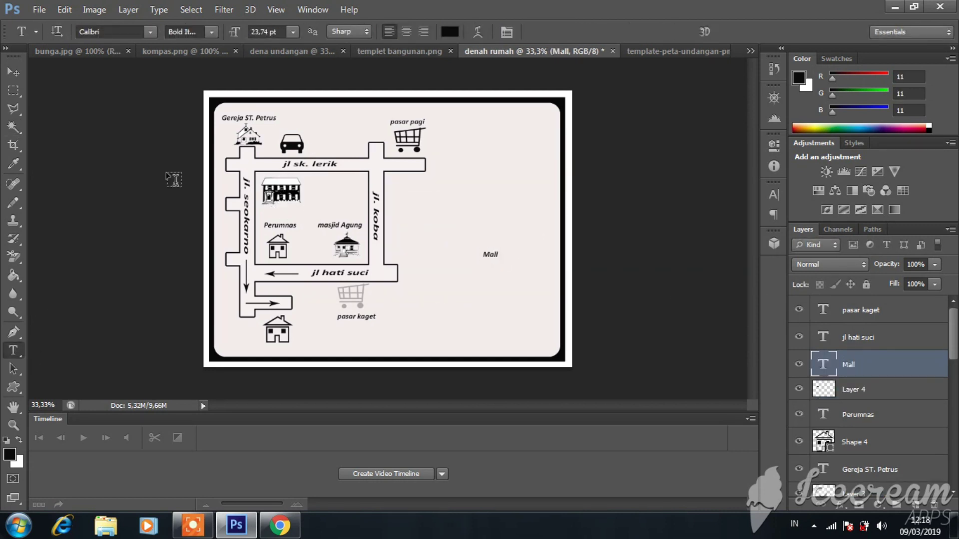
key("v")
left_click_drag(487, 255, 286, 207)
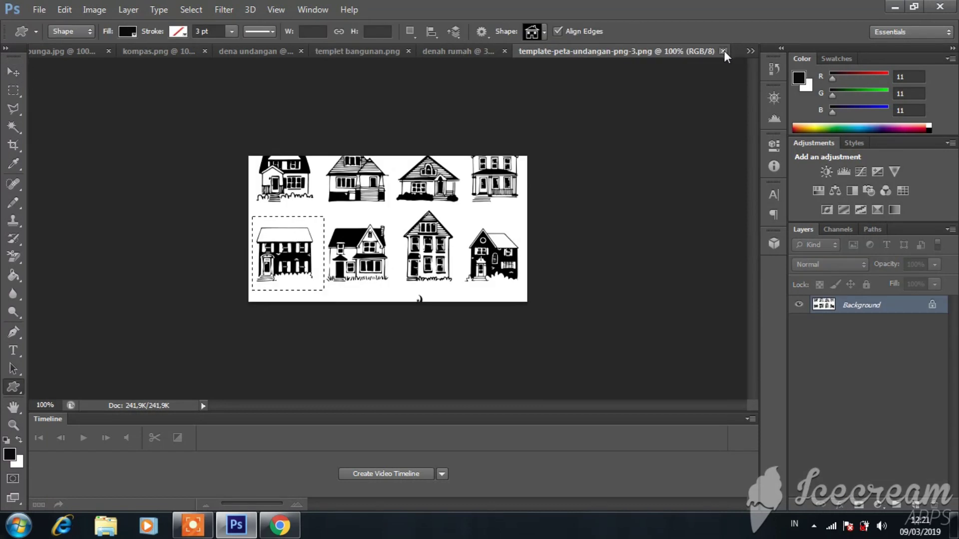
Step: Close the template-peta-undangan image and open the compass image th.jpg
left_click(723, 51)
left_click(39, 9)
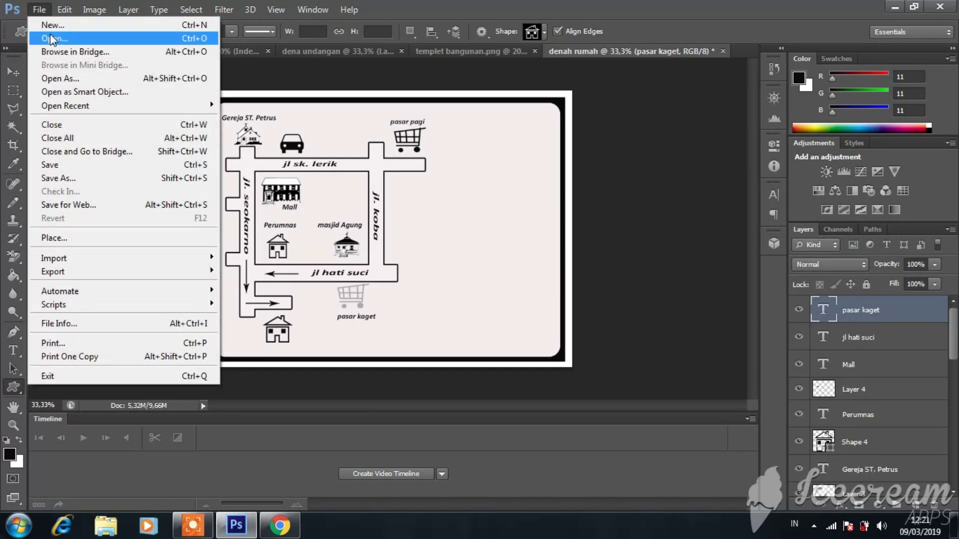
left_click(50, 36)
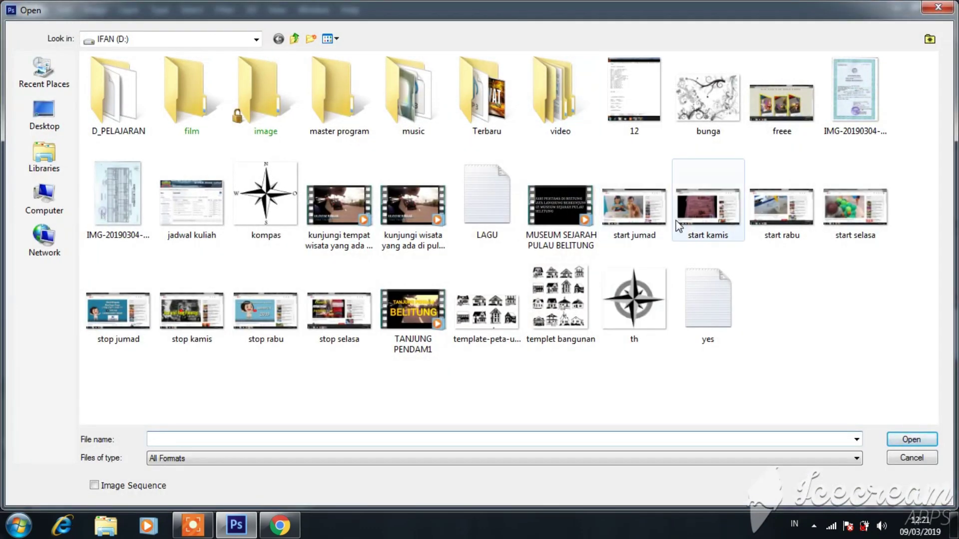
double_click(632, 277)
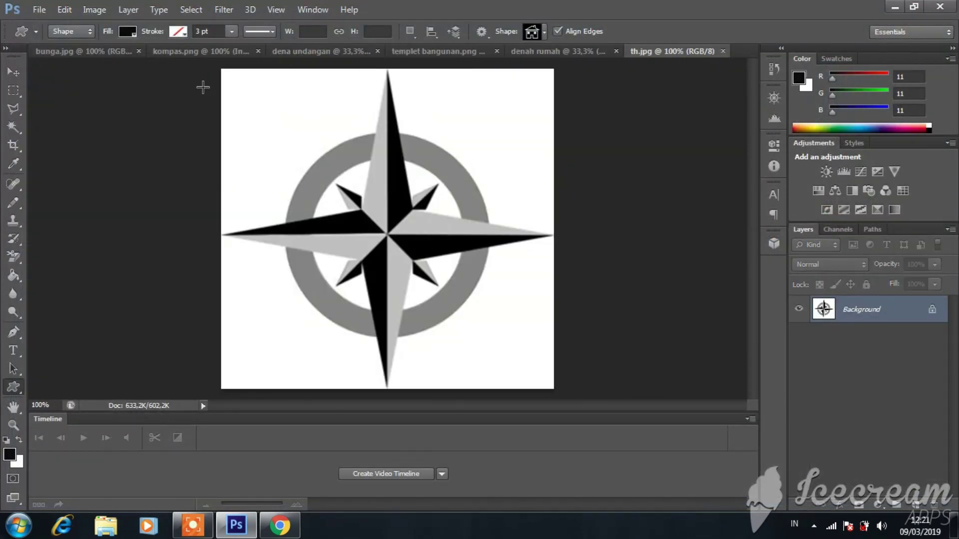
Step: Unlock the compass background with the Background Eraser, and clear the two upper white areas outside the ring with the Magic Wand
left_click(14, 257)
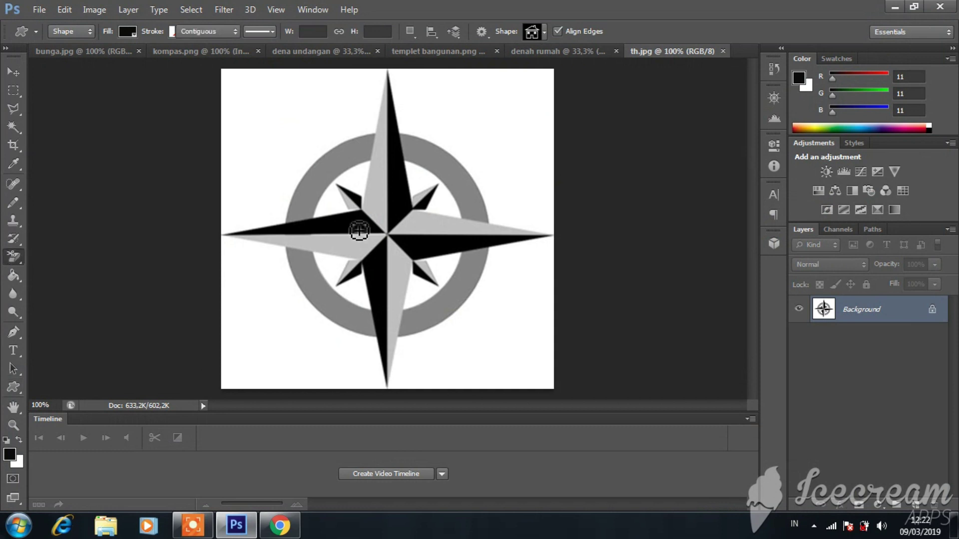
left_click(491, 130)
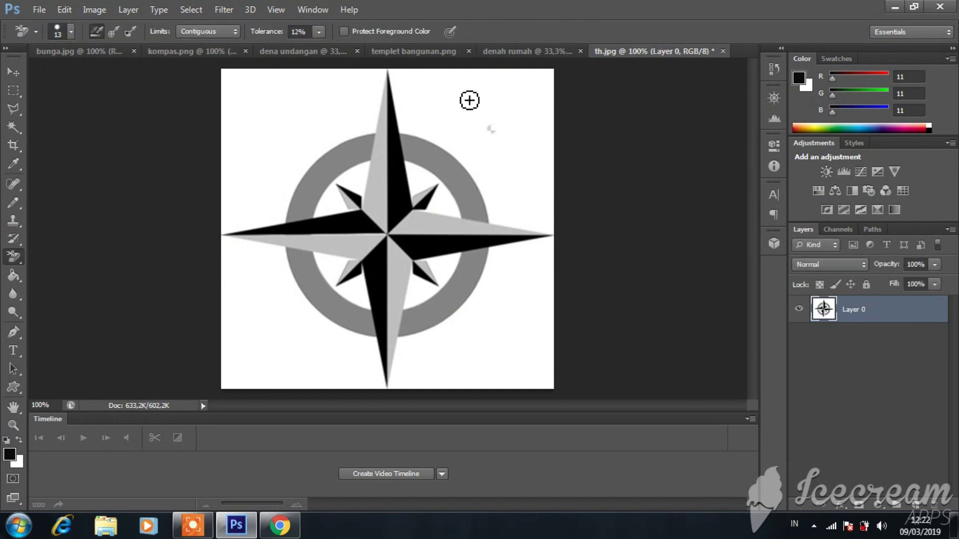
left_click(14, 127)
left_click(490, 122)
key("Delete")
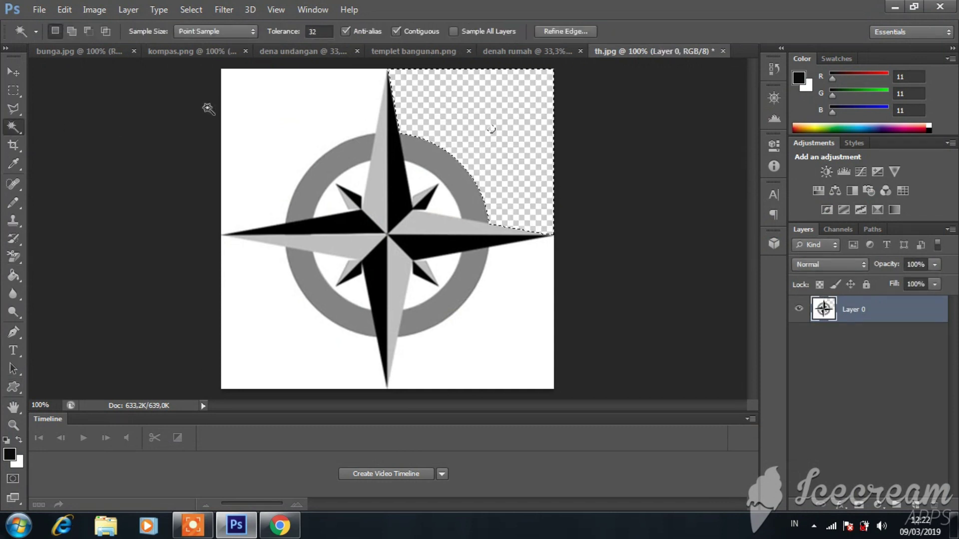
left_click(270, 119)
key("Delete")
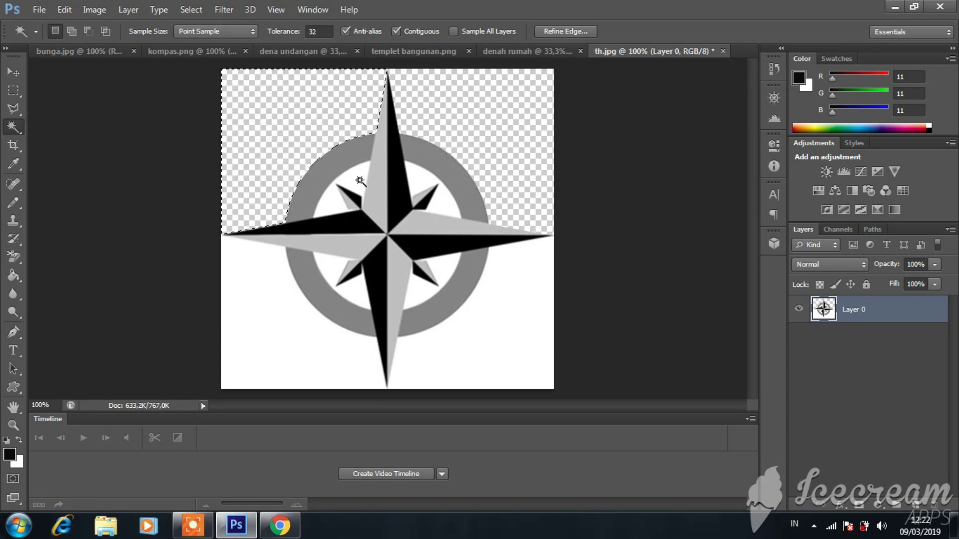
Step: Clear the white areas inside the compass ring with the Magic Wand
left_click(338, 185)
left_click(424, 188)
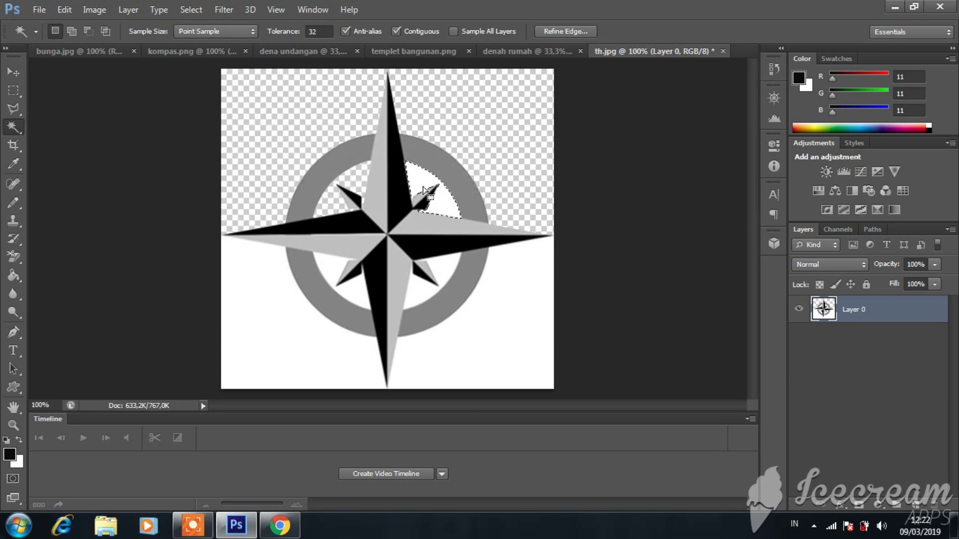
key("Delete")
left_click(452, 263)
key("Delete")
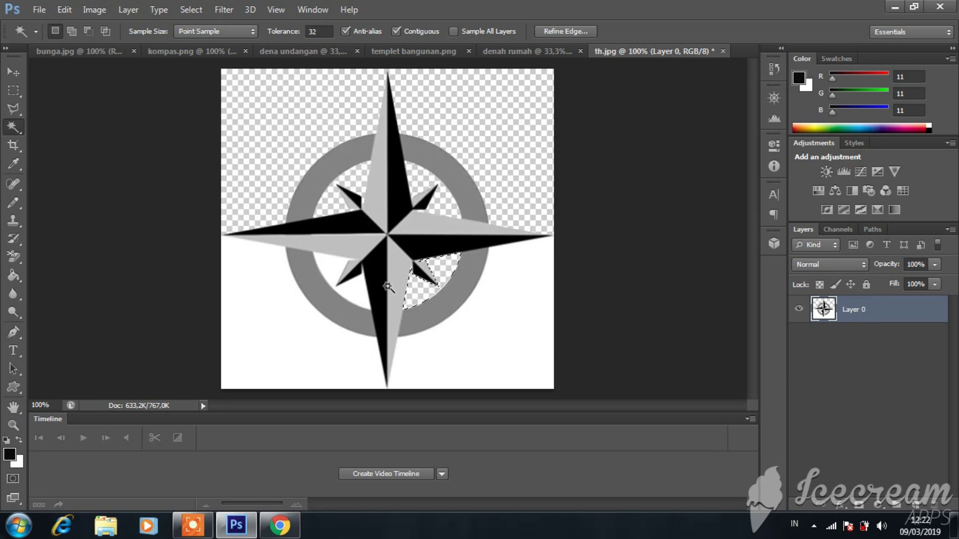
left_click(363, 290)
key("Delete")
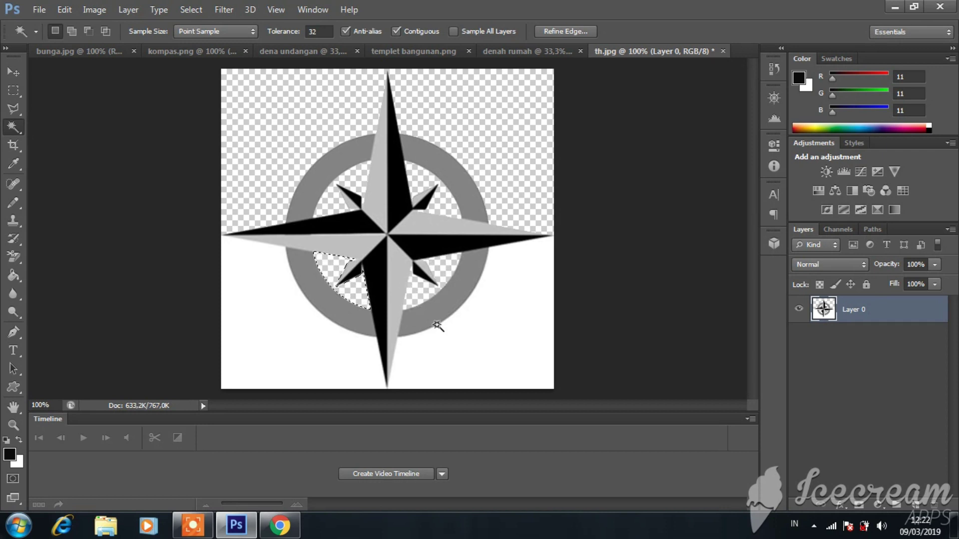
Step: Clear the two lower white areas outside the compass ring and deselect
left_click(460, 335)
key("Delete")
left_click(287, 319)
key("Delete")
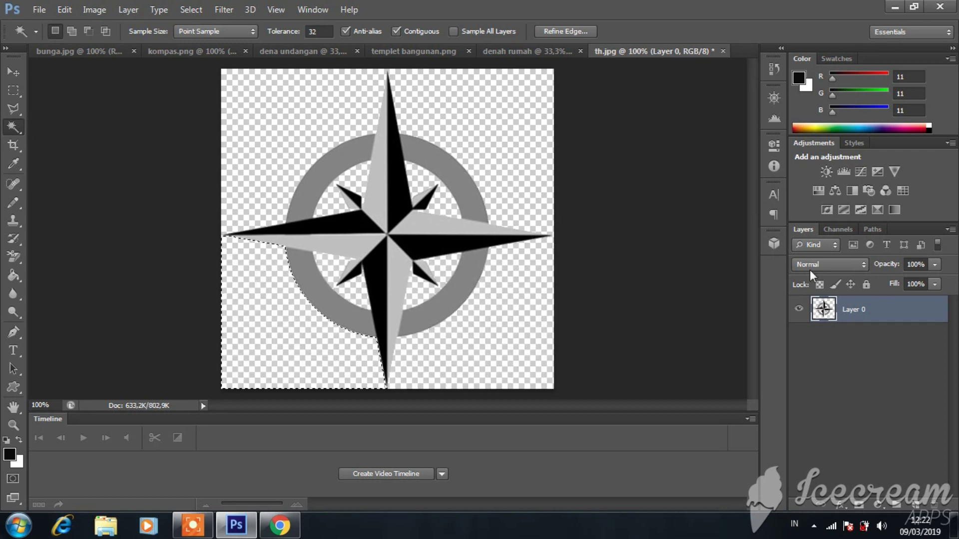
left_click(644, 225)
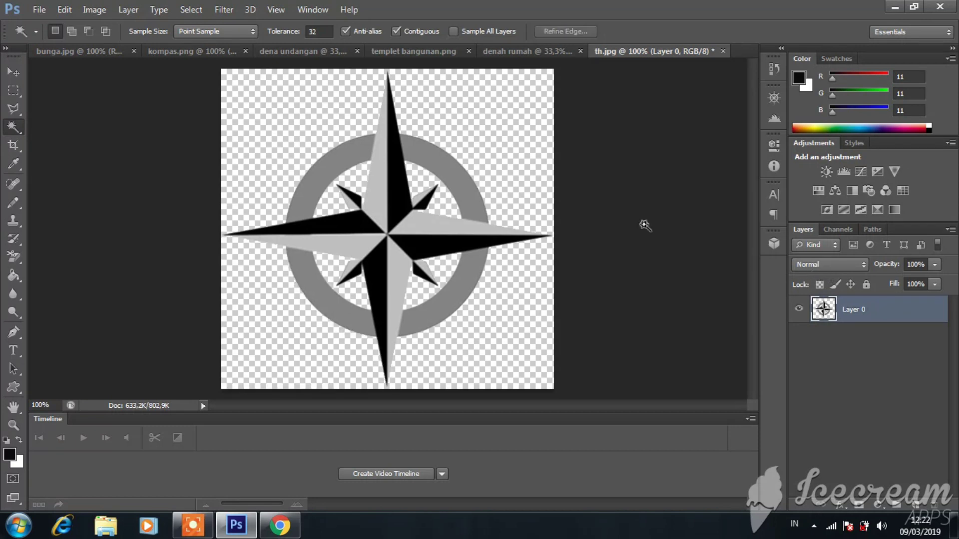
Step: Copy the cut-out compass into the empty right half of the denah rumah map
left_click(15, 73)
left_click_drag(378, 224, 494, 198)
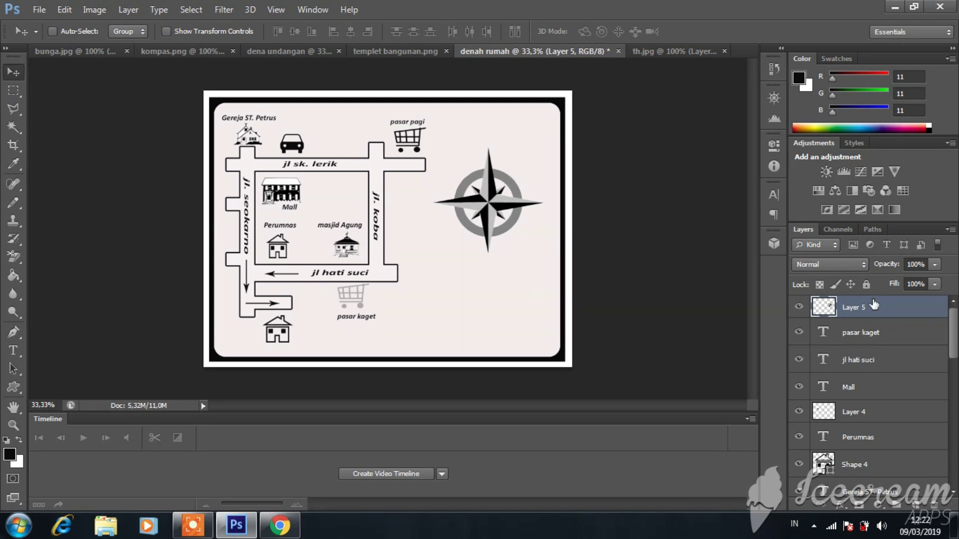
Step: Add the text label "utara" above the compass
key("t")
left_click(470, 129)
key("ctrl+Return")
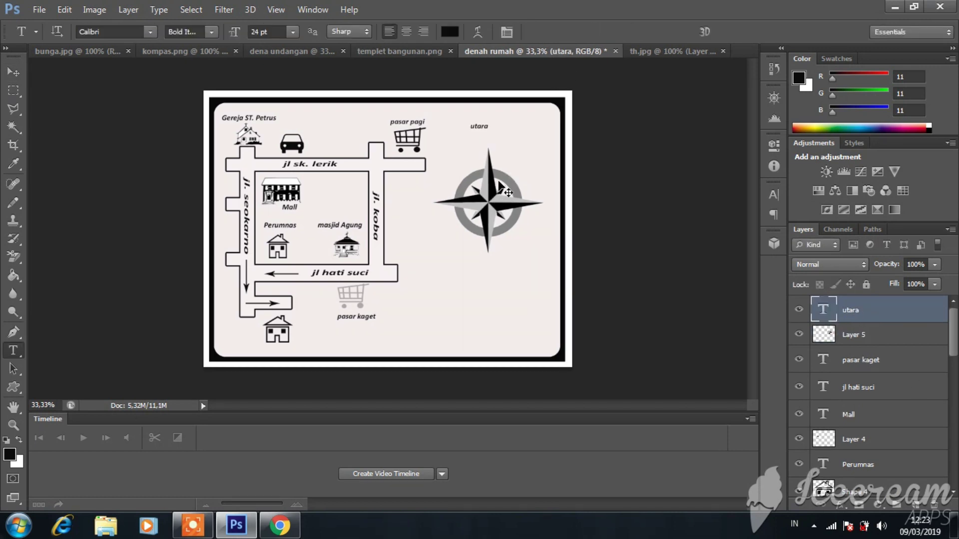
Step: Enlarge the "utara" label to about 370% width and 345% height, and set its font style to Regular
key("ctrl+t")
left_click_drag(489, 131, 510, 141)
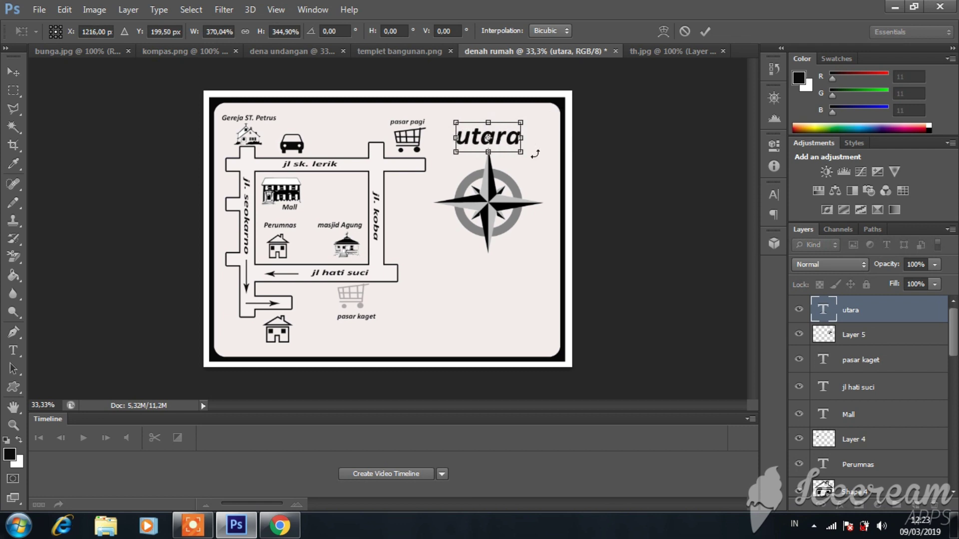
double_click(510, 143)
double_click(489, 136)
left_click(212, 32)
left_click(188, 46)
key("ctrl+Return")
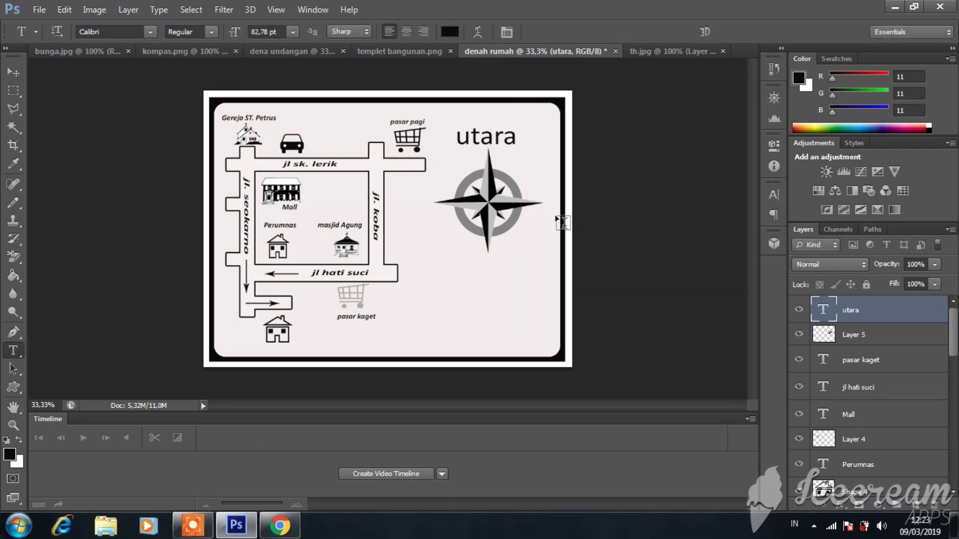
Step: Scale the compass down slightly and place it lower beneath the "utara" label
left_click(848, 335)
key("ctrl+t")
left_click_drag(489, 209, 469, 218)
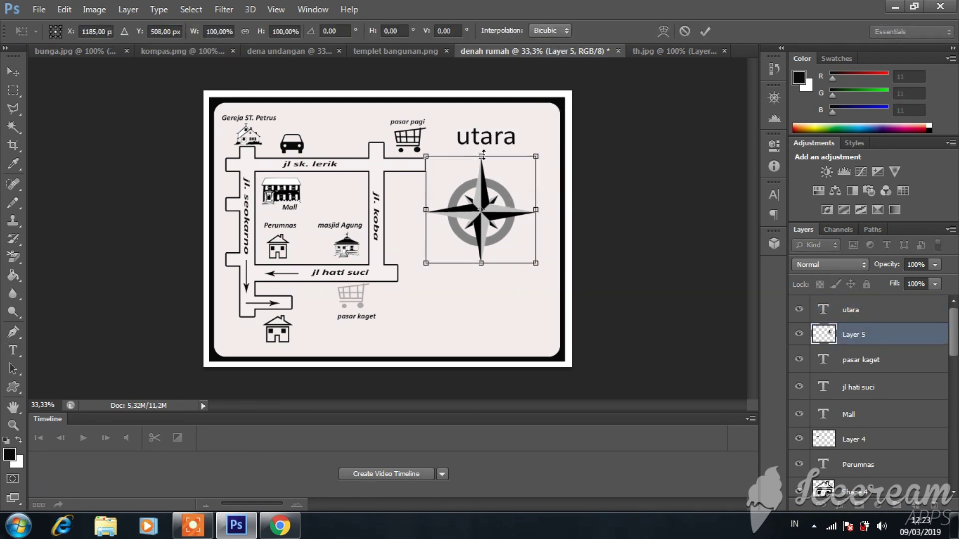
left_click_drag(413, 157, 436, 190)
key("Return")
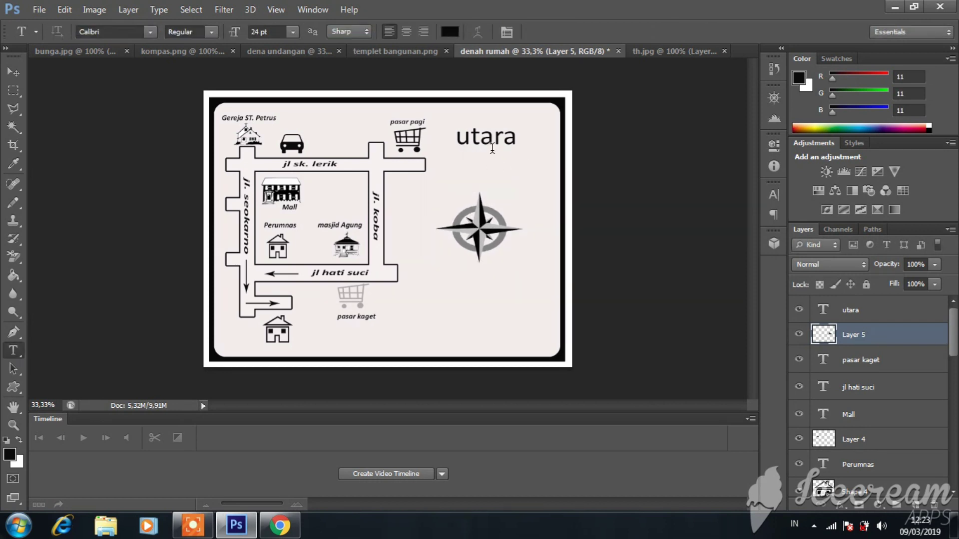
Step: Move the "utara" label down so it sits centred just above the compass's north point
left_click(489, 144, "ctrl")
key("v")
left_click_drag(489, 142, 501, 177)
key("ctrl+t")
key("Return")
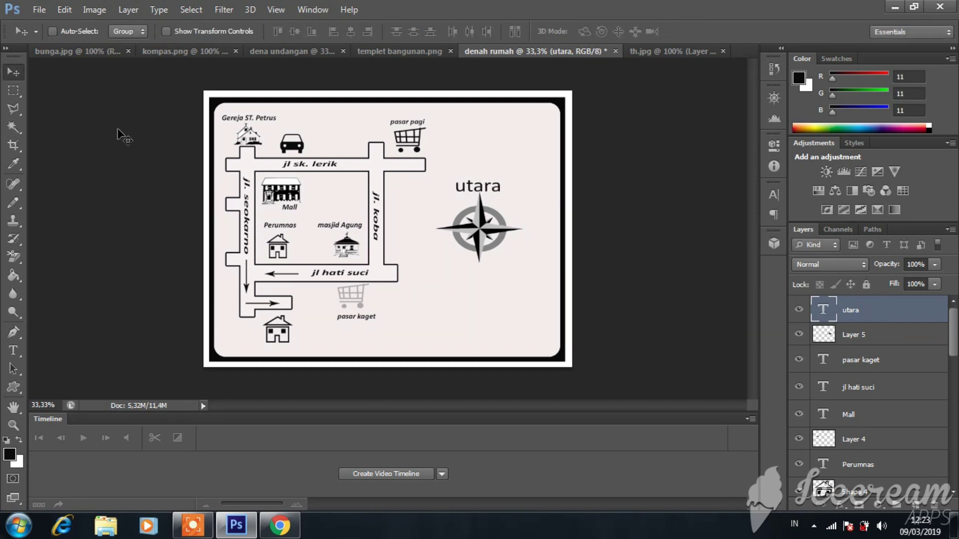
Step: Add the text label "selatan" and enlarge it to about 217% width and 240% height just below the compass
key("t")
left_click(466, 292)
type("selatan")
key("ctrl+Return")
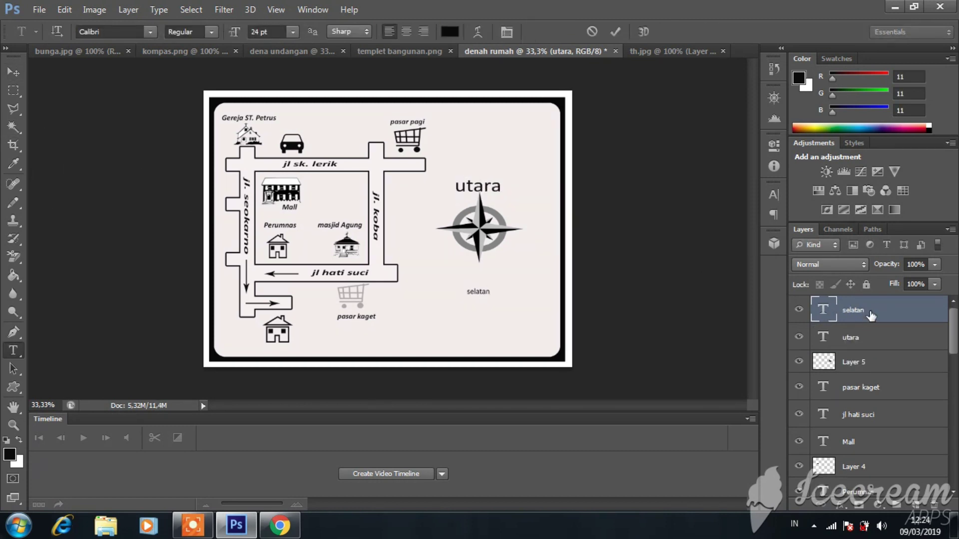
key("ctrl+t")
left_click_drag(490, 296, 497, 273)
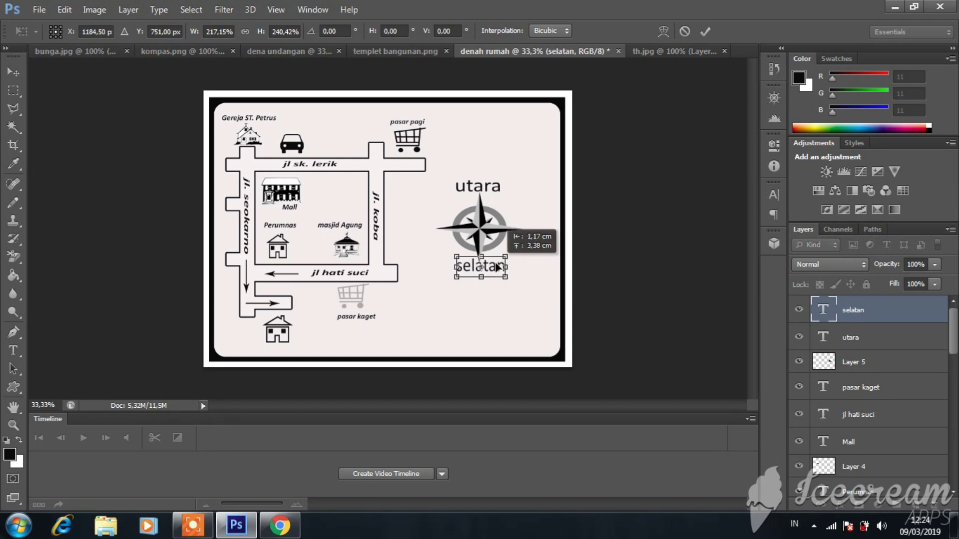
key("Return")
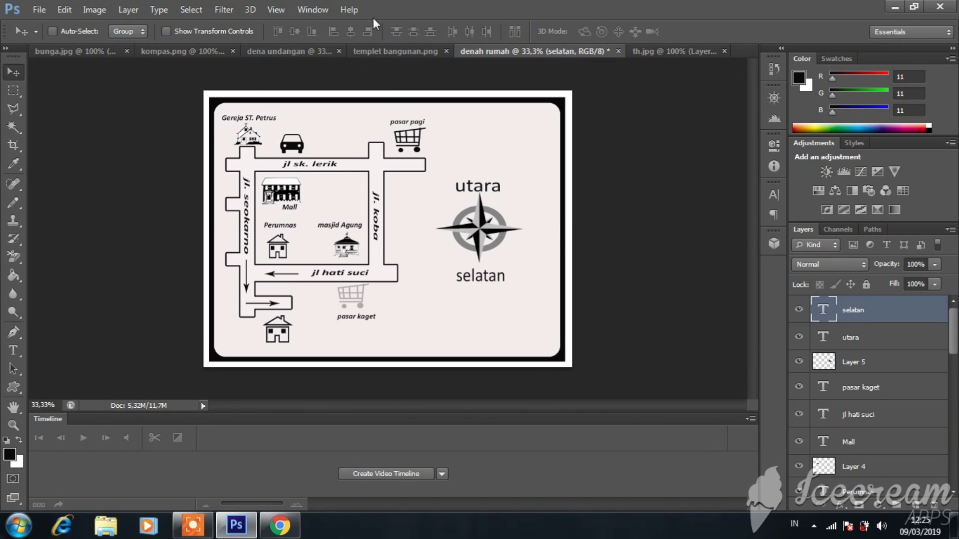
Step: Add the text label "Lokasi" in the empty area below the pasar kaget cart
left_click(13, 351)
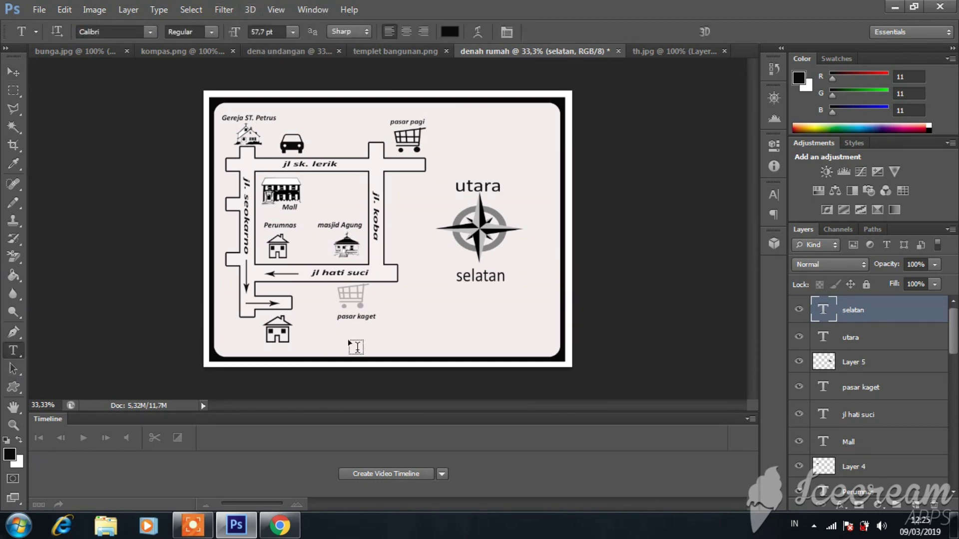
left_click(387, 333)
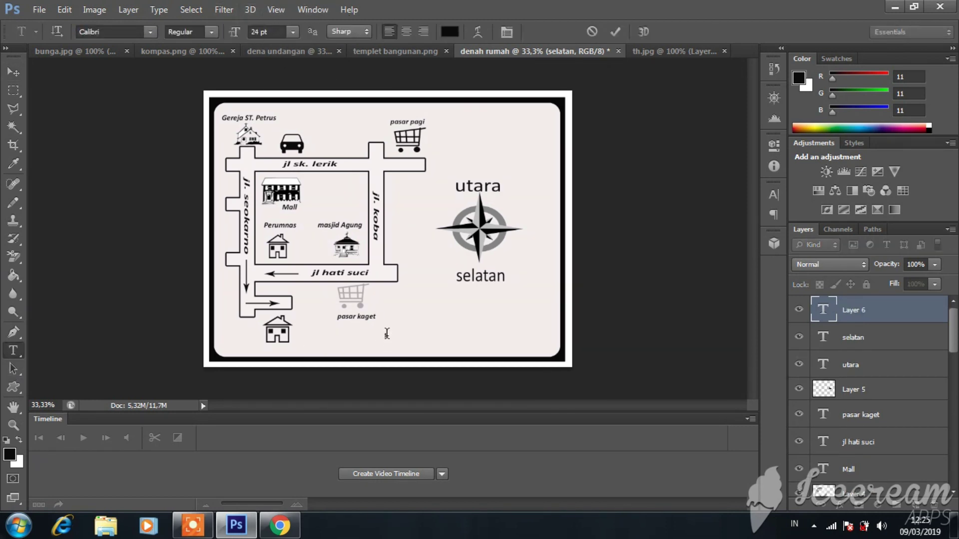
type("Lokasi")
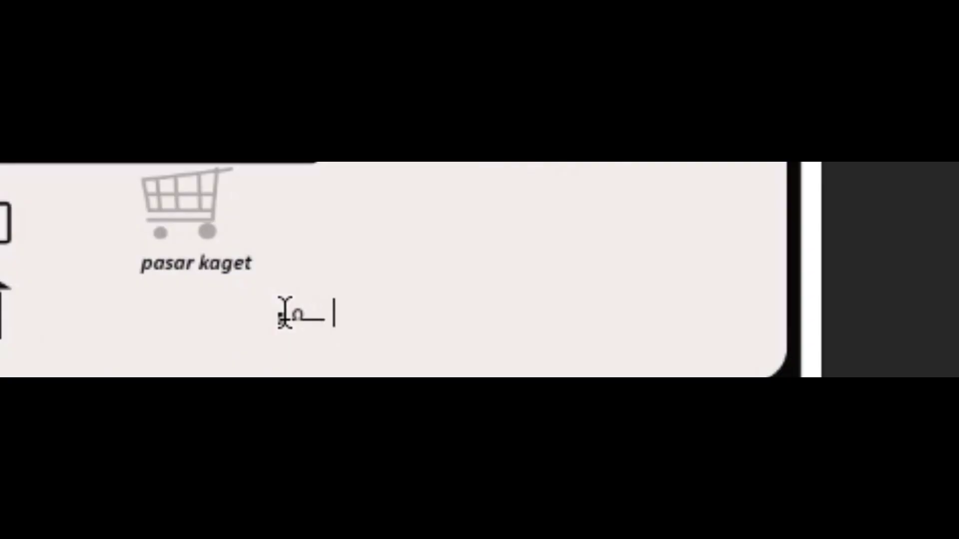
key("ctrl+Return")
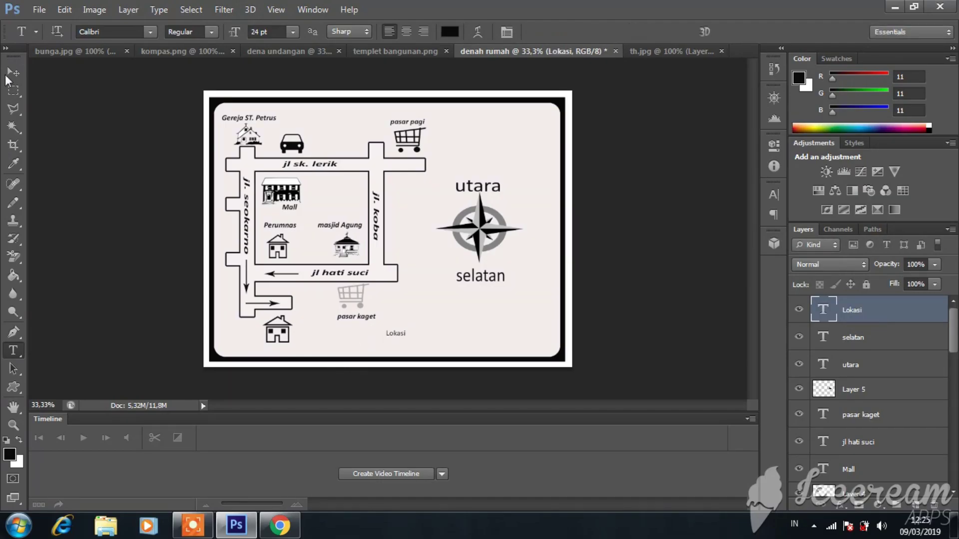
Step: Place the "Lokasi" label beside the lowest house, scaled to about 148% width and 107% height, and nudge it slightly down and right
left_click(13, 72)
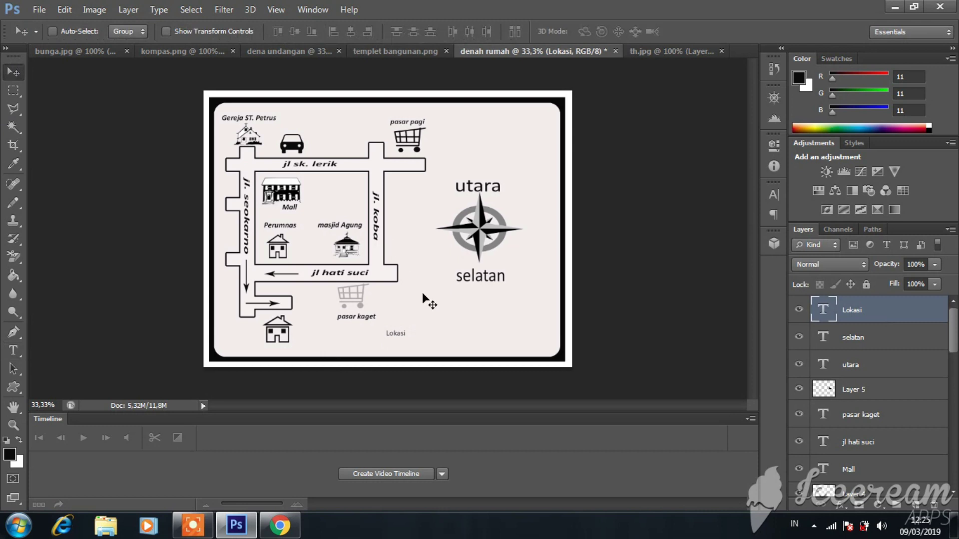
left_click_drag(404, 334, 327, 349)
key("ctrl+t")
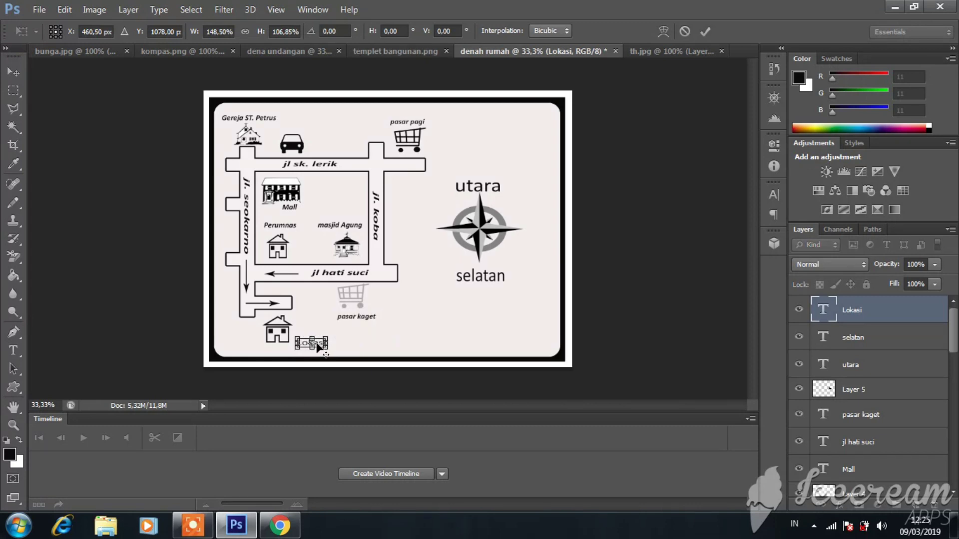
left_click_drag(317, 346, 328, 346)
key("Return")
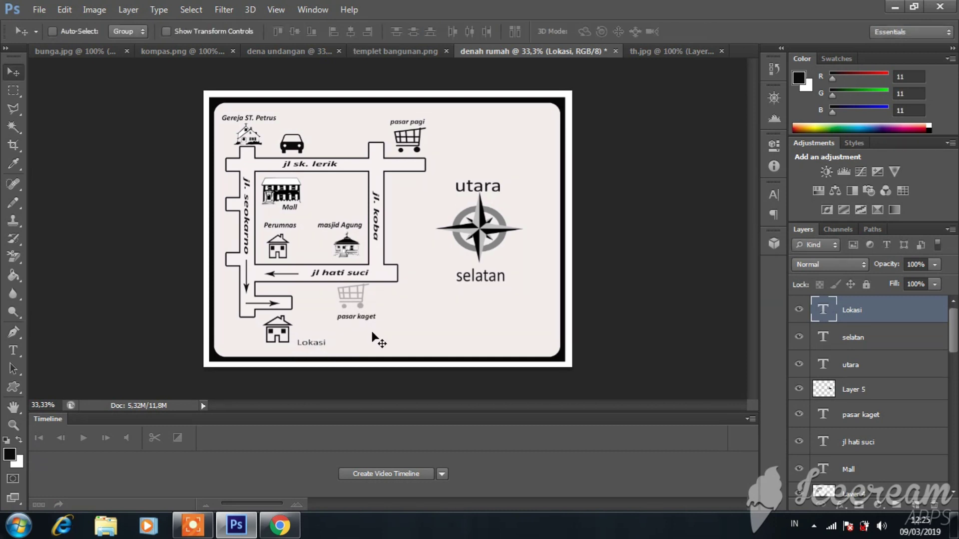
key("Down")
key("Down")
key("Down")
key("Down")
key("Down")
key("Down")
key("Down")
key("Down")
key("Down")
key("Down")
key("Down")
key("Right")
key("Right")
key("Right")
key("Right")
key("Right")
key("Right")
key("Right")
key("Right")
key("Right")
key("Right")
key("Down")
key("Down")
key("Down")
Step: Draw a Point Left hand custom shape above the "Lokasi" label, pointing at the lowest house
left_click(13, 387)
left_click(544, 32)
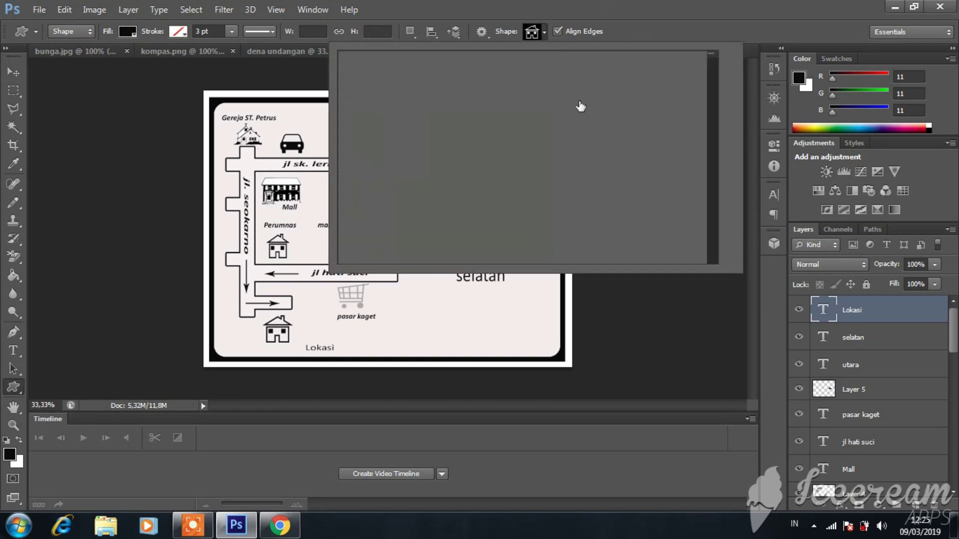
scroll(624, 114, "down", 10)
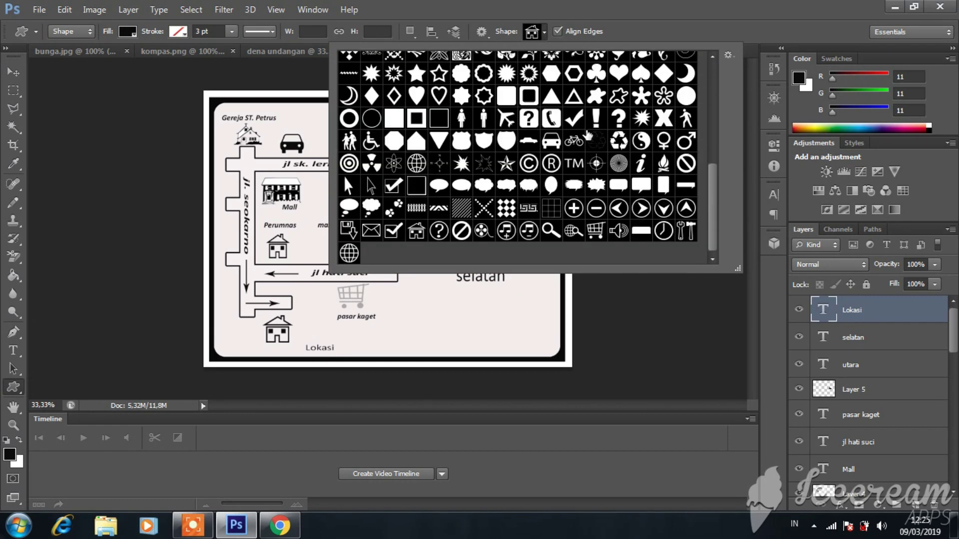
scroll(589, 120, "up", 5)
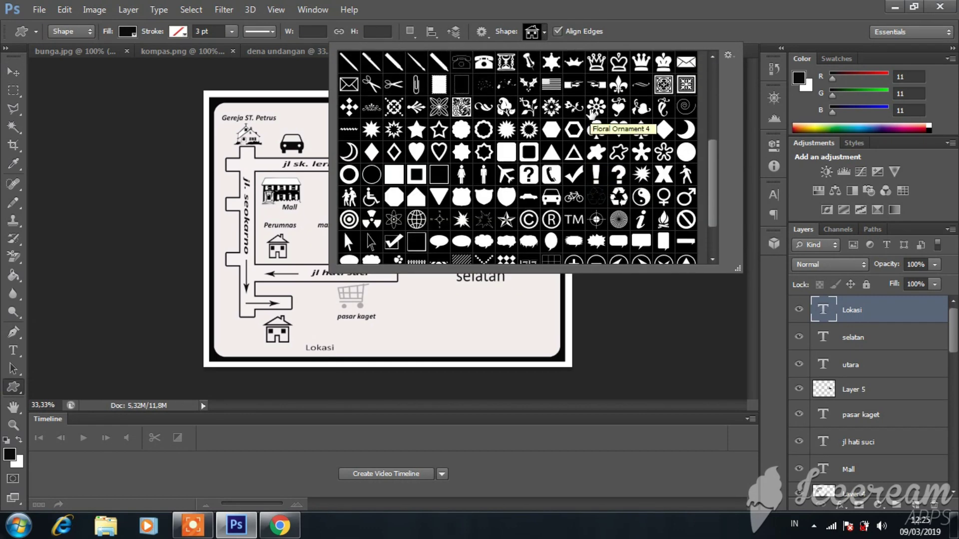
scroll(593, 111, "up", 3)
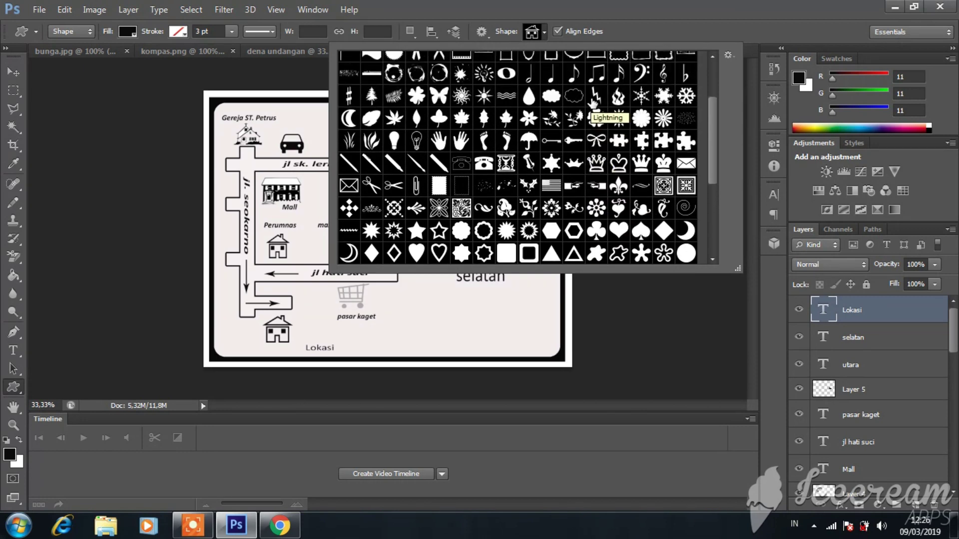
scroll(592, 103, "up", 4)
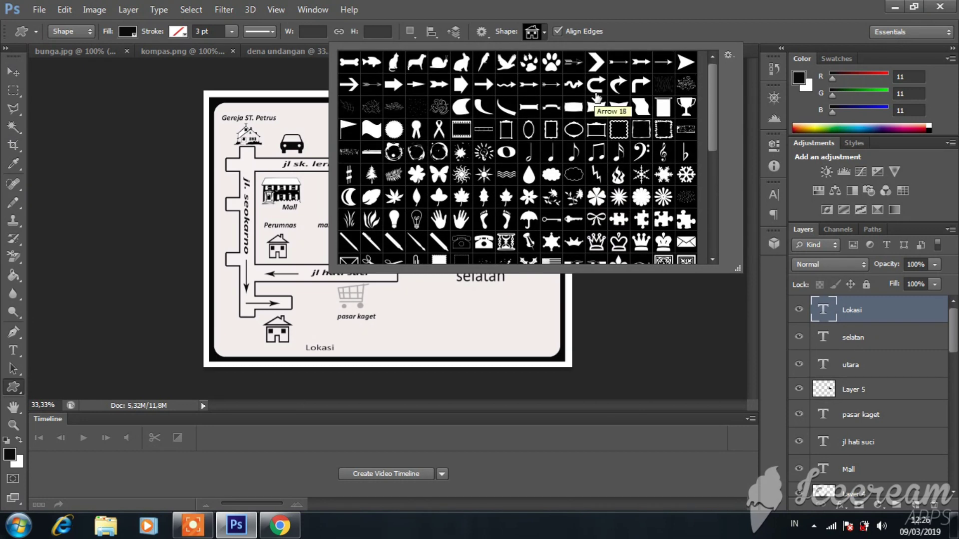
scroll(597, 97, "down", 3)
scroll(598, 95, "down", 8)
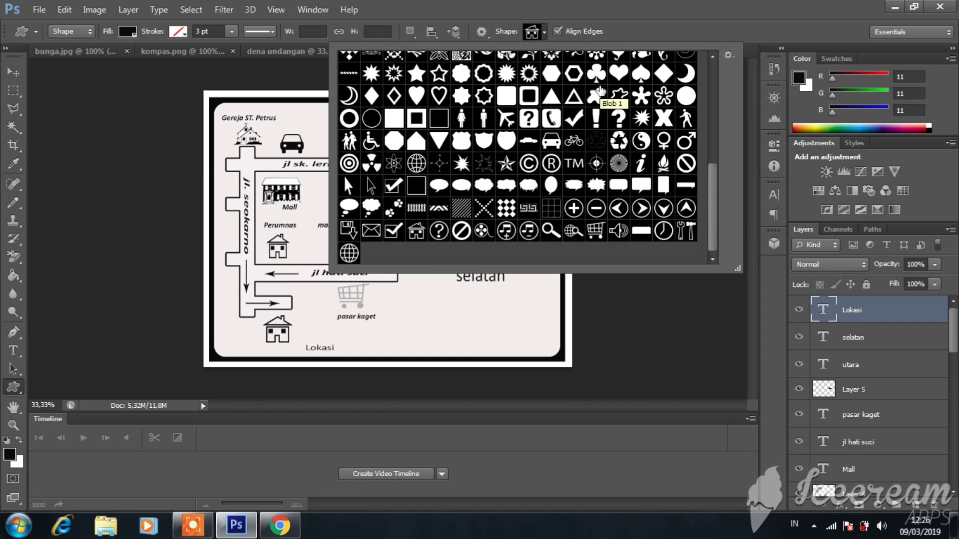
scroll(600, 90, "up", 2)
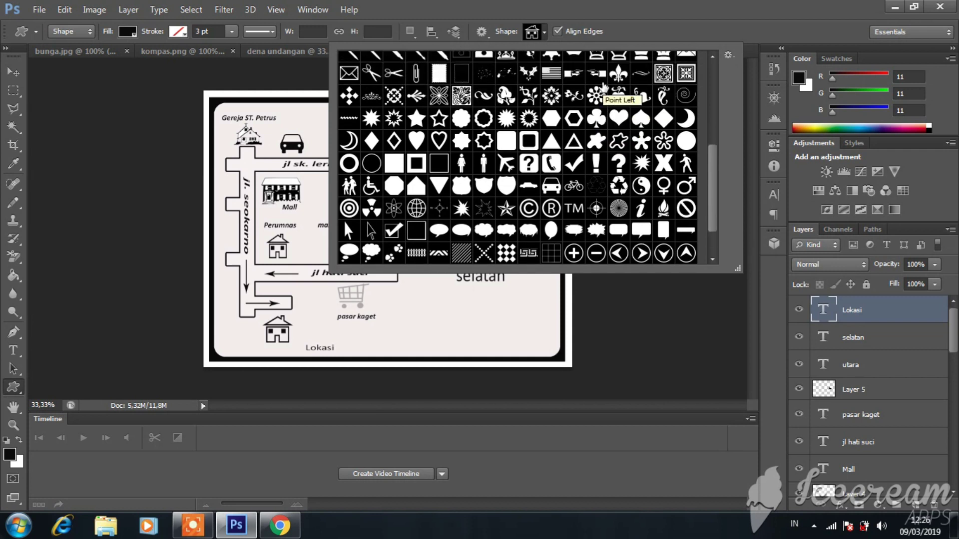
scroll(606, 88, "up", 1)
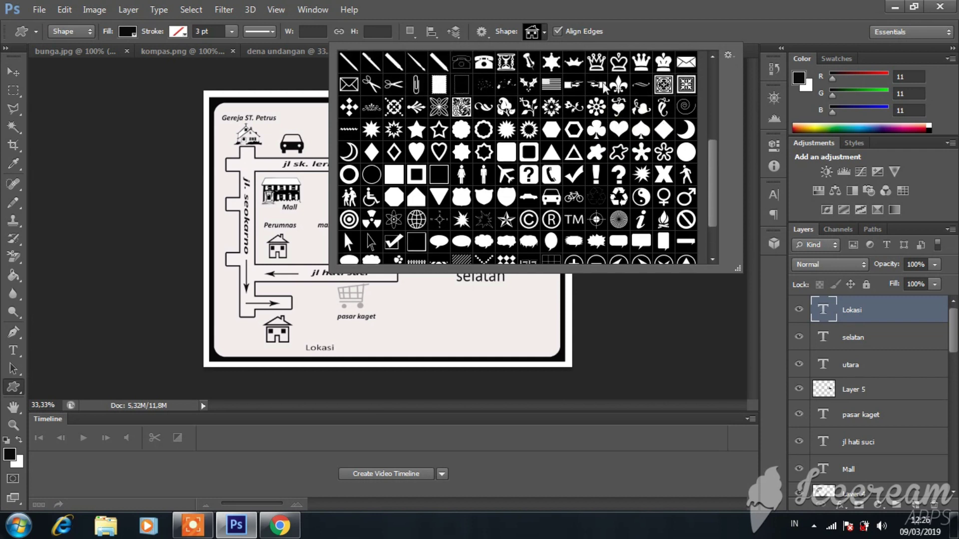
scroll(606, 88, "up", 2)
double_click(605, 134)
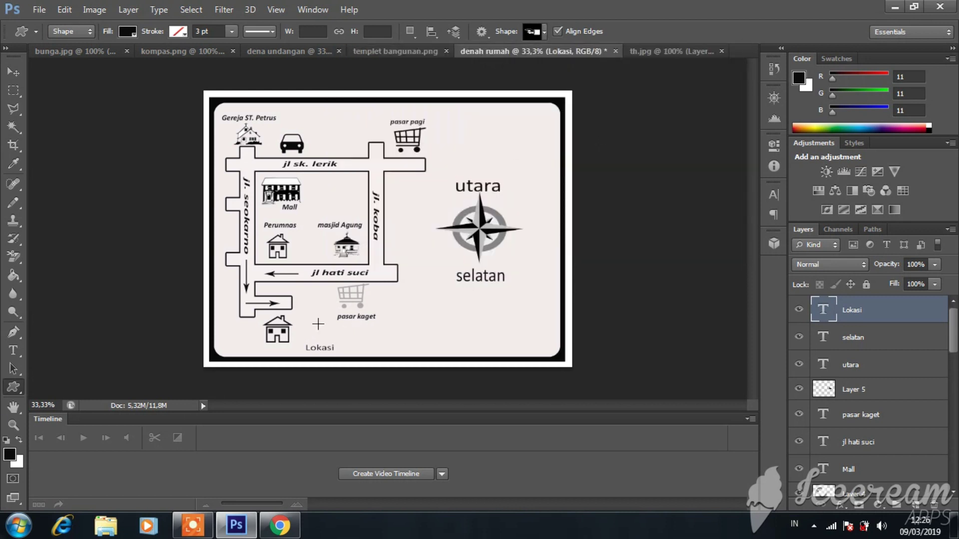
left_click_drag(305, 327, 355, 343)
Step: Shift the "Lokasi" label right so it sits under the cuff of the pointing hand
left_click(848, 330)
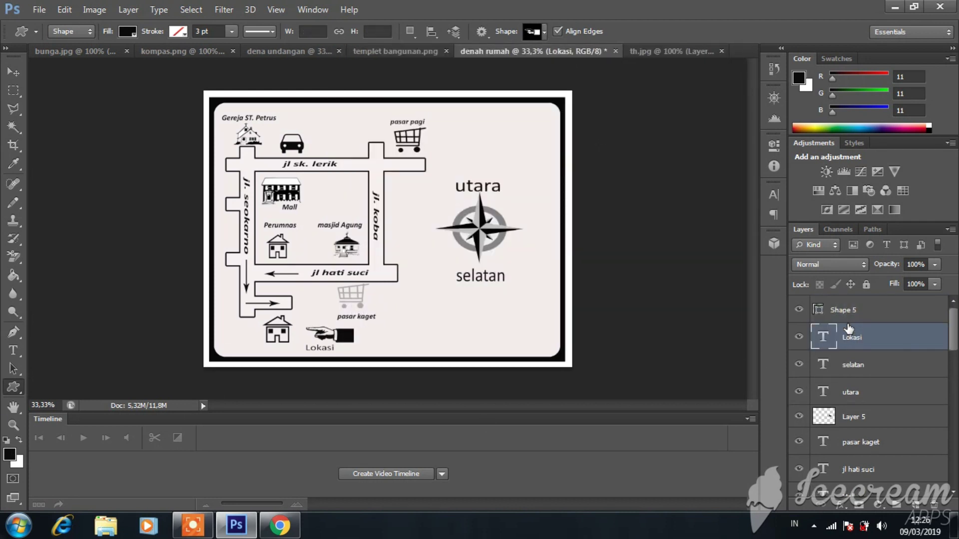
key("ctrl+t")
key("shift+Right")
key("shift+Right")
key("shift+Right")
key("shift+Right")
key("shift+Right")
key("shift+Right")
key("shift+Right")
key("shift+Right")
key("shift+Right")
key("shift+Right")
key("shift+Right")
key("shift+Right")
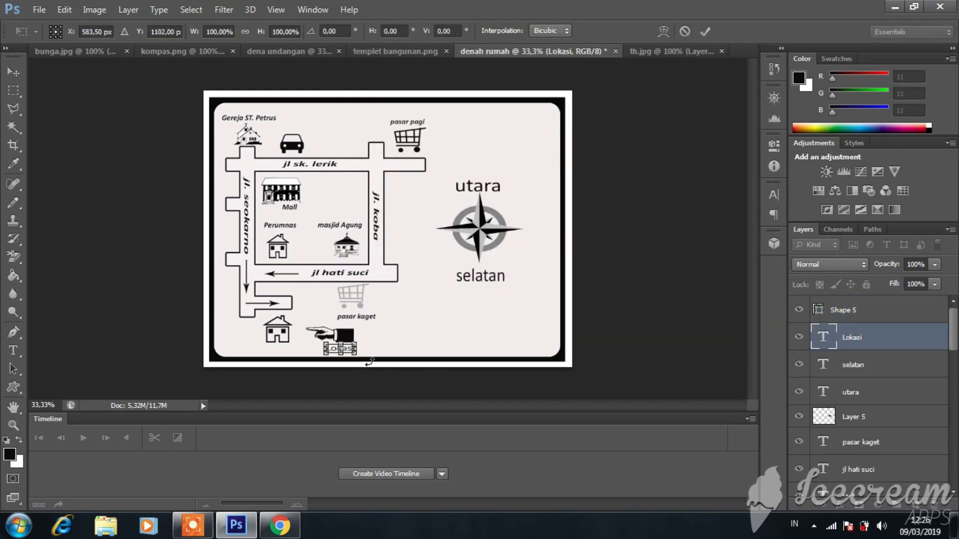
key("Return")
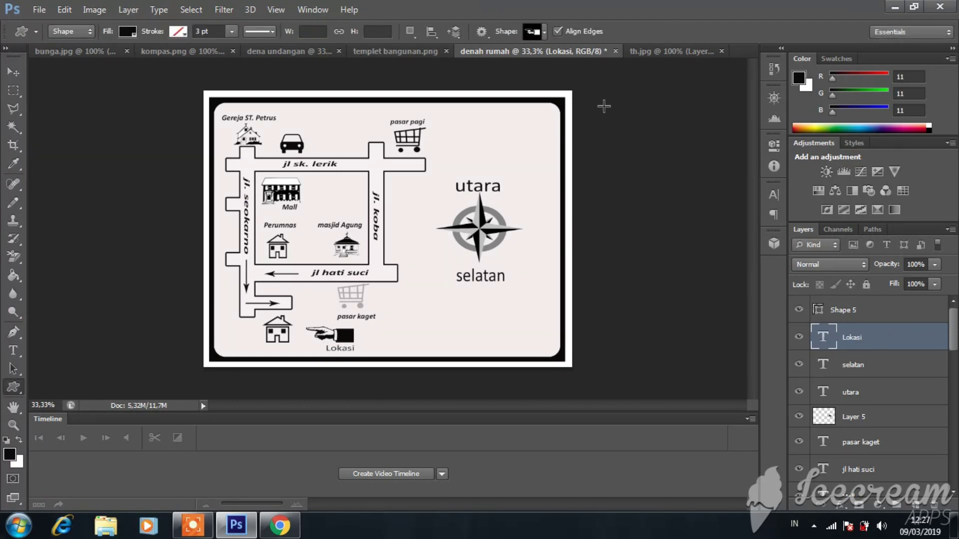
Step: Close th.jpg without saving and open the bunga1 image from drive D
left_click(722, 51)
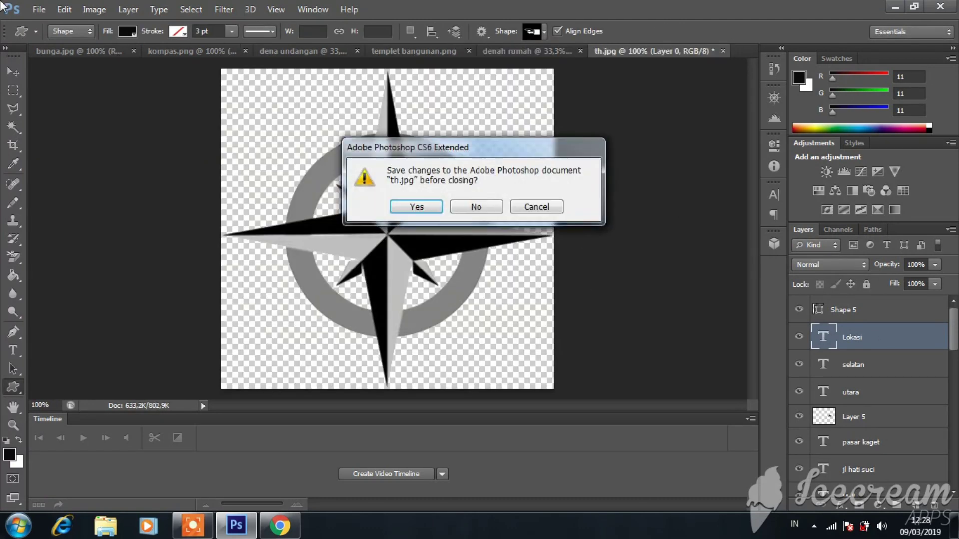
left_click(468, 210)
left_click(39, 10)
left_click(59, 37)
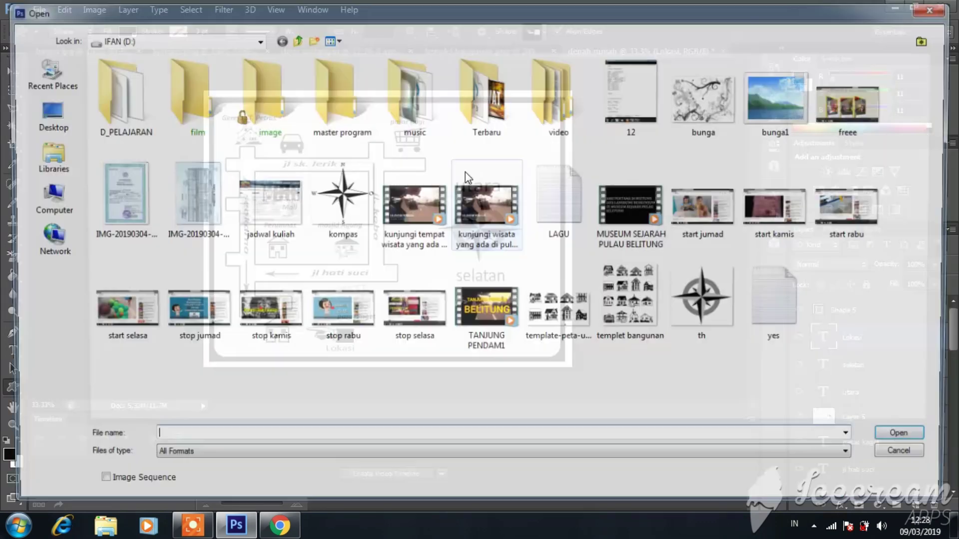
double_click(446, 163)
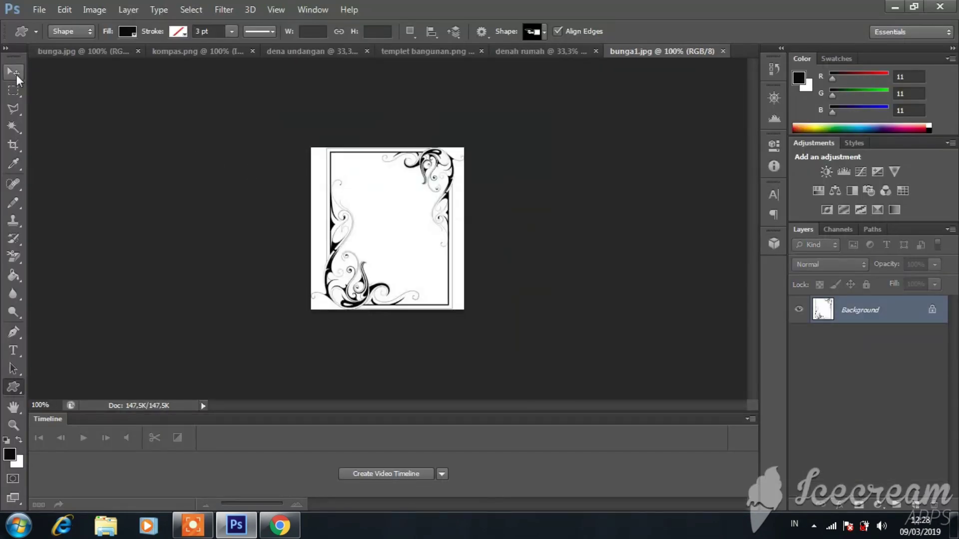
Step: Clear the white areas outside the floral frame in bunga1.jpg with the Magic Wand and deselect
left_click(16, 74)
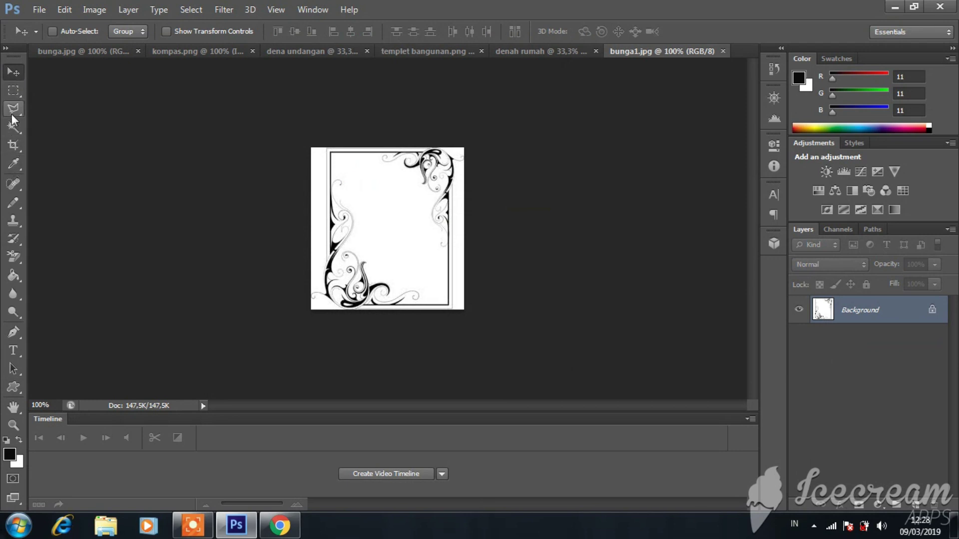
left_click(13, 127)
left_click(319, 183)
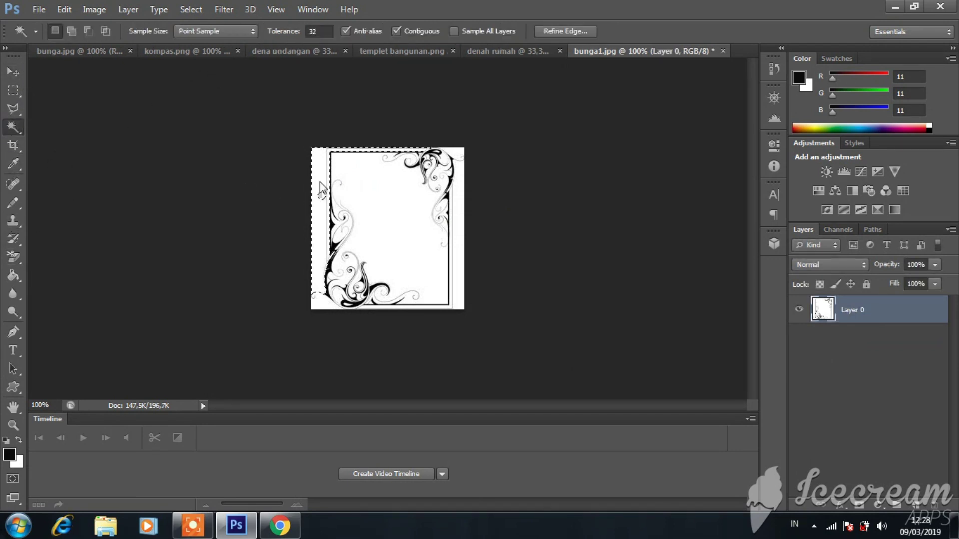
key("Delete")
left_click(462, 222)
key("Delete")
left_click(435, 313)
key("Delete")
left_click(375, 306)
key("Delete")
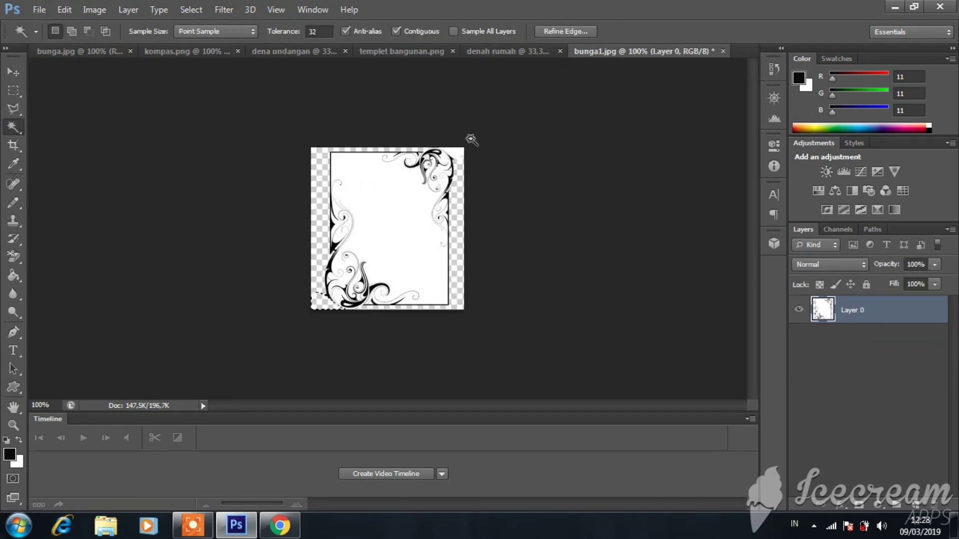
left_click(426, 323)
Step: Copy the cut-out floral frame into the denah rumah map, between the pasar kaget cart and the area below "selatan"
left_click(14, 72)
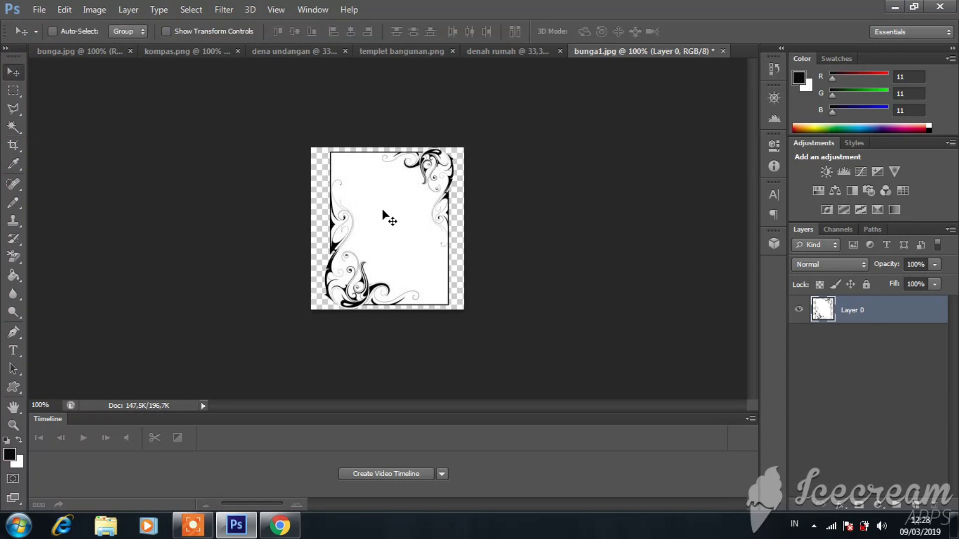
left_click_drag(390, 218, 472, 277)
left_click_drag(434, 310, 448, 316)
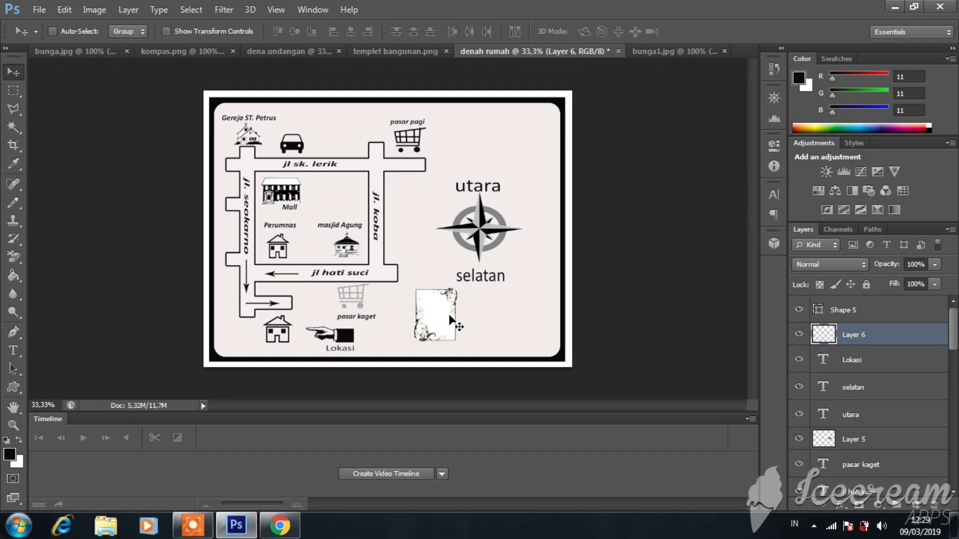
Step: Enlarge the floral frame to about 139% width and 132% height and nudge it up, clear of the map's black border
key("ctrl+t")
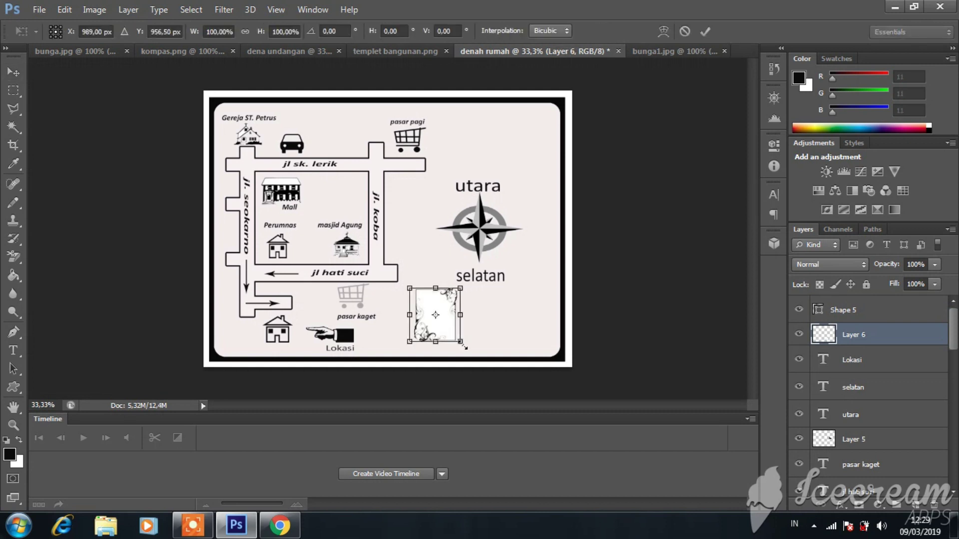
left_click_drag(461, 343, 480, 359)
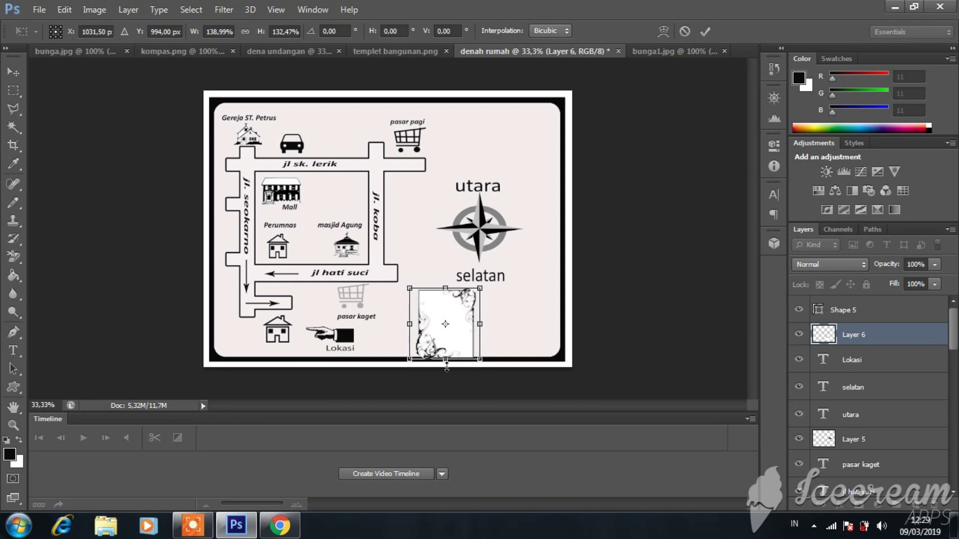
left_click_drag(446, 316, 446, 309)
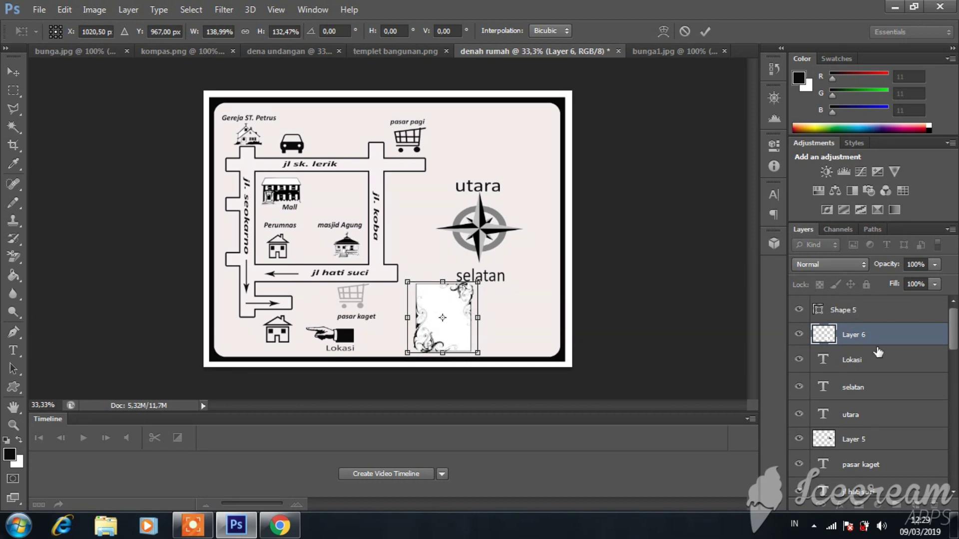
key("Return")
Step: Move the compass up over the "utara" label, centred at about X 1210 px, Y 408.5 px
left_click(851, 443)
key("ctrl+t")
key("shift+Up")
key("shift+Up")
key("shift+Up")
key("shift+Up")
key("shift+Up")
key("shift+Up")
key("shift+Up")
key("shift+Up")
key("shift+Up")
key("shift+Up")
key("shift+Up")
key("shift+Up")
key("shift+Up")
key("shift+Up")
key("shift+Up")
key("shift+Up")
key("shift+Up")
key("shift+Up")
key("shift+Up")
key("shift+Up")
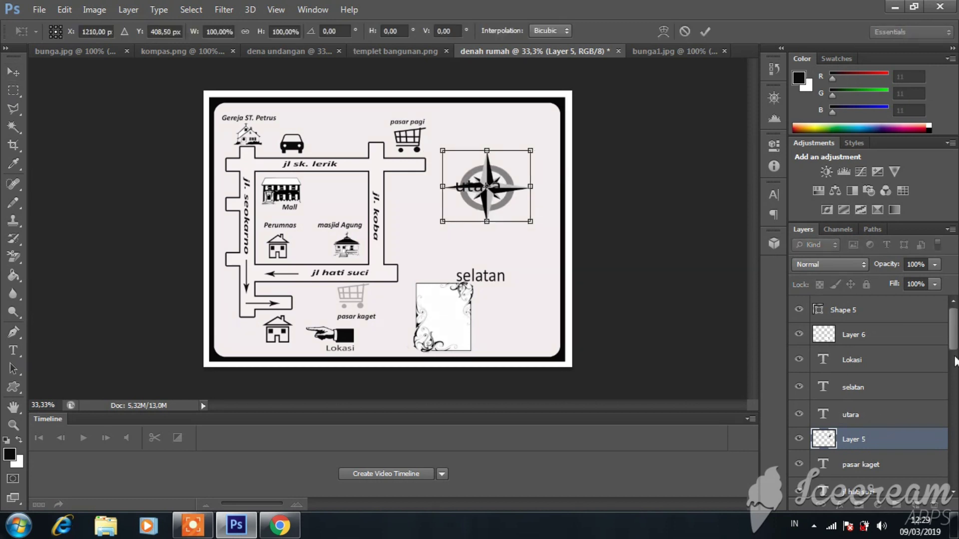
key("Return")
Step: Reposition the "utara" label just above the compass and the "selatan" label just below it
left_click(839, 417)
key("ctrl+t")
left_click_drag(487, 192, 492, 148)
key("Return")
left_click(852, 388)
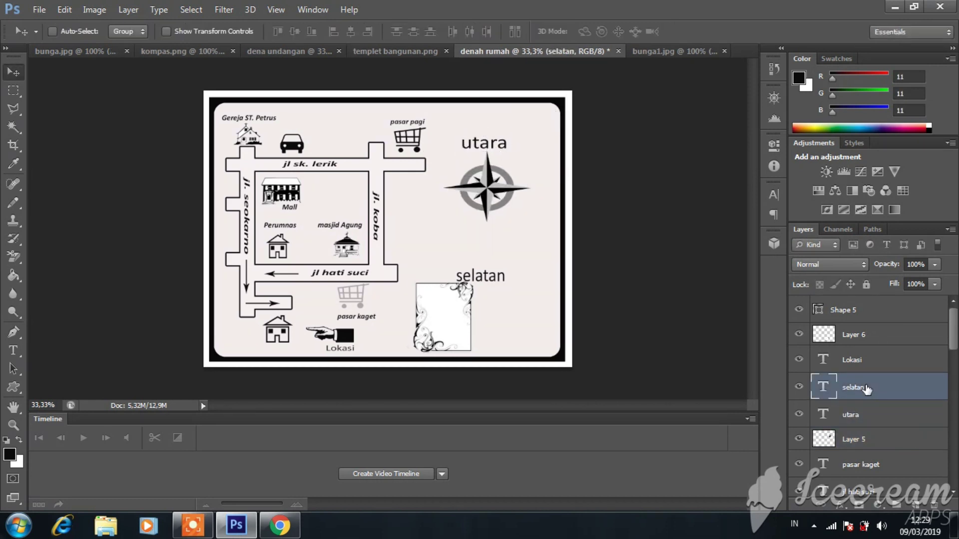
key("ctrl+t")
left_click_drag(481, 275, 486, 233)
key("Return")
Step: Move the floral frame beneath the "selatan" label and enlarge it to fill the space below the compass
left_click(851, 335)
key("ctrl+t")
left_click_drag(444, 320, 470, 320)
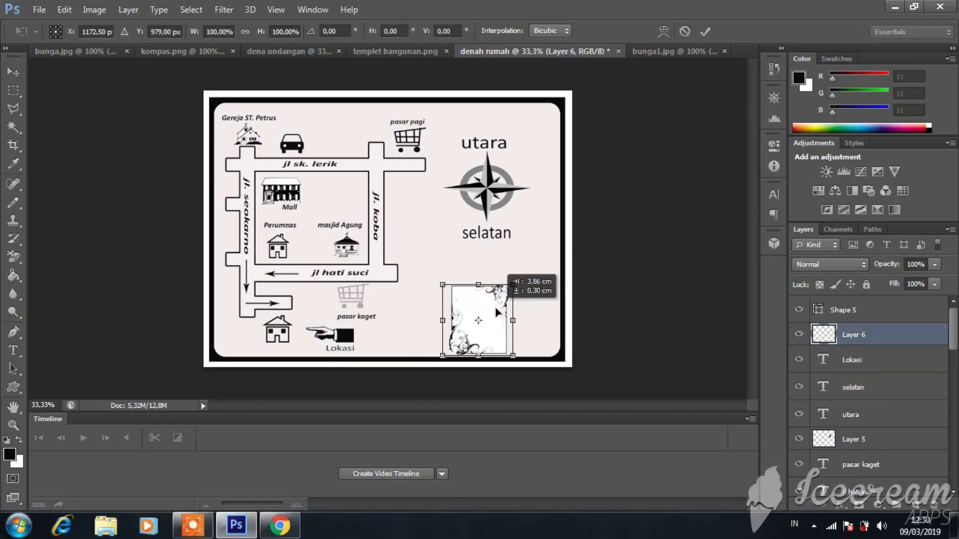
left_click_drag(470, 282, 470, 260)
left_click_drag(498, 306, 543, 306)
key("Return")
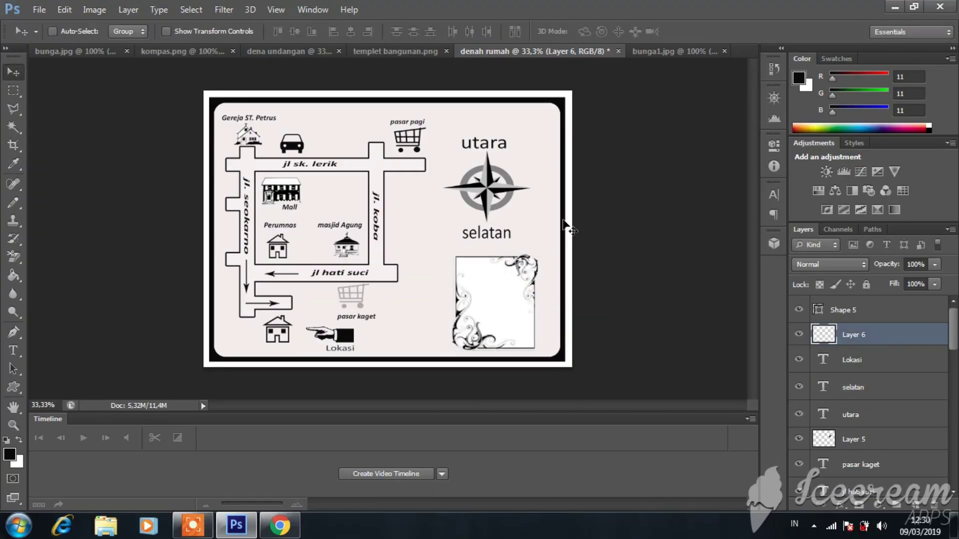
Step: Add the couple's first names joined by "&" as three lines of Calibri 24 pt text inside the floral frame
left_click(13, 350)
left_click(479, 295)
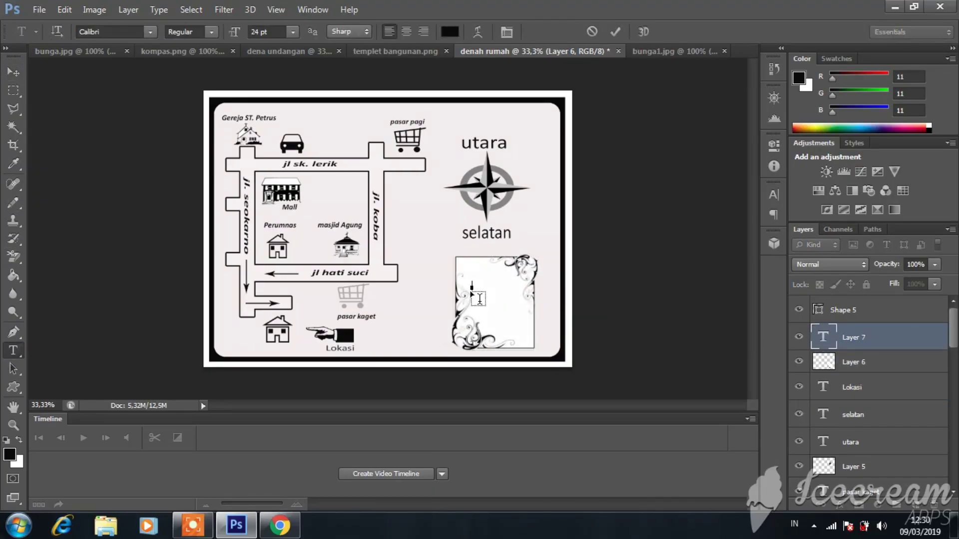
type("BINI DAN ION")
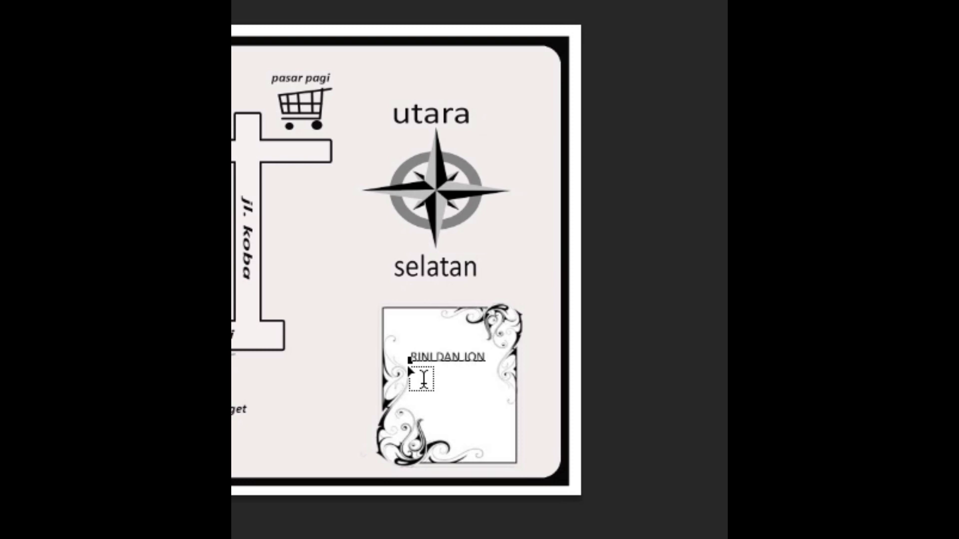
type("I")
left_click(434, 358)
key("Return")
left_click(443, 373)
key("Return")
key("BackSpace")
key("BackSpace")
key("Return")
key("Left")
key("BackSpace")
key("BackSpace")
key("BackSpace")
type("&")
key("Escape")
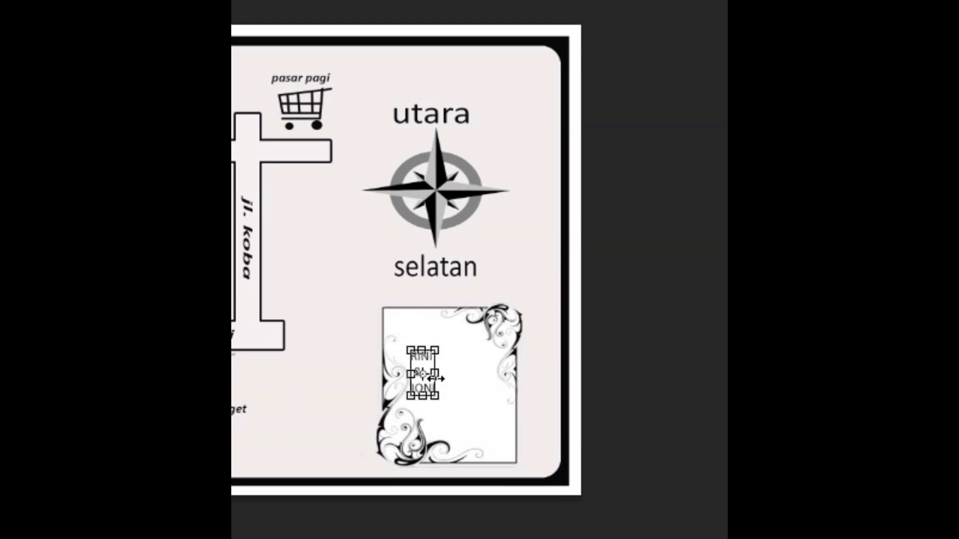
Step: Scale the couple's names text to about 259% width and 189% height and centre it within the floral frame
left_click_drag(428, 366, 440, 366)
left_click_drag(448, 398, 514, 436)
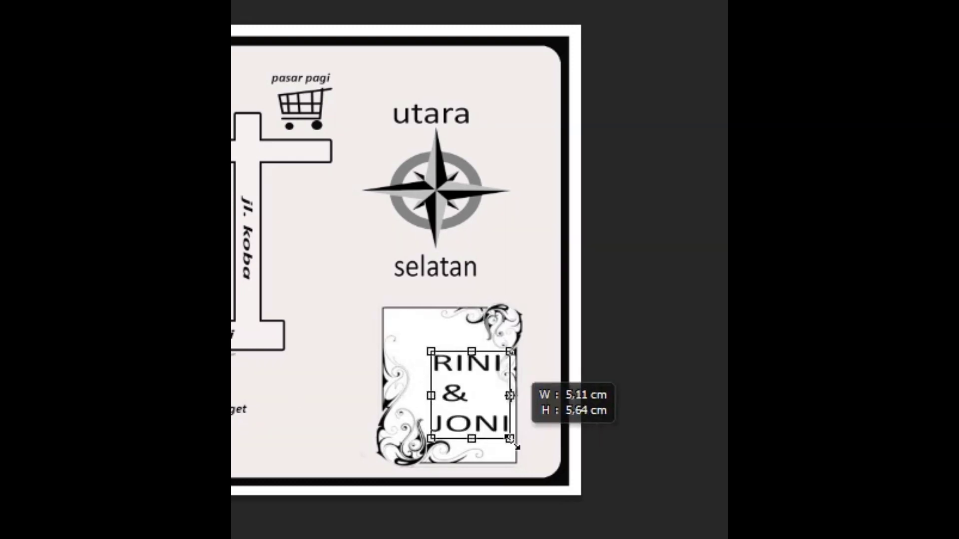
left_click_drag(448, 356, 462, 365)
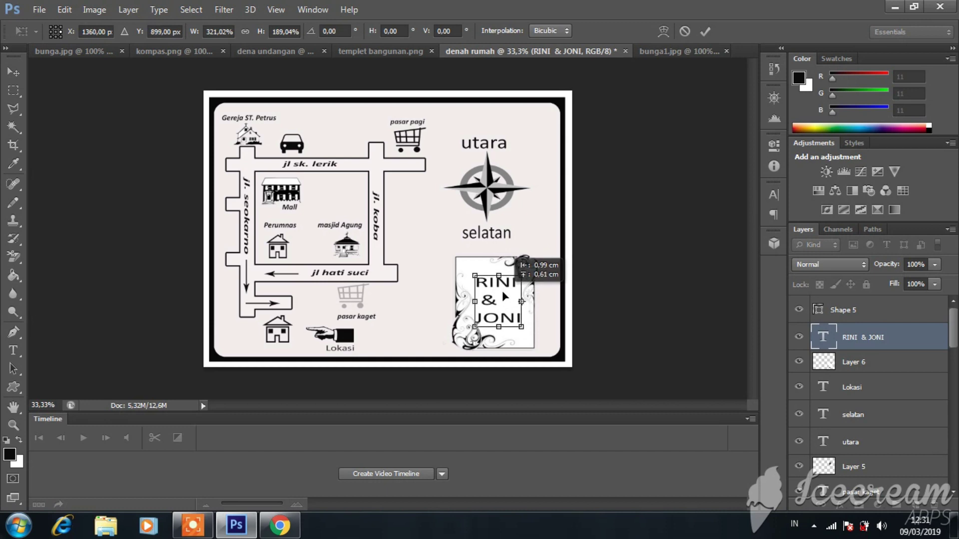
left_click_drag(503, 293, 483, 302)
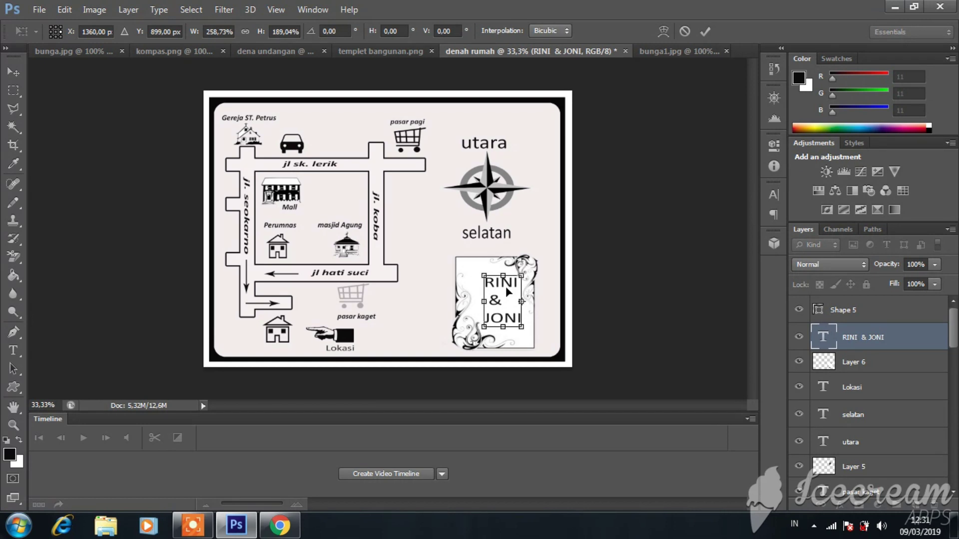
key("Return")
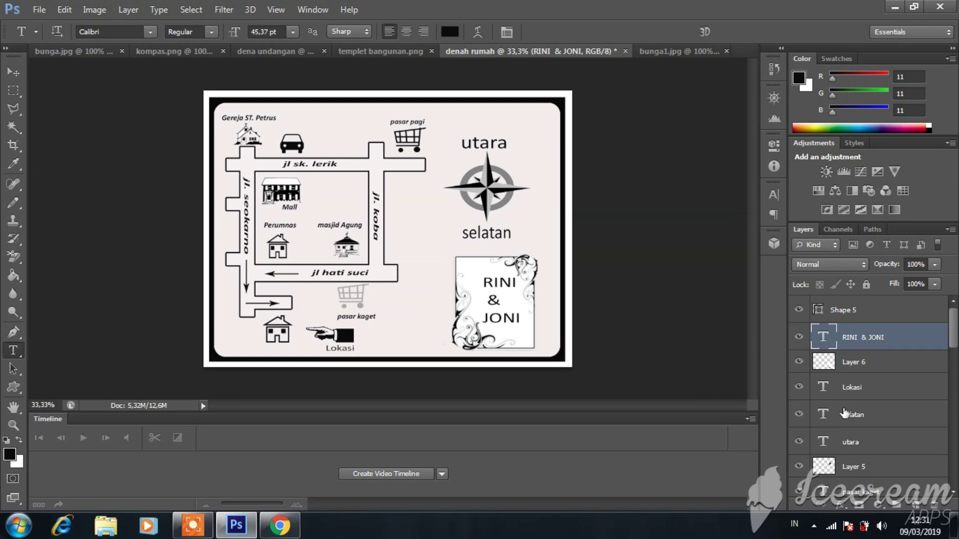
Step: Search the layers for the one holding the pointing hand above the "Lokasi" label
left_click(870, 420)
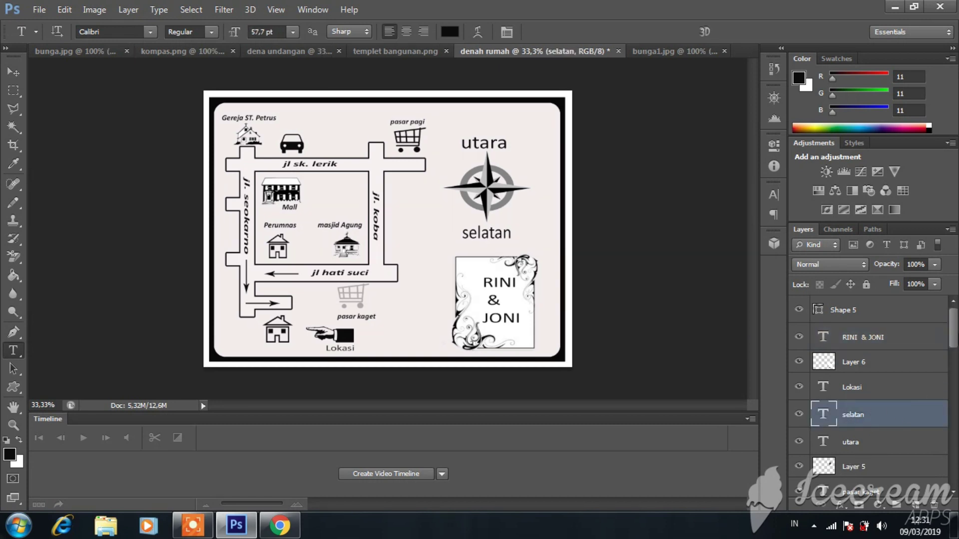
left_click_drag(955, 342, 955, 368)
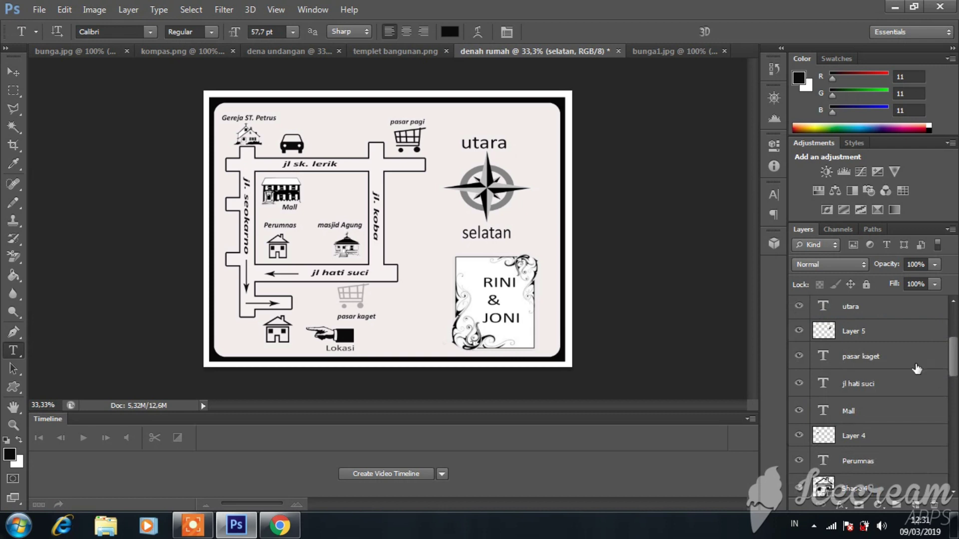
left_click(872, 359)
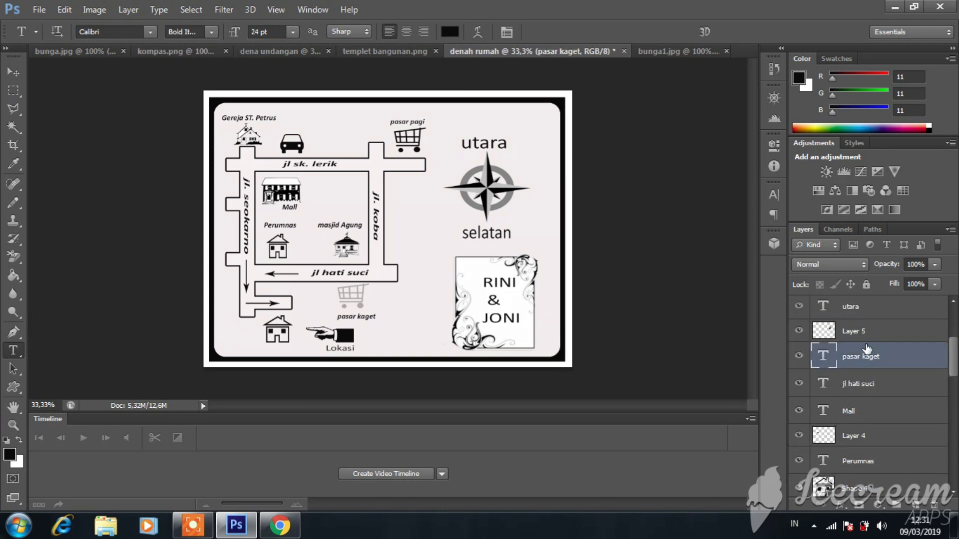
scroll(867, 350, "up", 3)
left_click(866, 339)
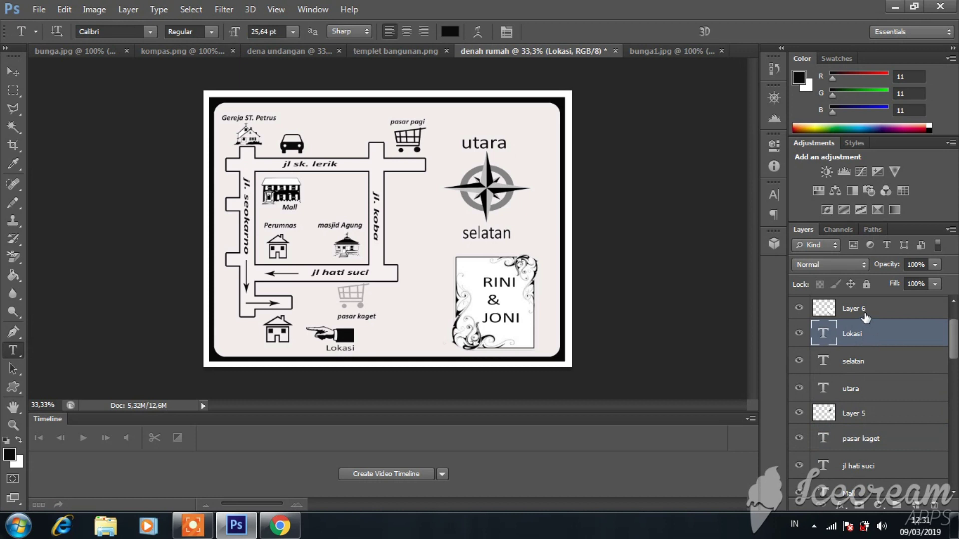
left_click(865, 317)
key("ctrl+t")
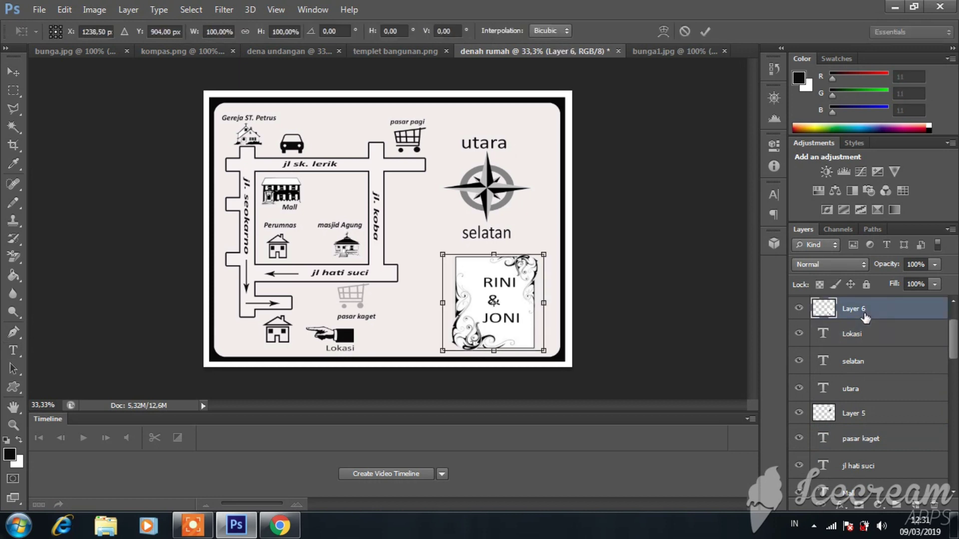
key("Return")
left_click(867, 341)
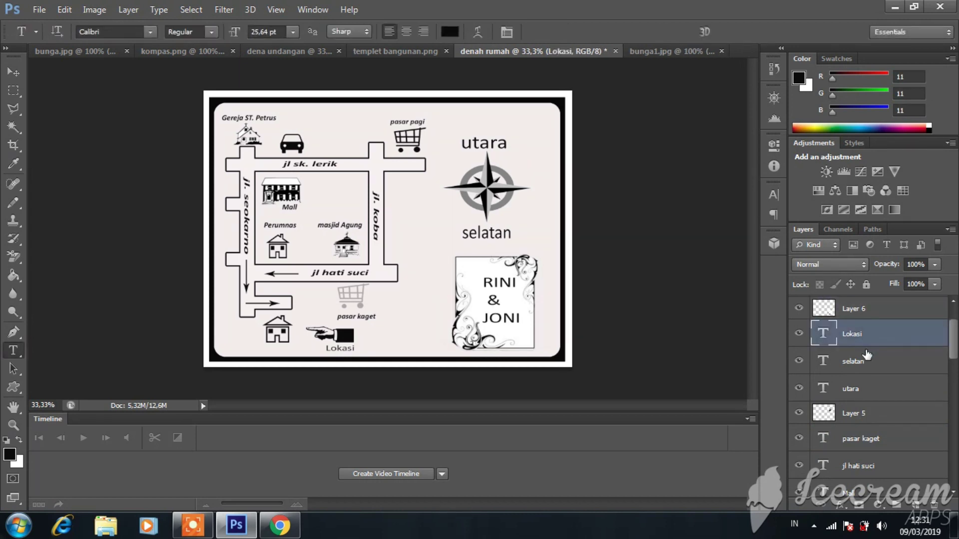
scroll(865, 348, "up", 2)
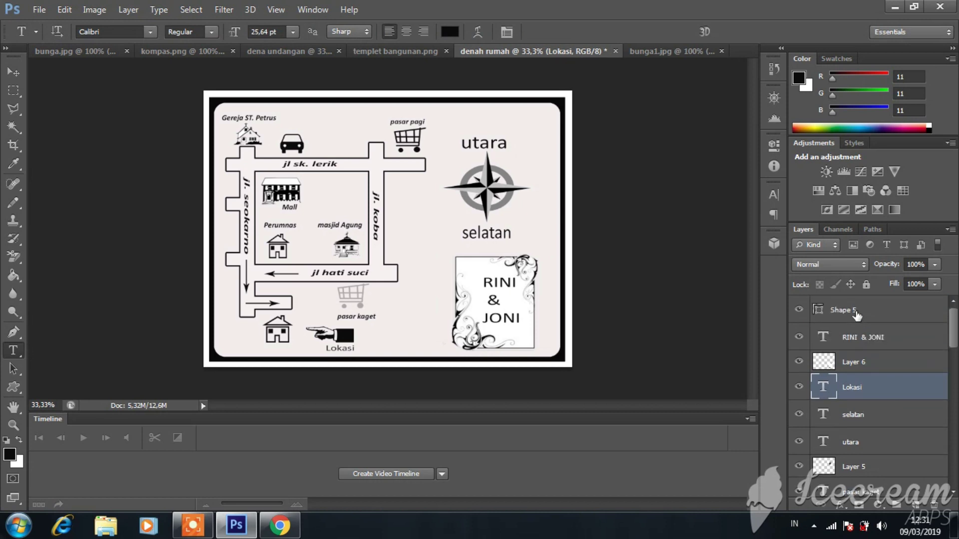
Step: Delete the pointing hand shape above the "Lokasi" label, keeping the couple's names layer
left_click(857, 314)
key("ctrl+t")
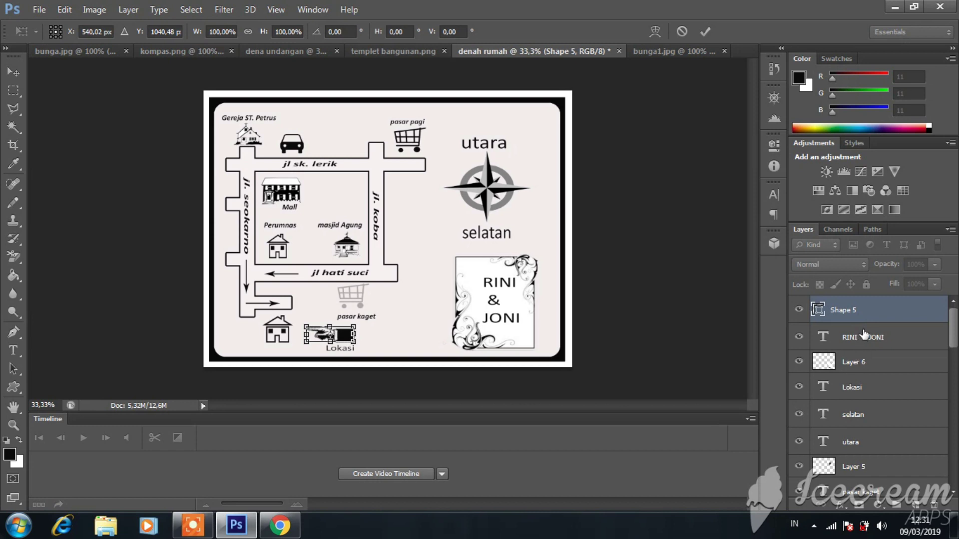
key("Escape")
left_click_drag(857, 309, 935, 504)
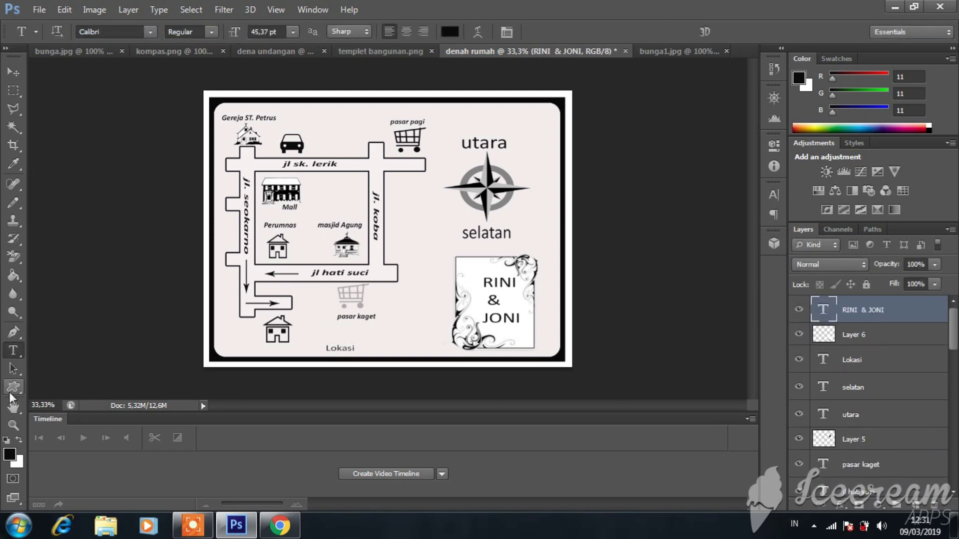
left_click(935, 504)
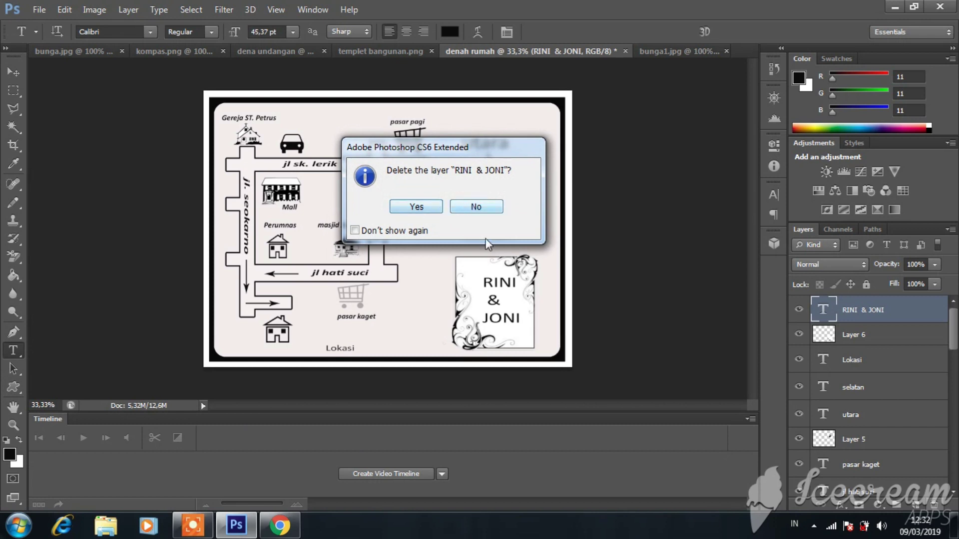
left_click(478, 208)
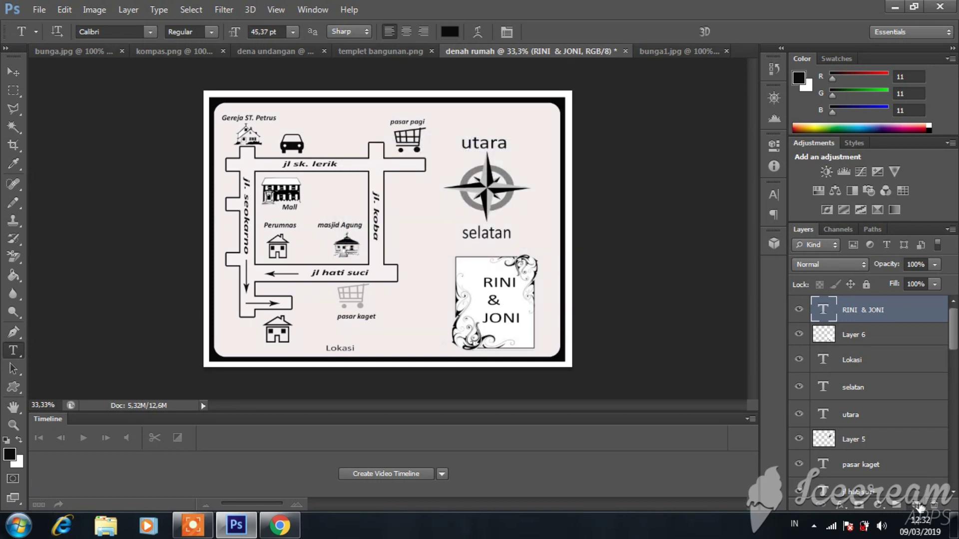
Step: Add a new layer and draw a thin black arrow custom shape about 435 by 58 px from "Lokasi" to the floral frame
left_click(921, 506)
left_click(13, 387)
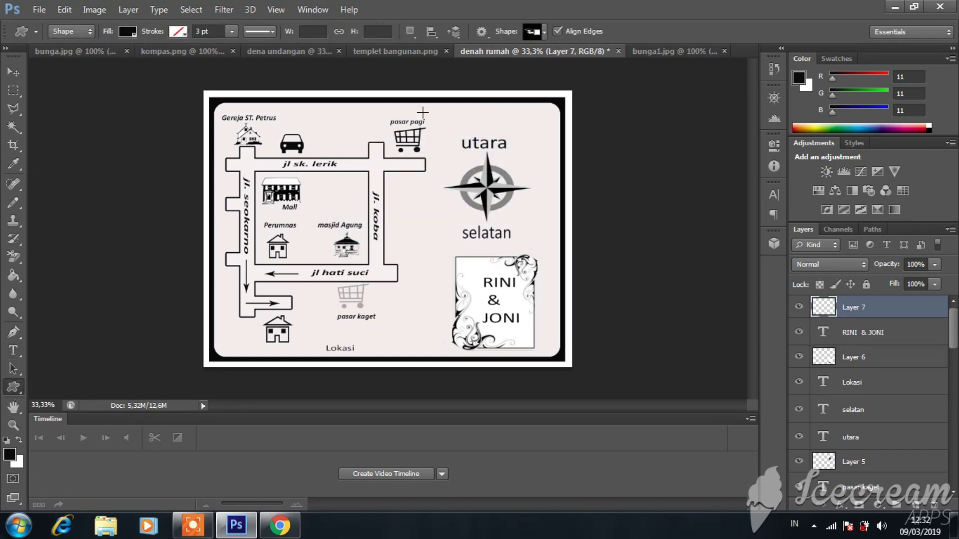
left_click(546, 31)
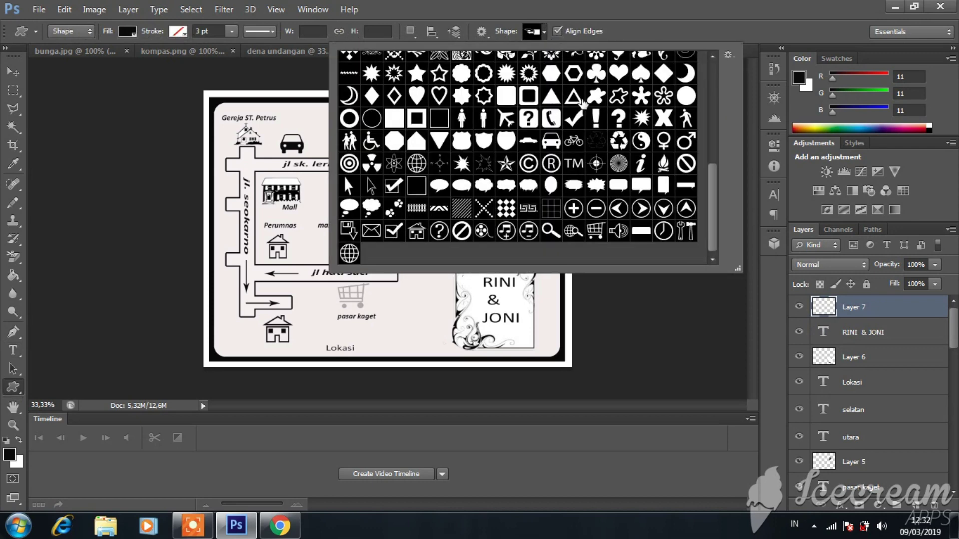
left_click_drag(718, 216, 716, 98)
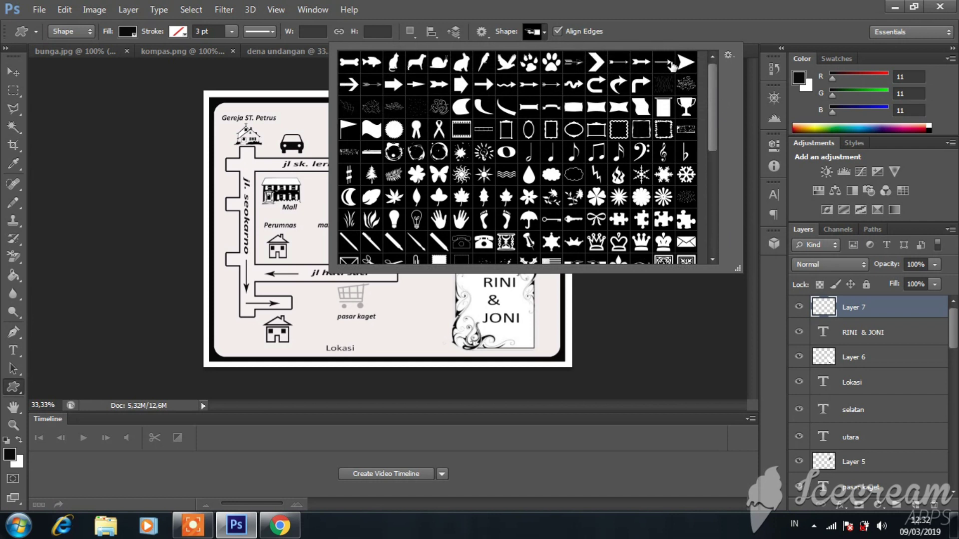
double_click(672, 64)
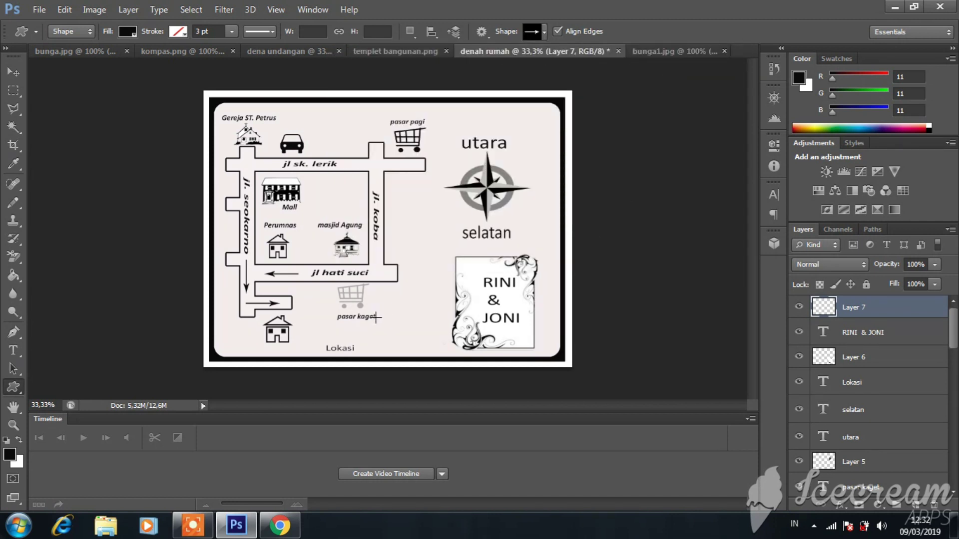
left_click_drag(356, 339, 456, 341)
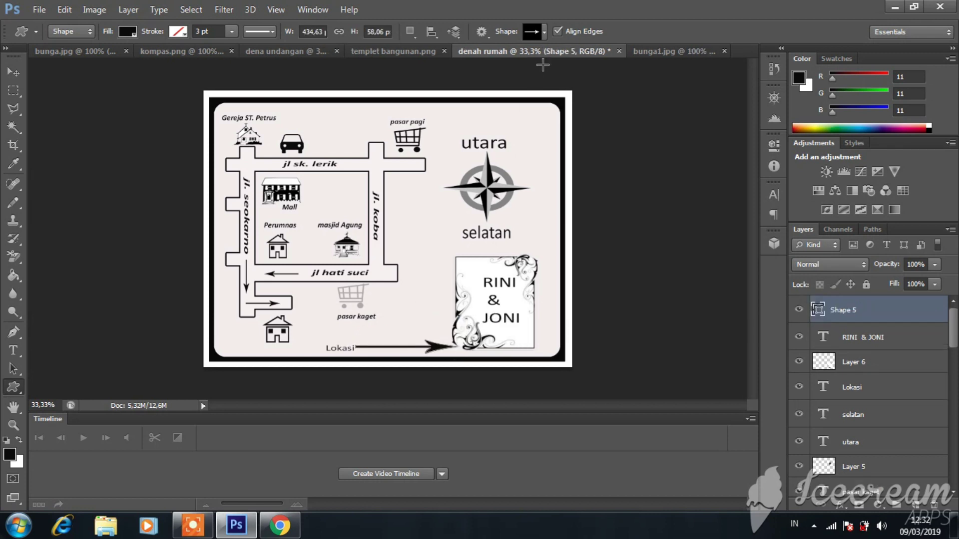
Step: Flip the new arrow horizontally so its head points toward the "Lokasi" label
left_click(66, 7)
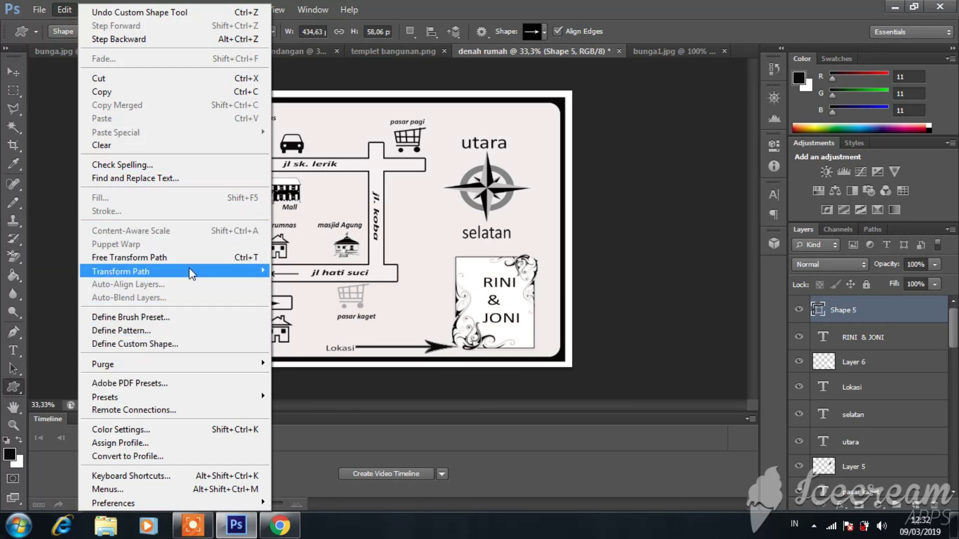
mouse_move(240, 272)
left_click(309, 375)
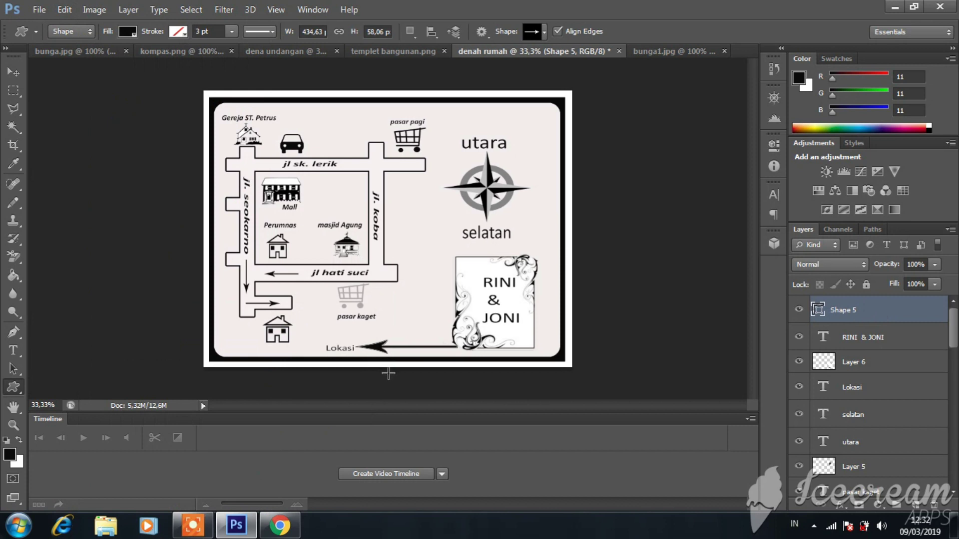
Step: Move the arrow up above the "Lokasi" label and stretch it to about 567 px wide, between the house and the floral frame
key("ctrl+t")
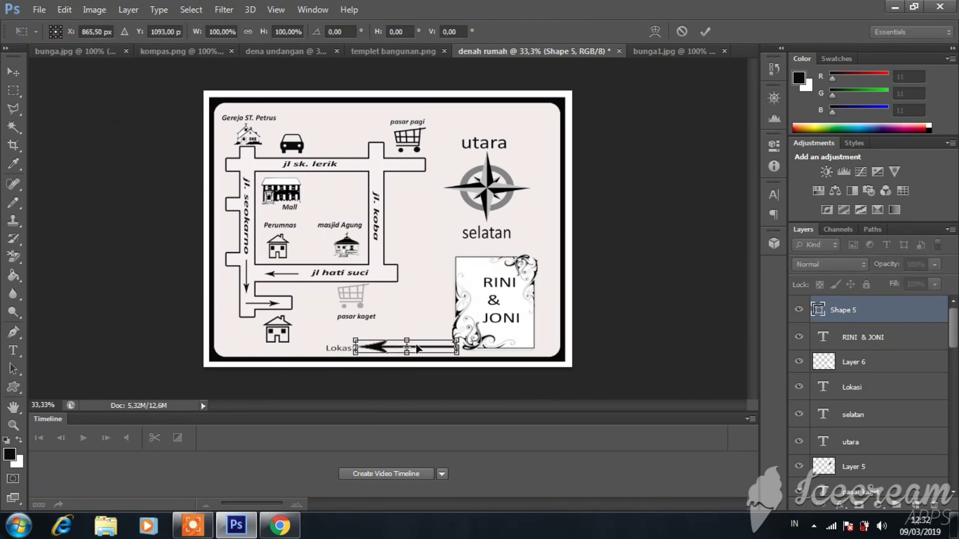
left_click_drag(419, 348, 445, 335)
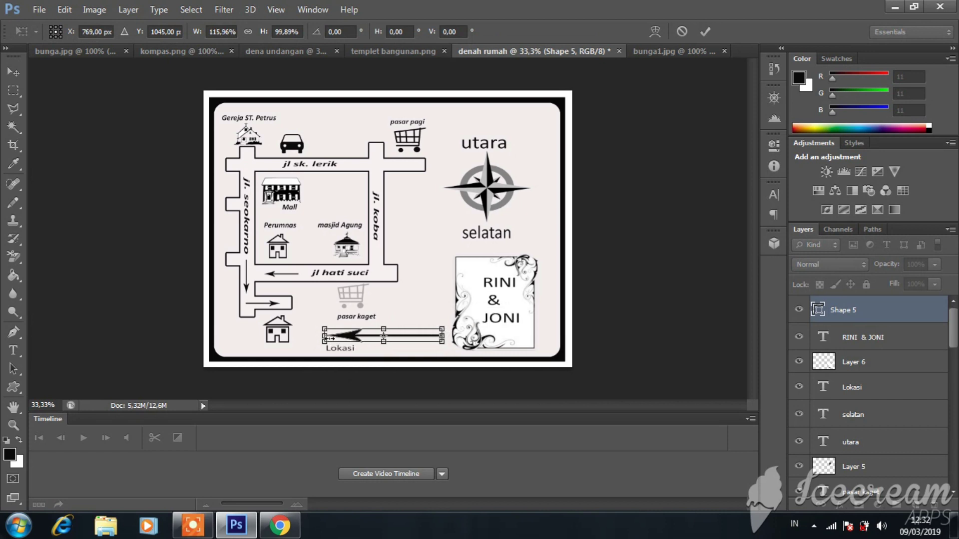
left_click_drag(324, 336, 306, 335)
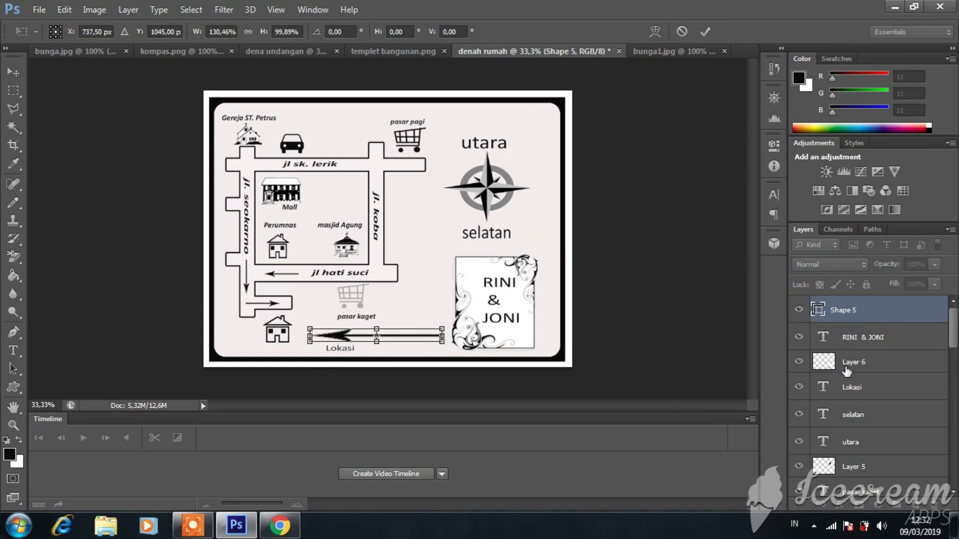
key("Return")
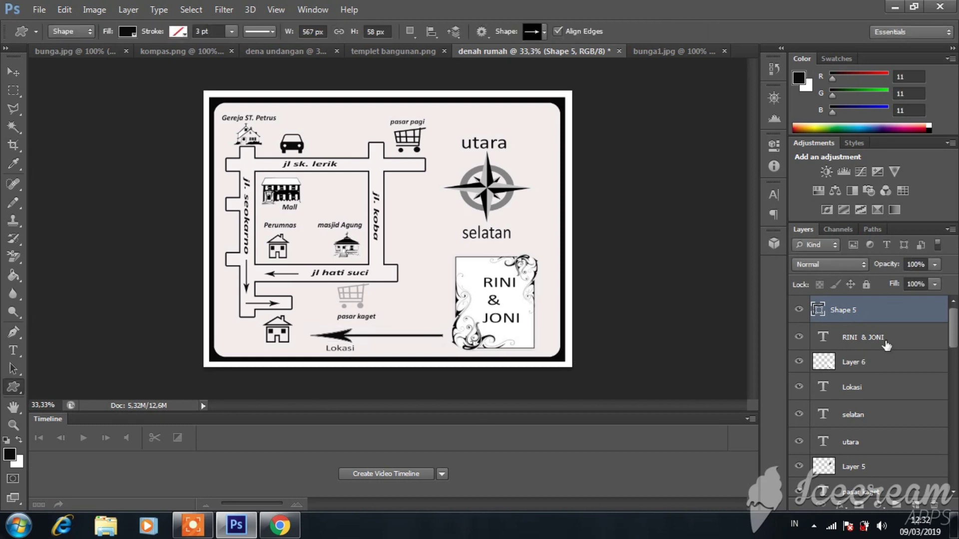
Step: Shift the "Lokasi" label right under the middle of the arrow, to about X 799.5 px
left_click(852, 387)
key("ctrl+t")
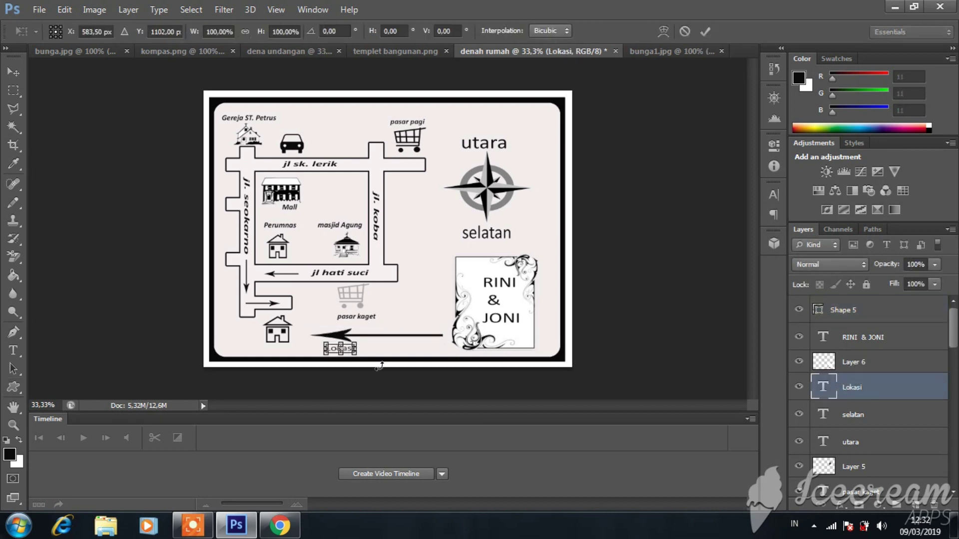
left_click_drag(349, 349, 360, 349)
key("Right")
key("Right")
key("Right")
key("Right")
key("Right")
key("Right")
key("Right")
key("Right")
key("Right")
key("Right")
key("Right")
key("Right")
key("Right")
key("Right")
key("Right")
key("Right")
key("Right")
key("Right")
key("Right")
key("Right")
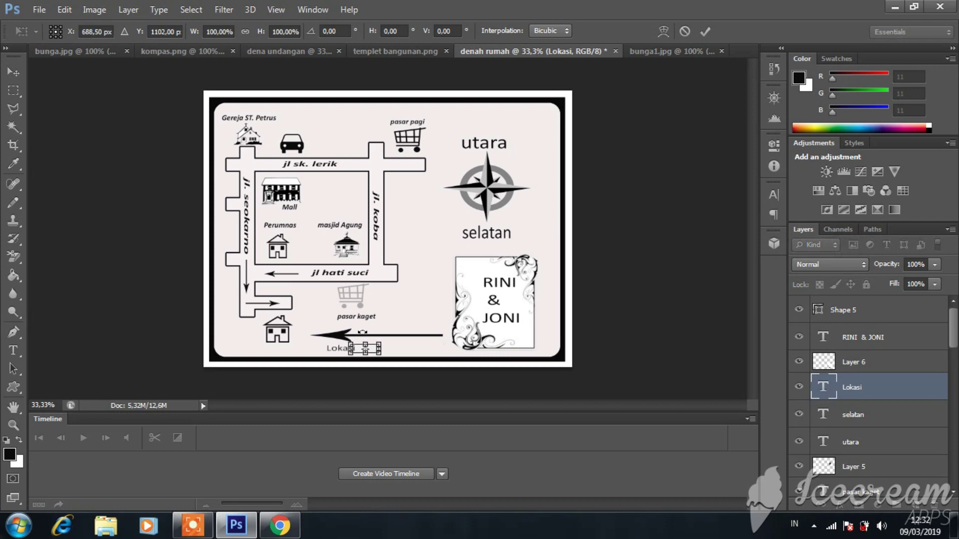
key("Right")
key("Right")
key("Right")
key("Right")
key("Right")
key("Right")
key("Right")
key("Right")
key("Right")
key("Right")
key("Right")
key("Right")
key("Right")
key("Right")
key("Right")
key("Right")
key("Right")
key("Right")
key("Right")
key("Right")
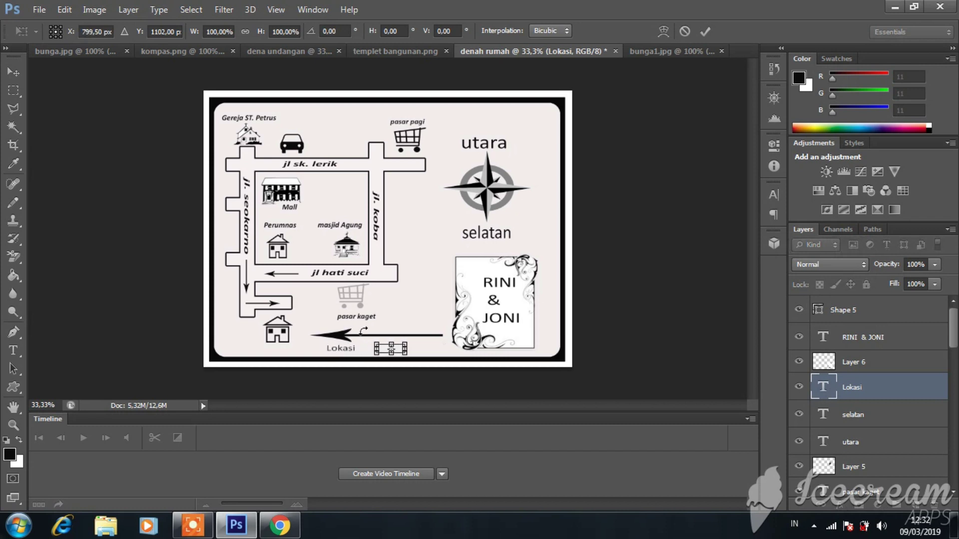